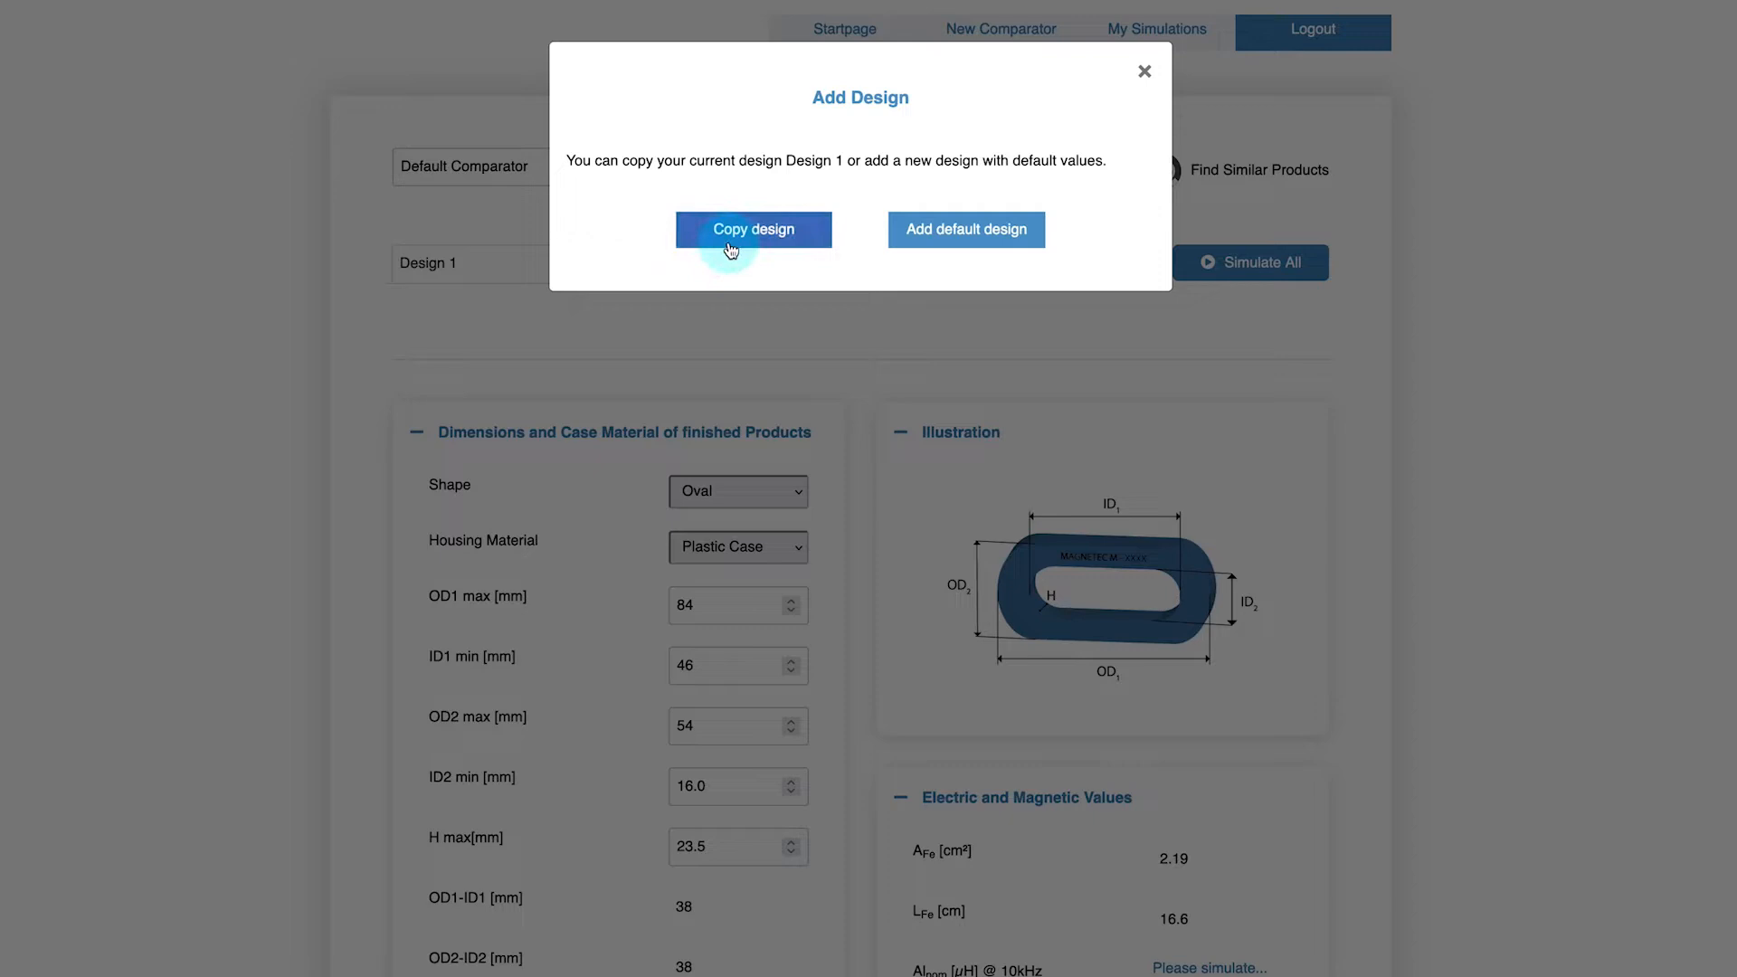
# Copy Design 1 into a new design and set the copy's H max to 18,5 mm
pyautogui.click(731, 246)
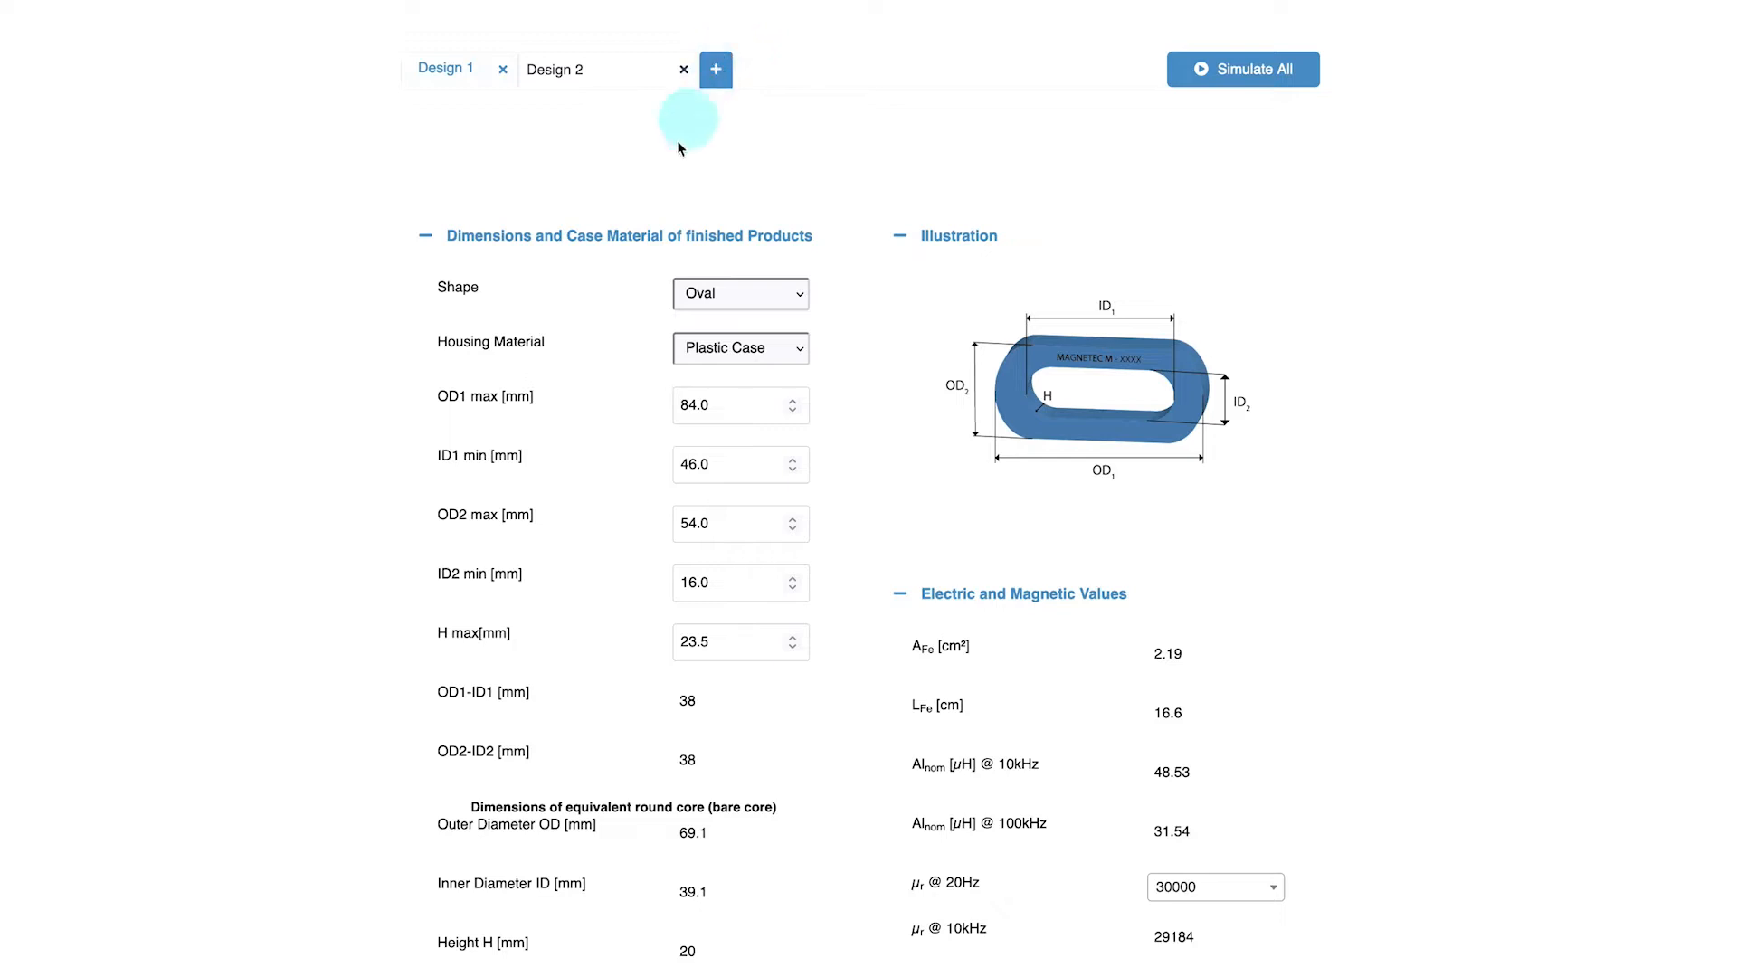
pyautogui.doubleClick(719, 645)
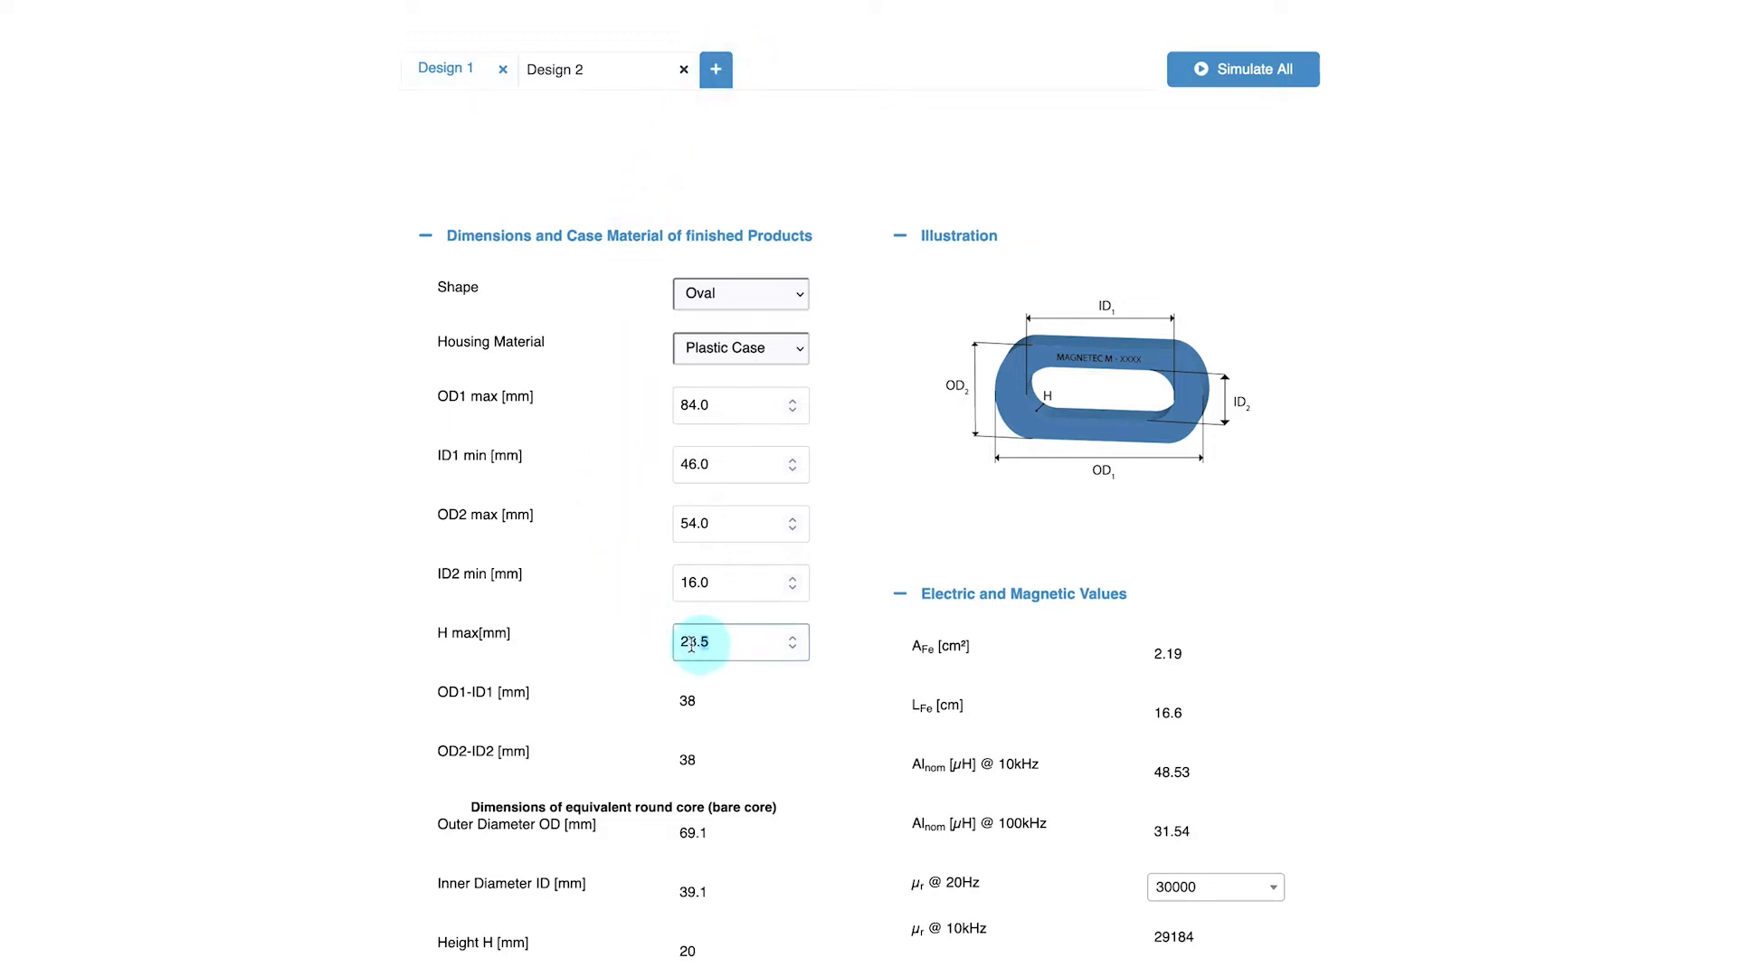
pyautogui.write('18,5')
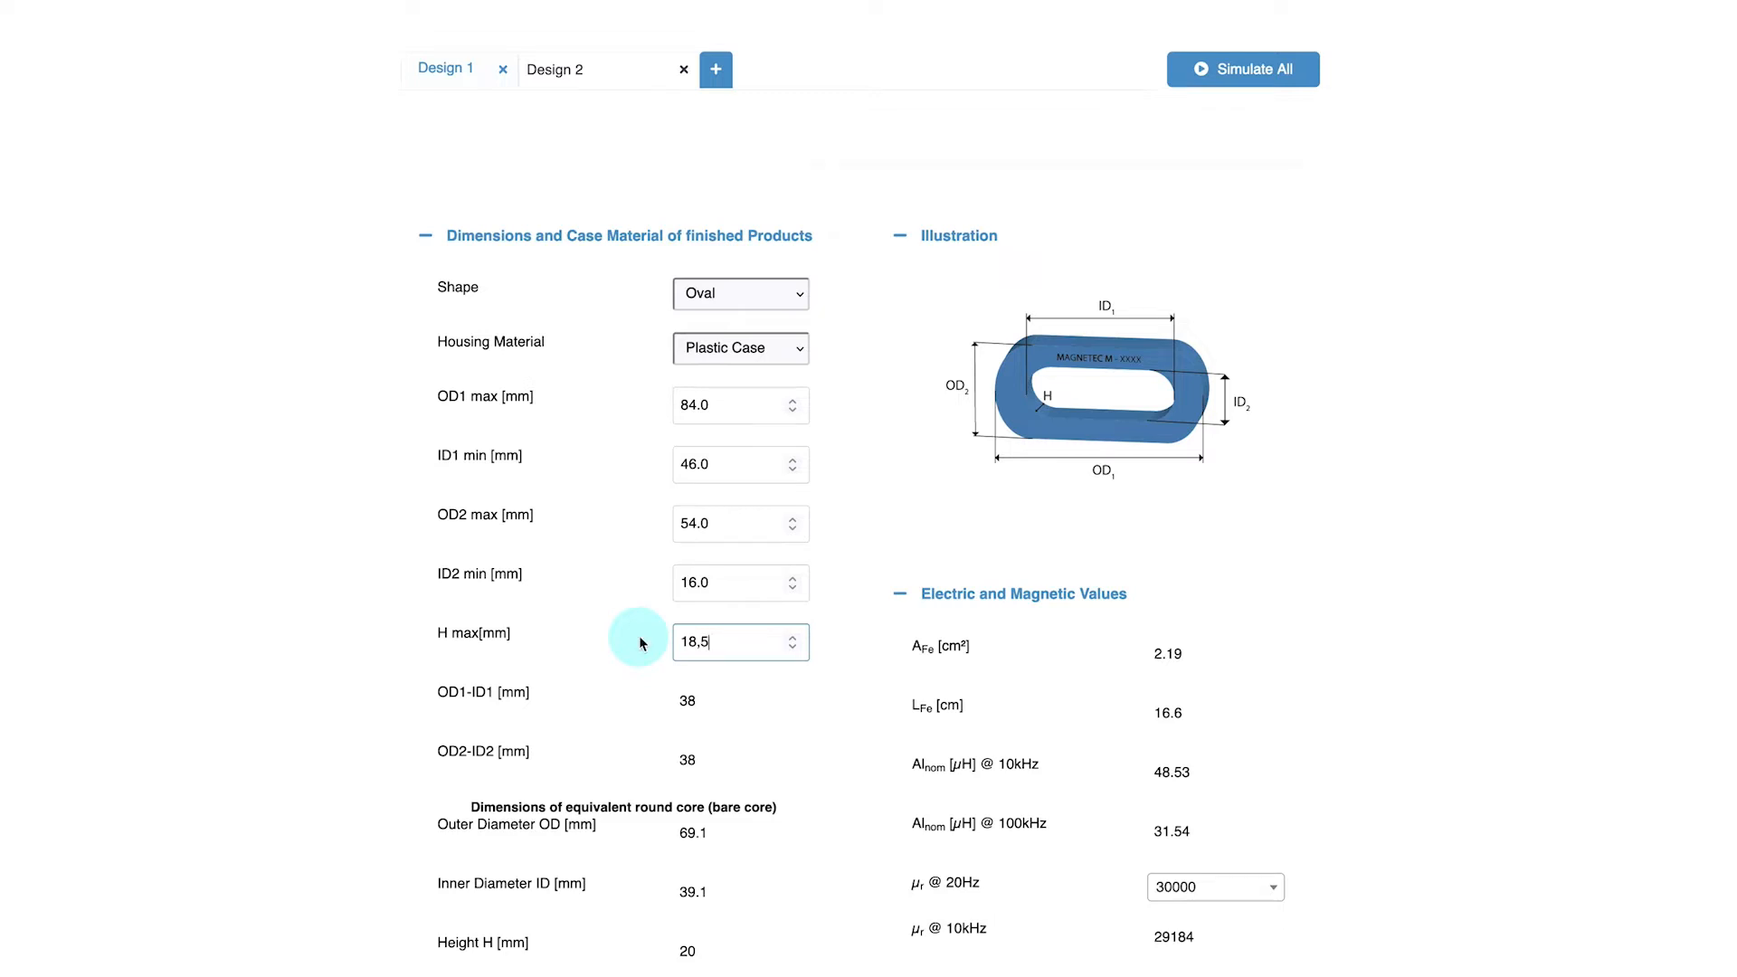
pyautogui.click(639, 643)
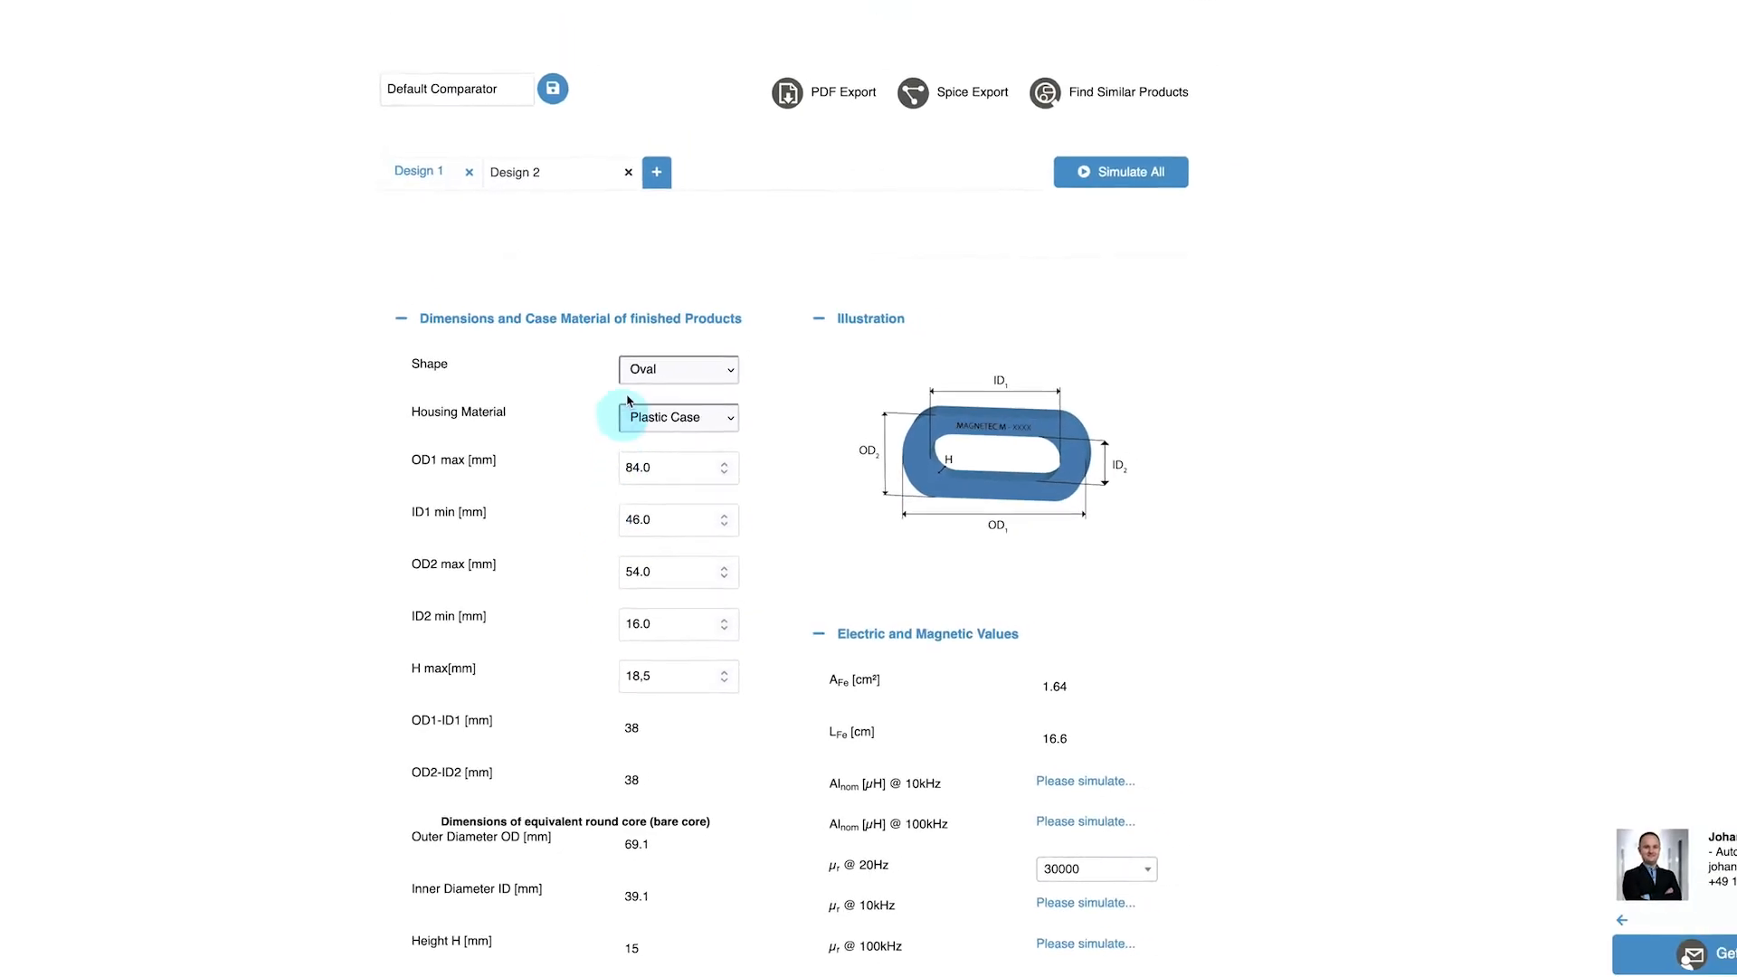
# Add a new default design and rename it round product
pyautogui.click(621, 235)
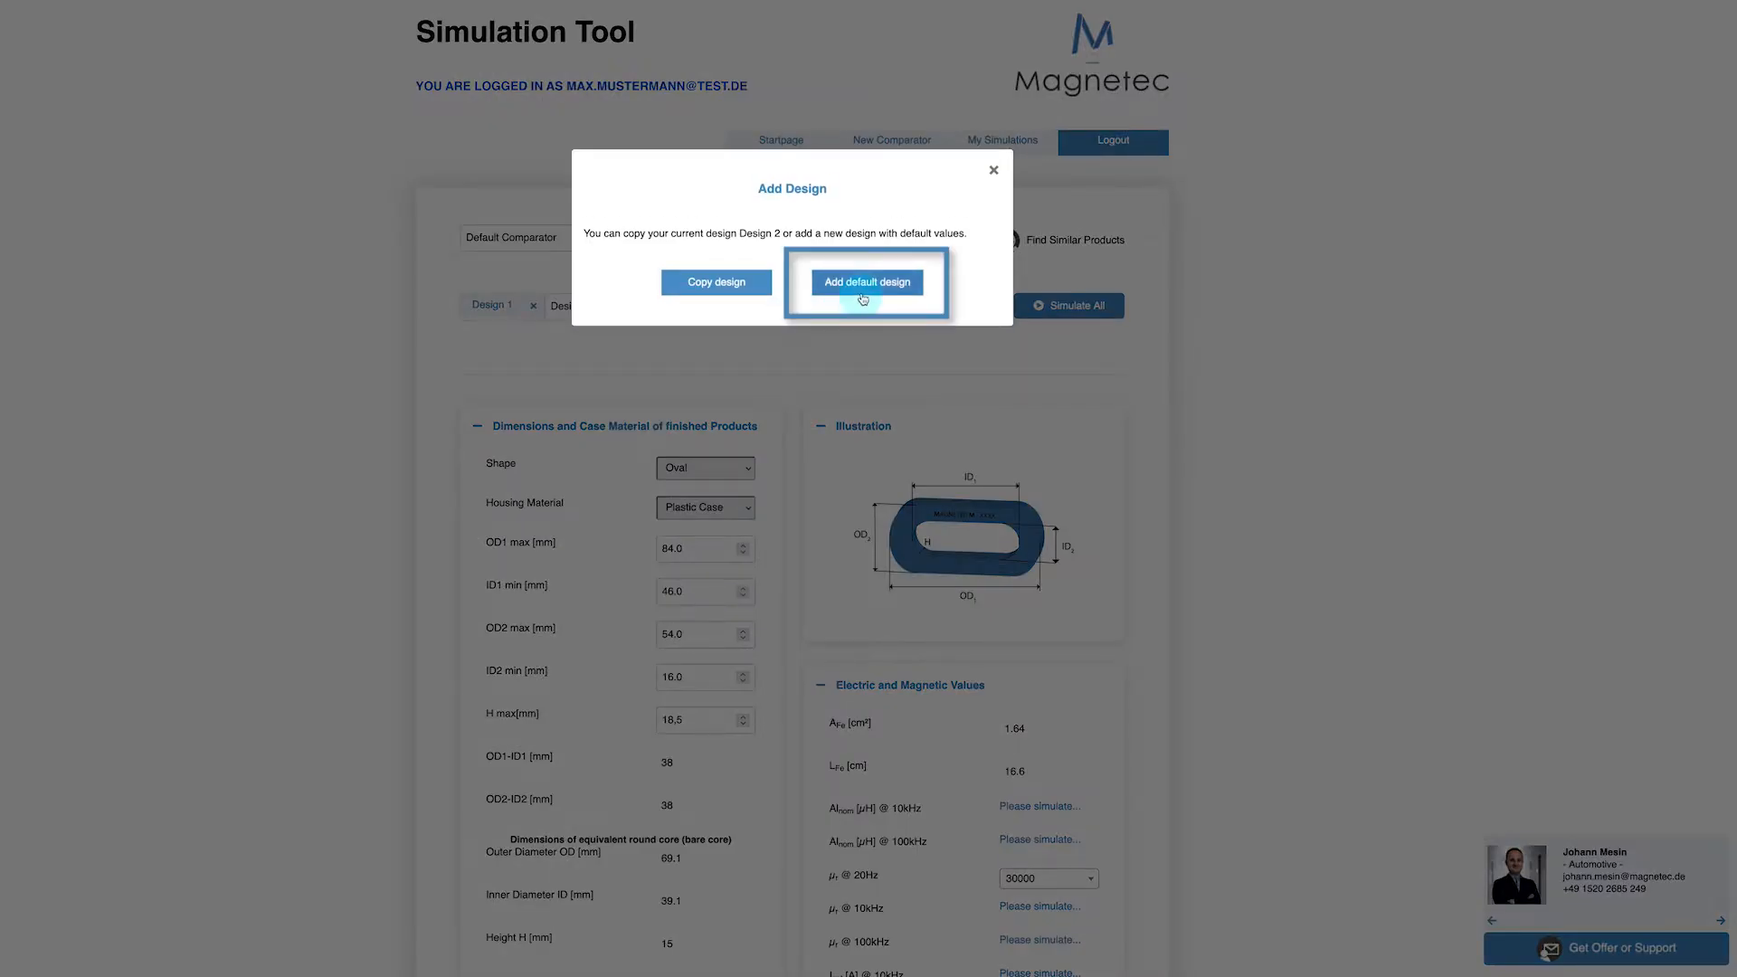
pyautogui.click(863, 283)
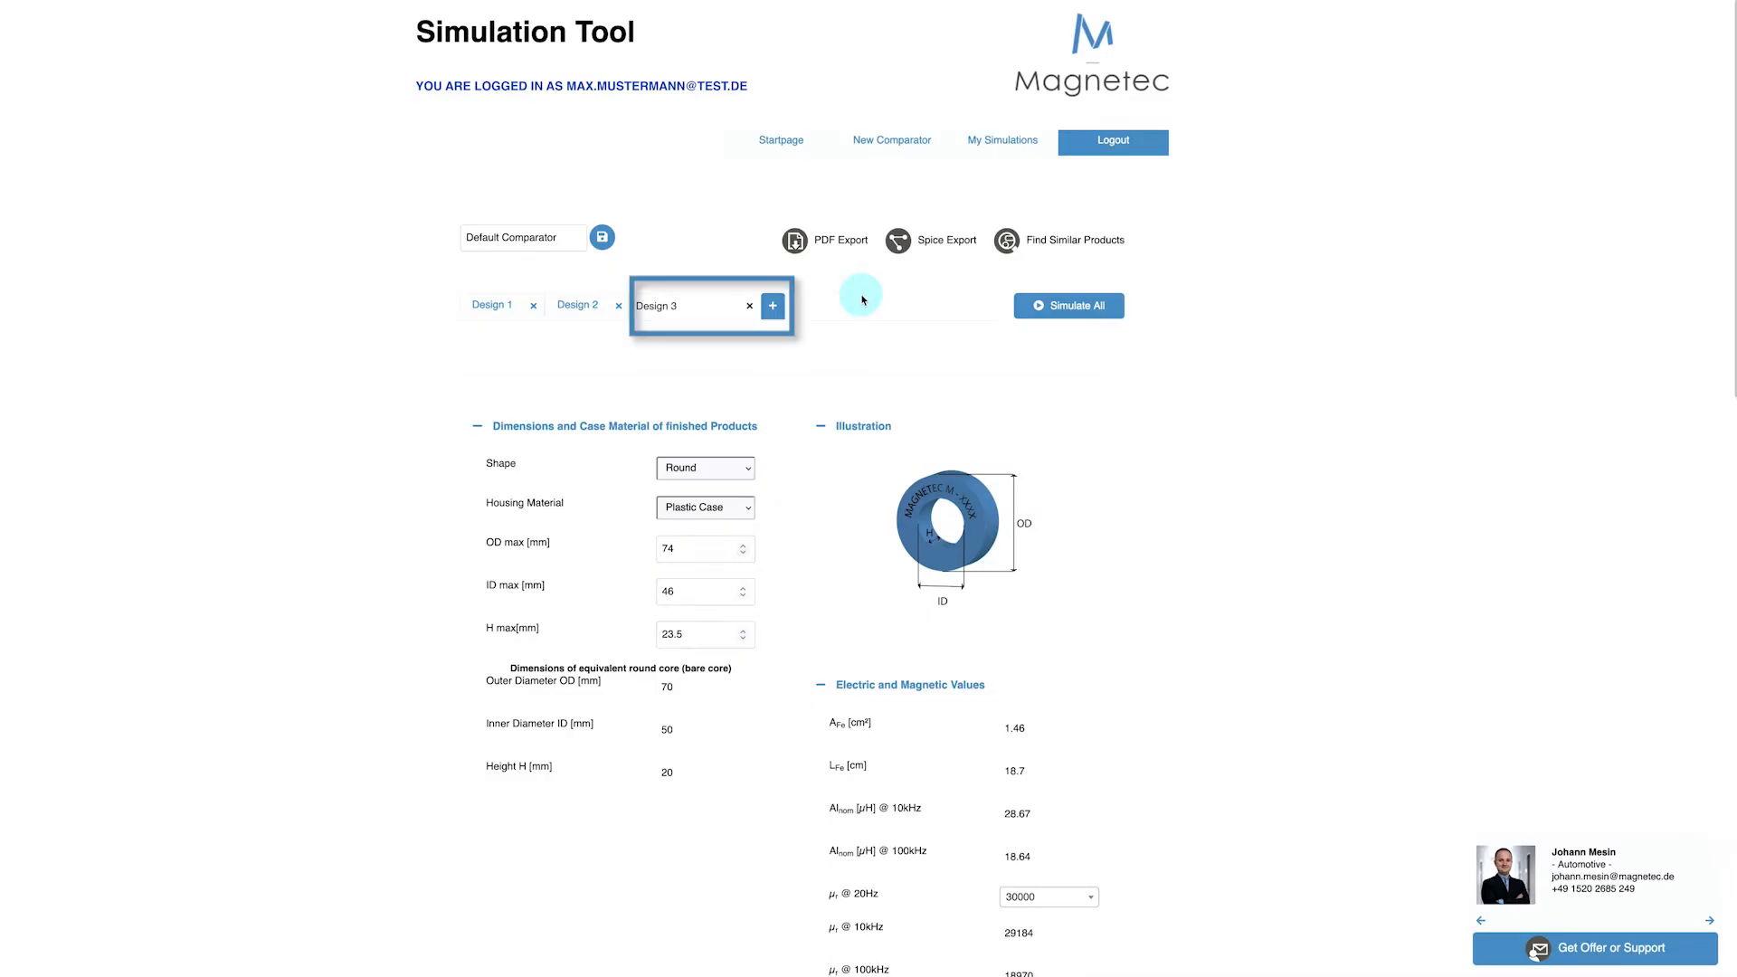
pyautogui.moveTo(694, 306); pyautogui.dragTo(628, 308)
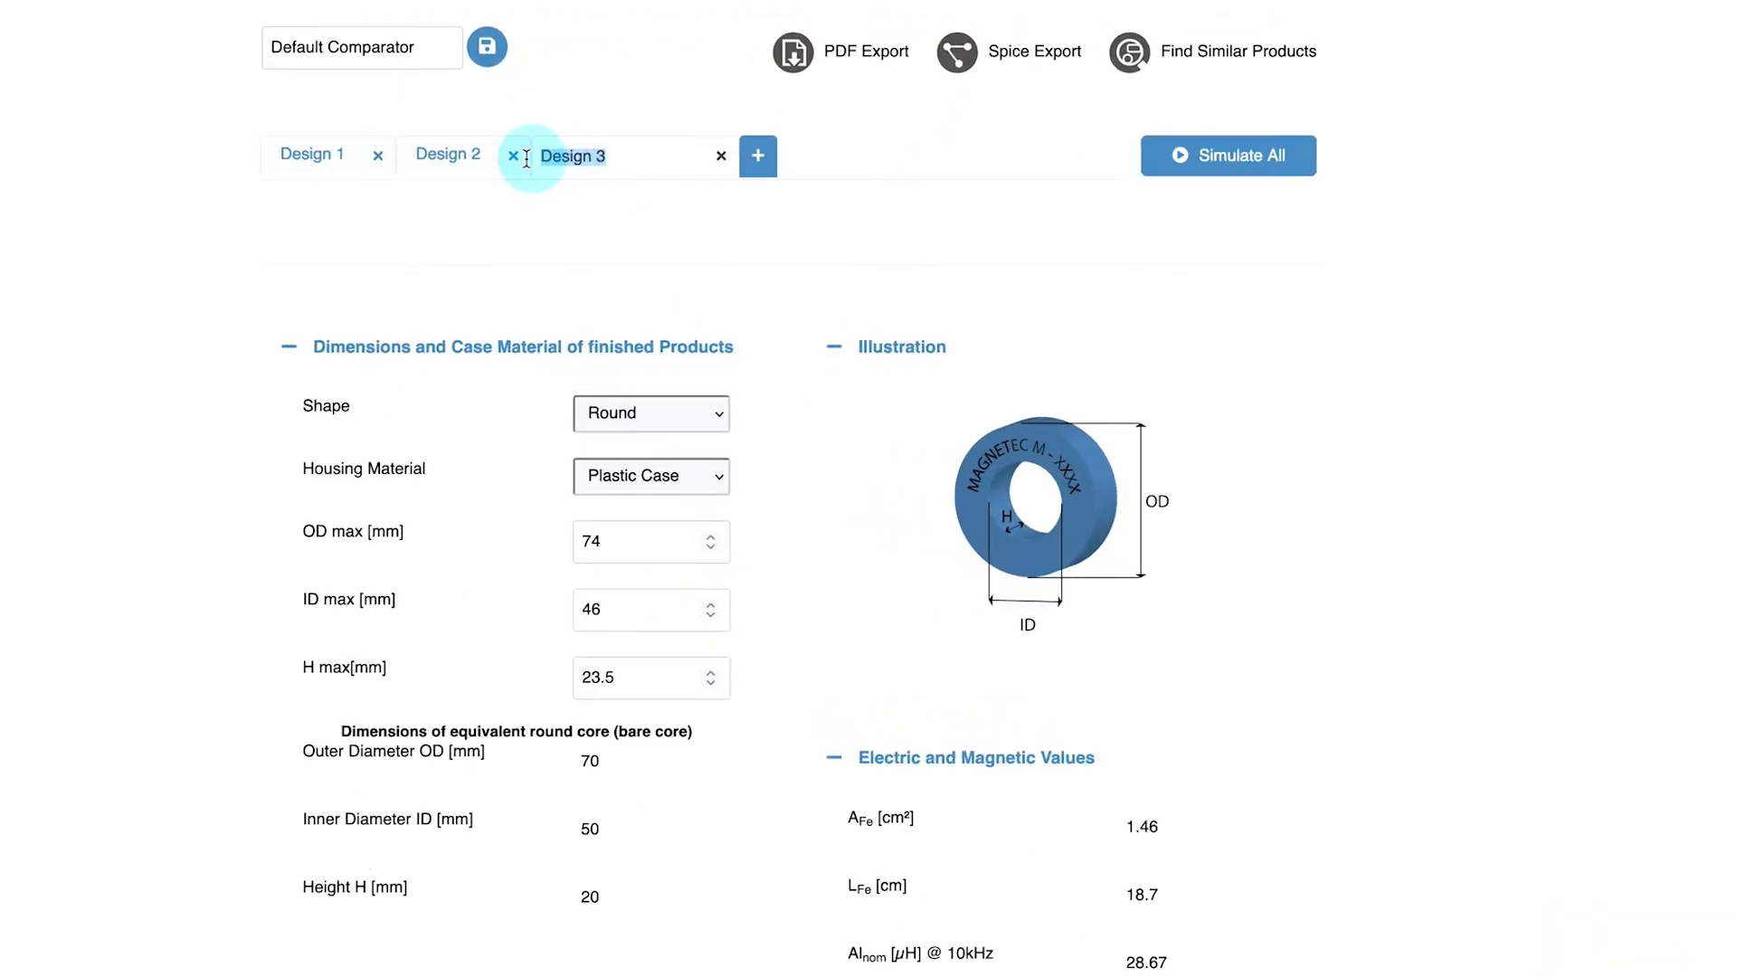
pyautogui.write('ro')
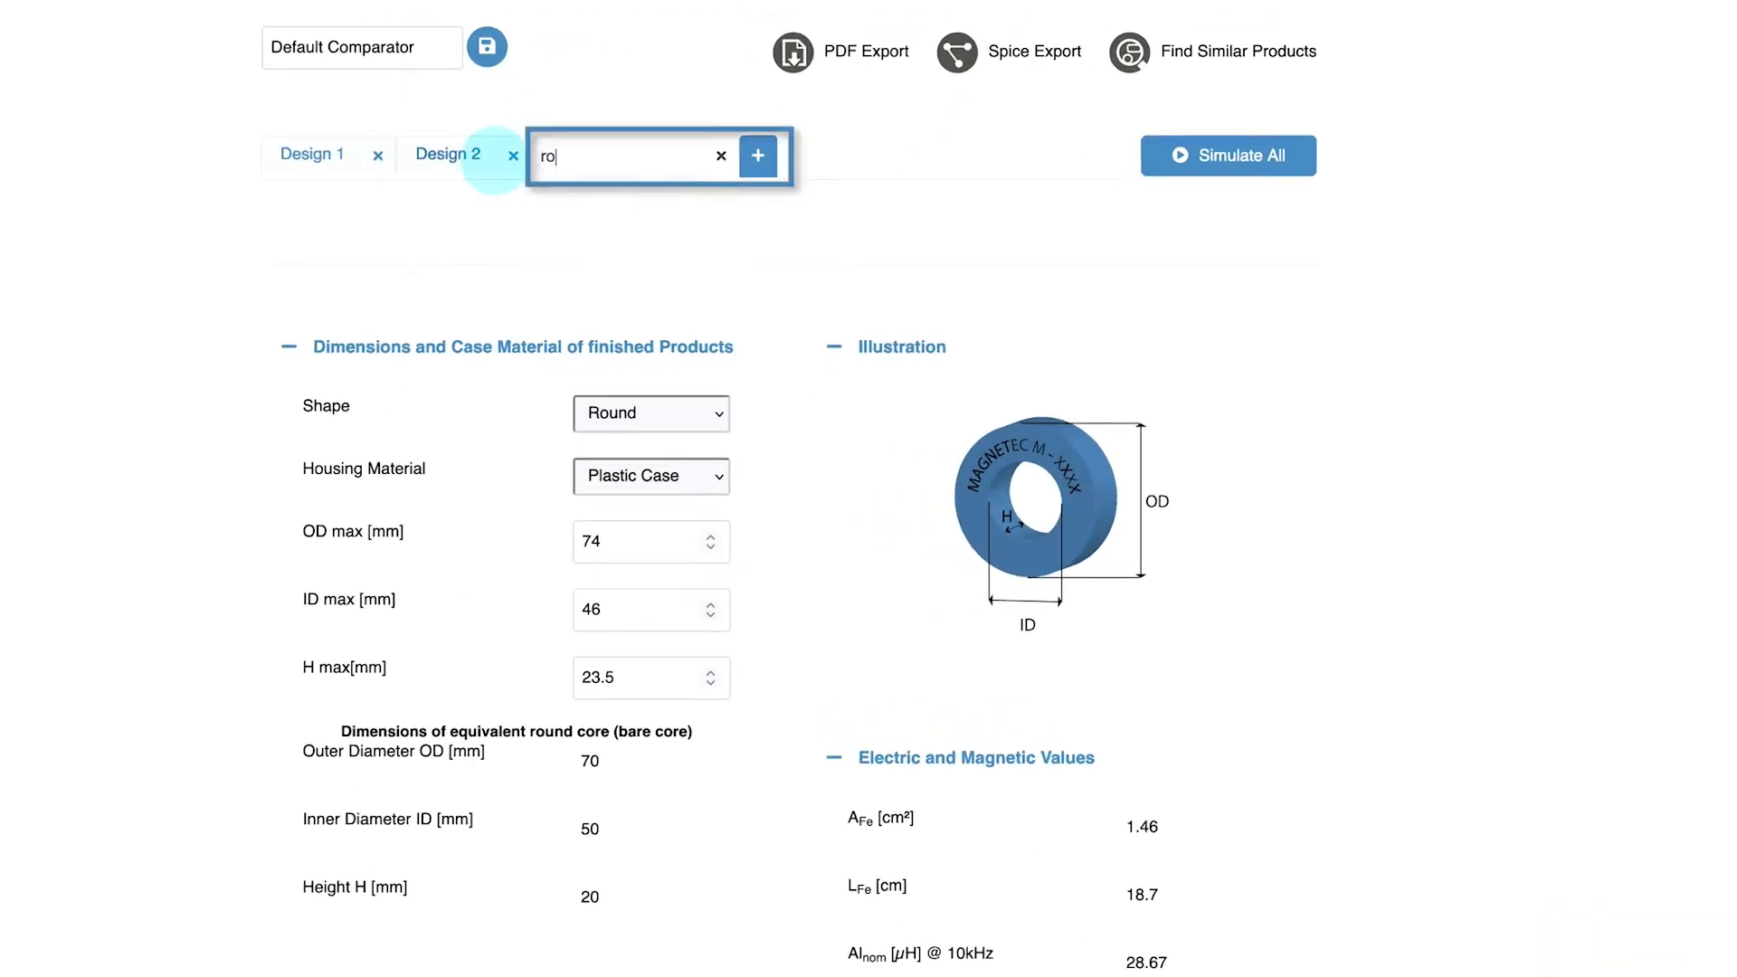
pyautogui.write('und product')
# Rename Design 2 as oval product 2
pyautogui.click(494, 160)
pyautogui.moveTo(495, 158); pyautogui.dragTo(329, 155)
pyautogui.write('oval ')
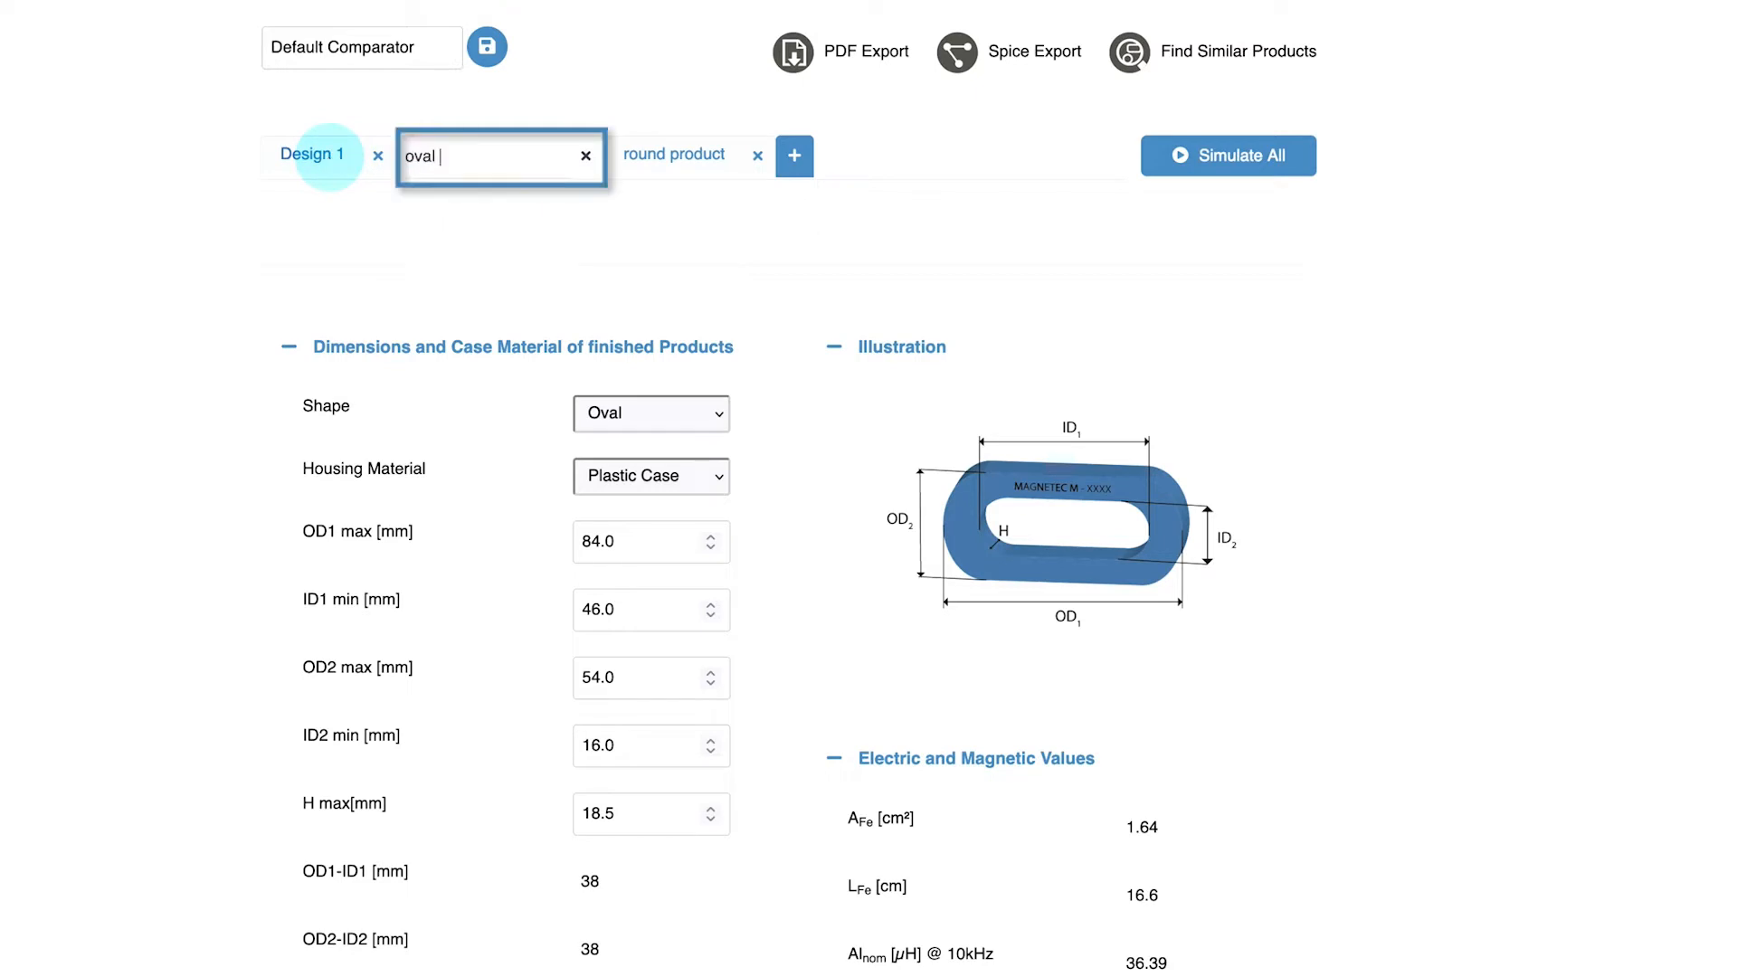
pyautogui.write('product 2')
# Rename Design 1 as oval product 1
pyautogui.click(329, 156)
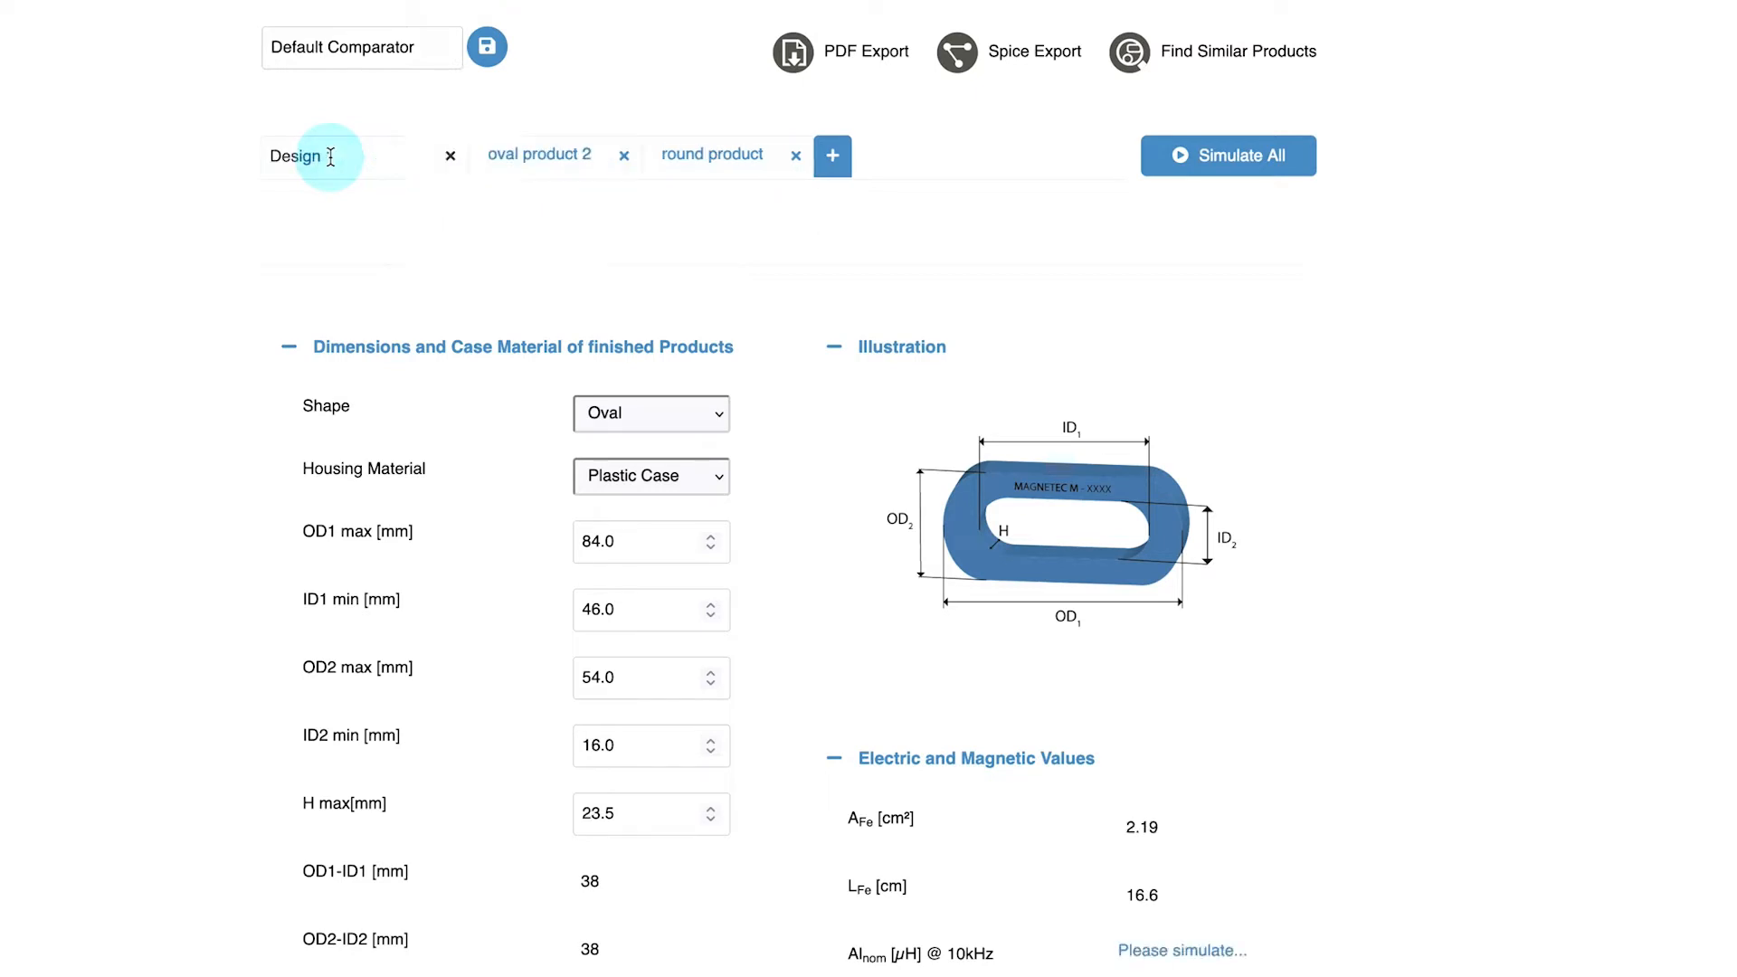
pyautogui.moveTo(329, 156); pyautogui.dragTo(220, 155)
pyautogui.write('ov')
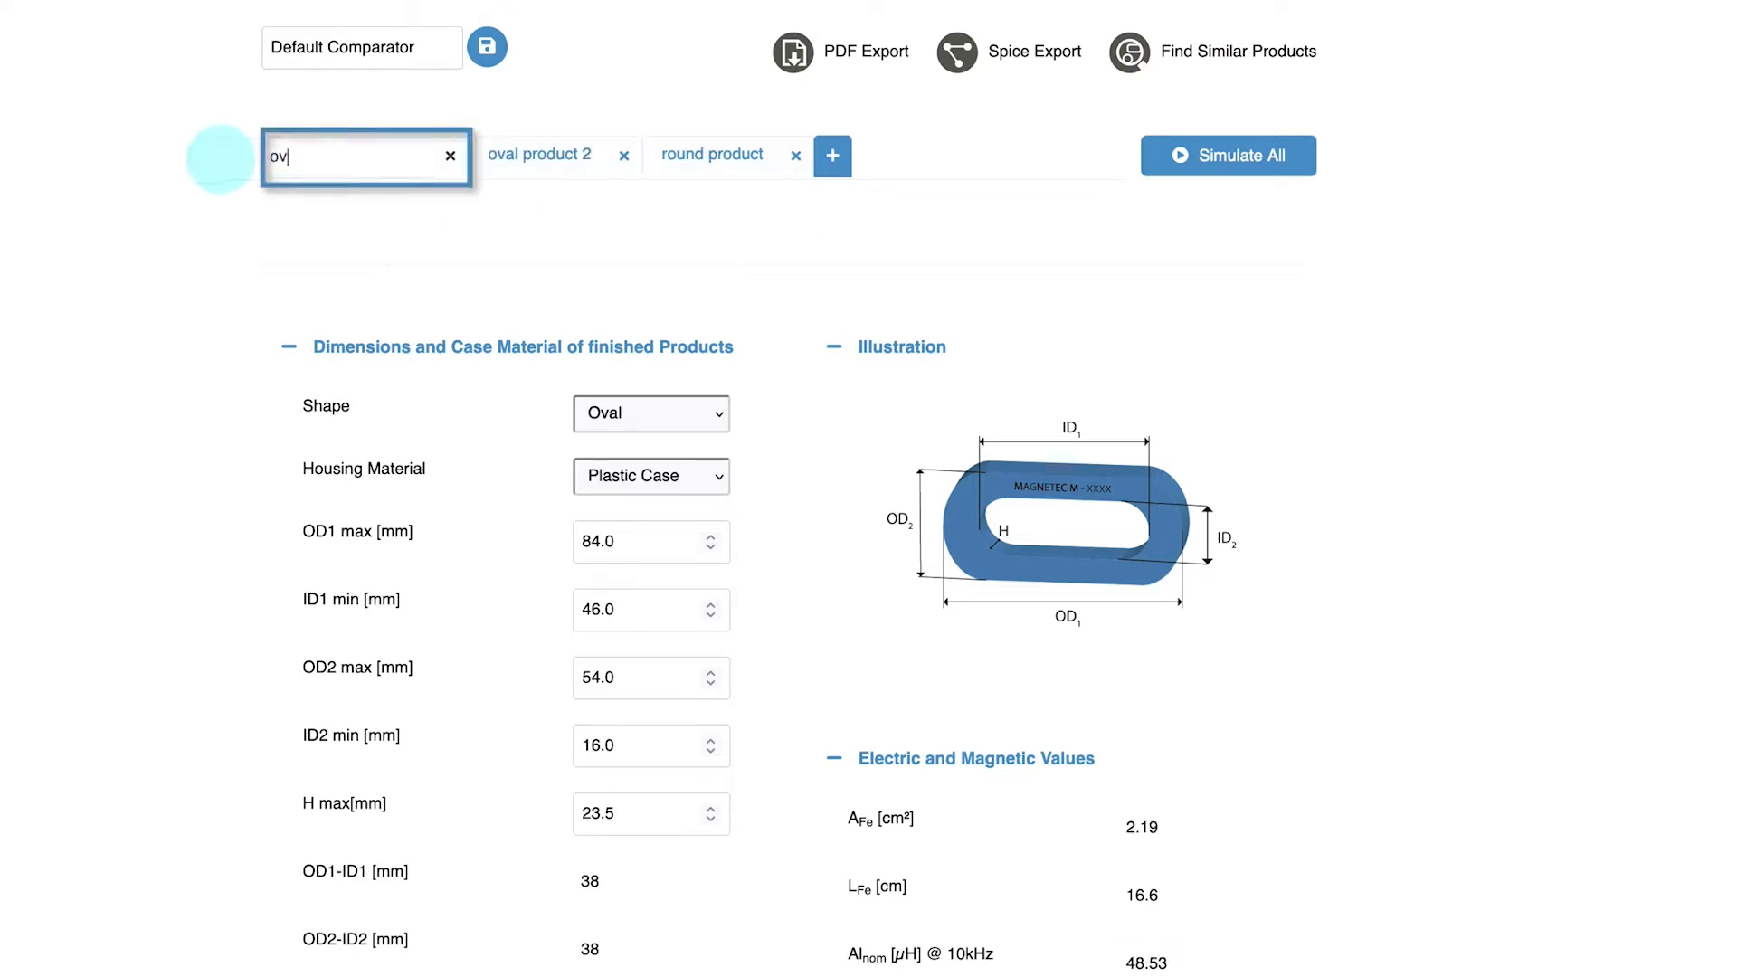
pyautogui.write('al product 1')
pyautogui.press('Return')
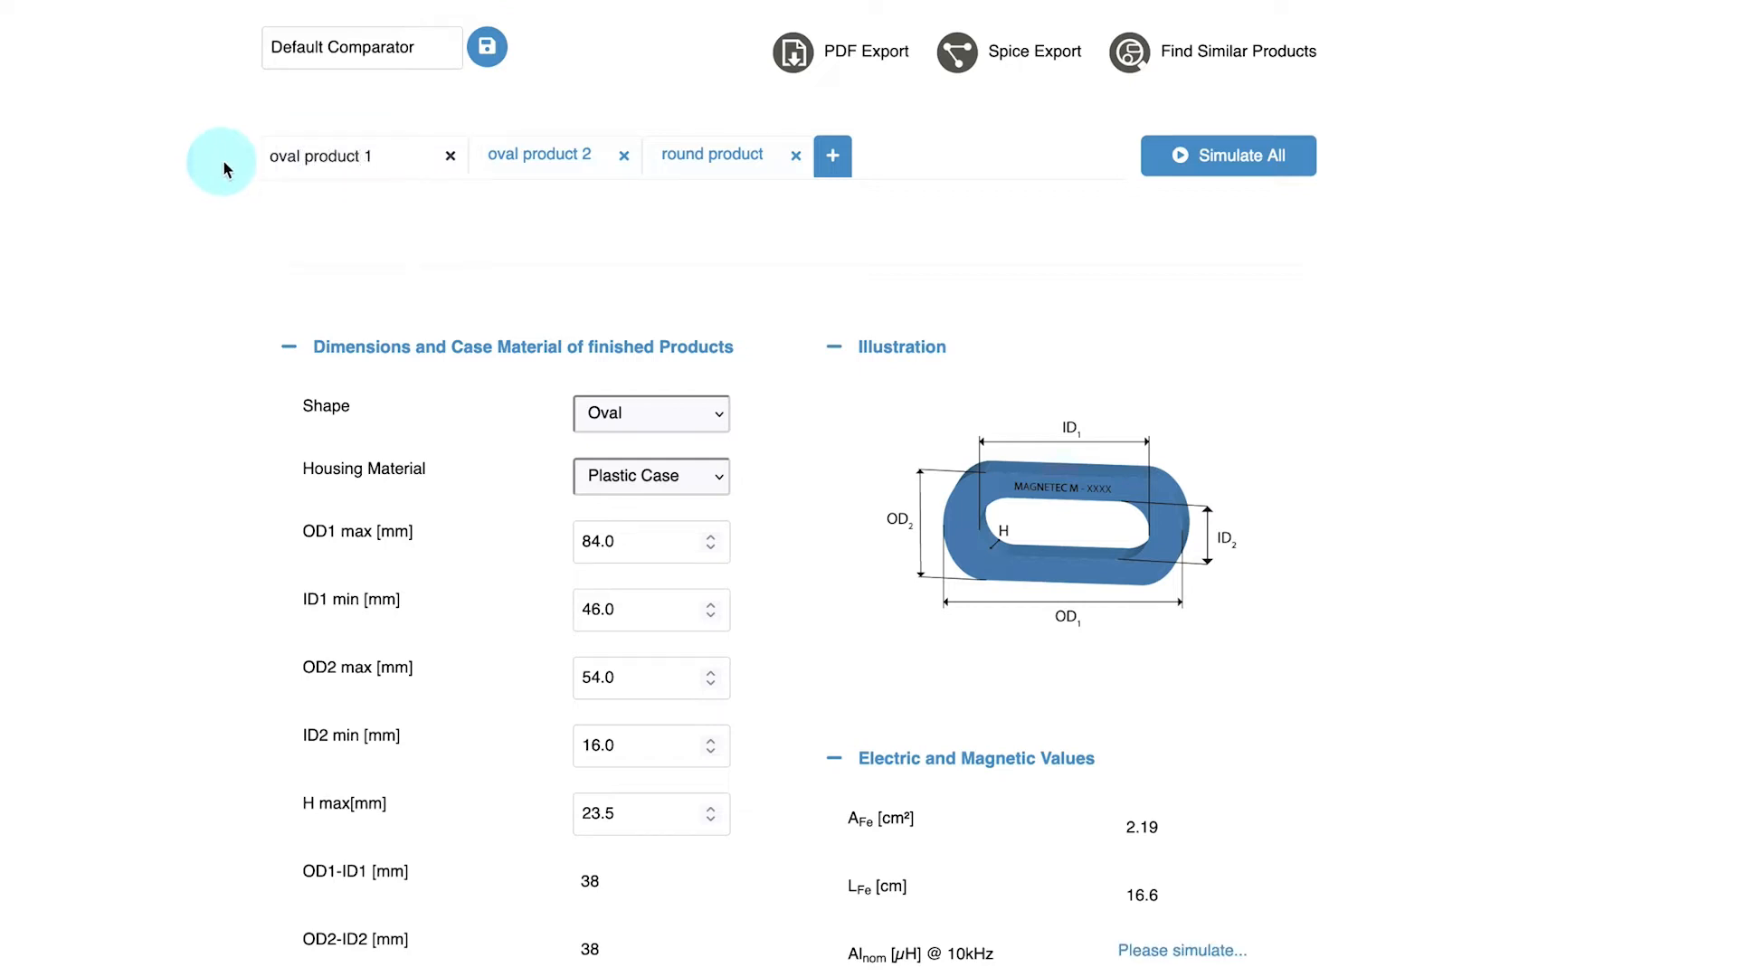
# Simulate all designs and bring the simulation results into view
pyautogui.click(1209, 175)
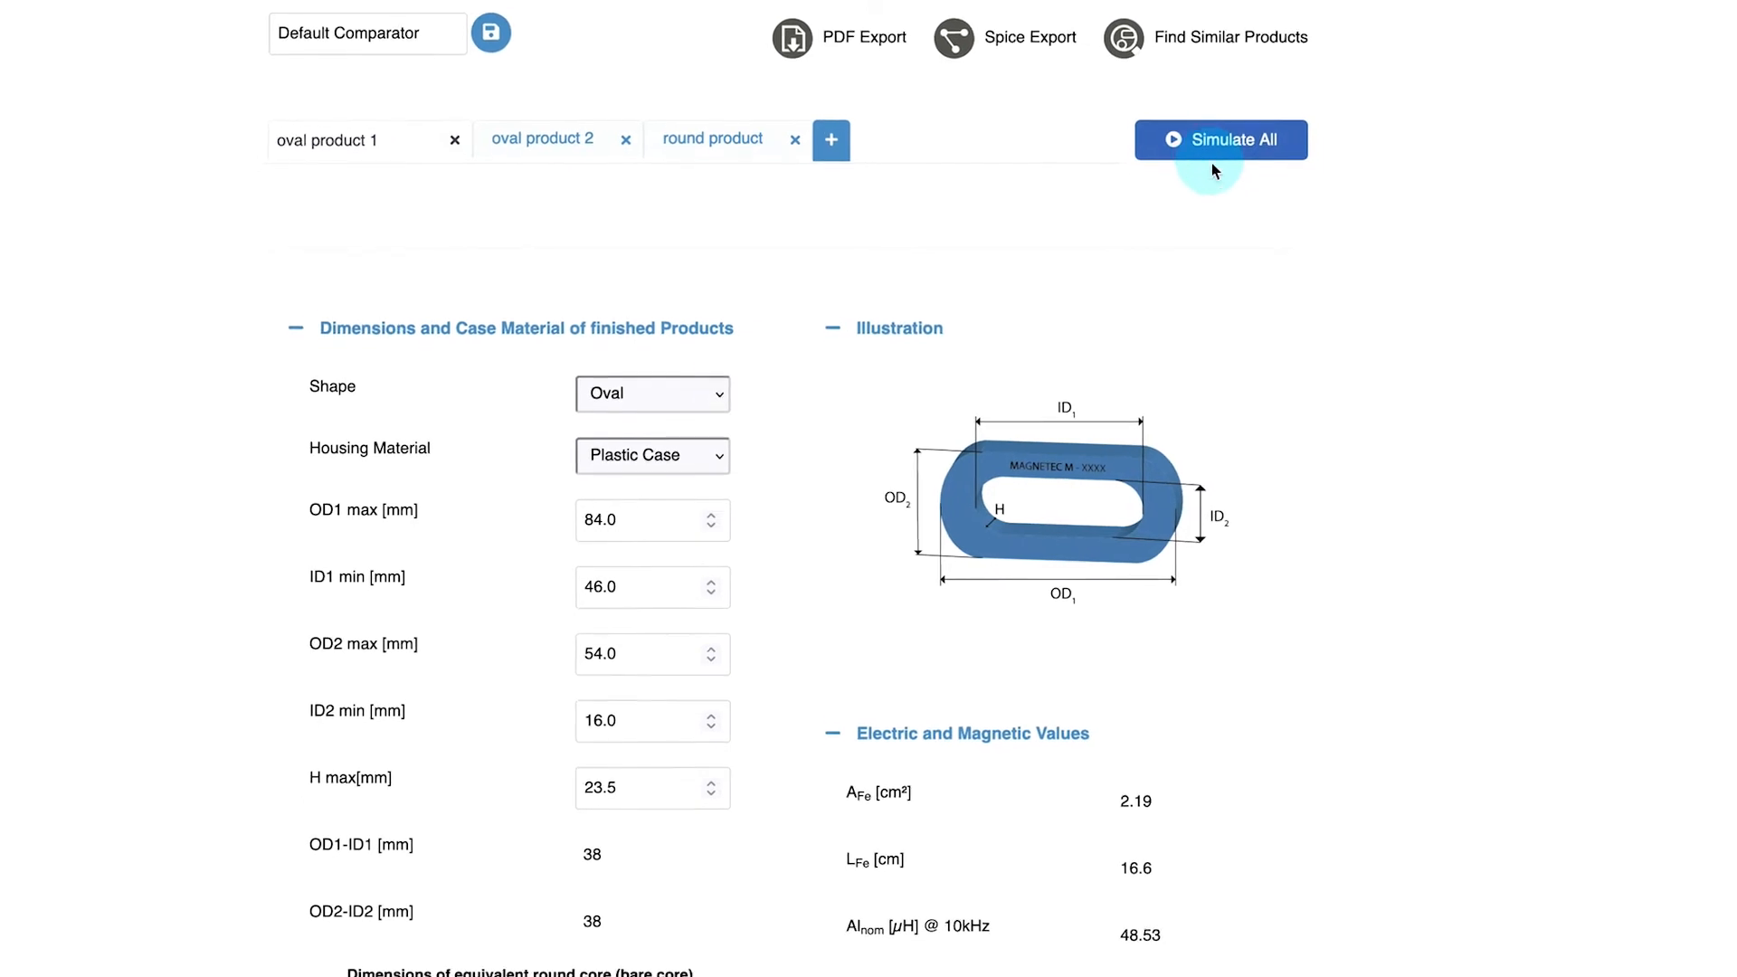
pyautogui.scroll(-15, 1328, 266)
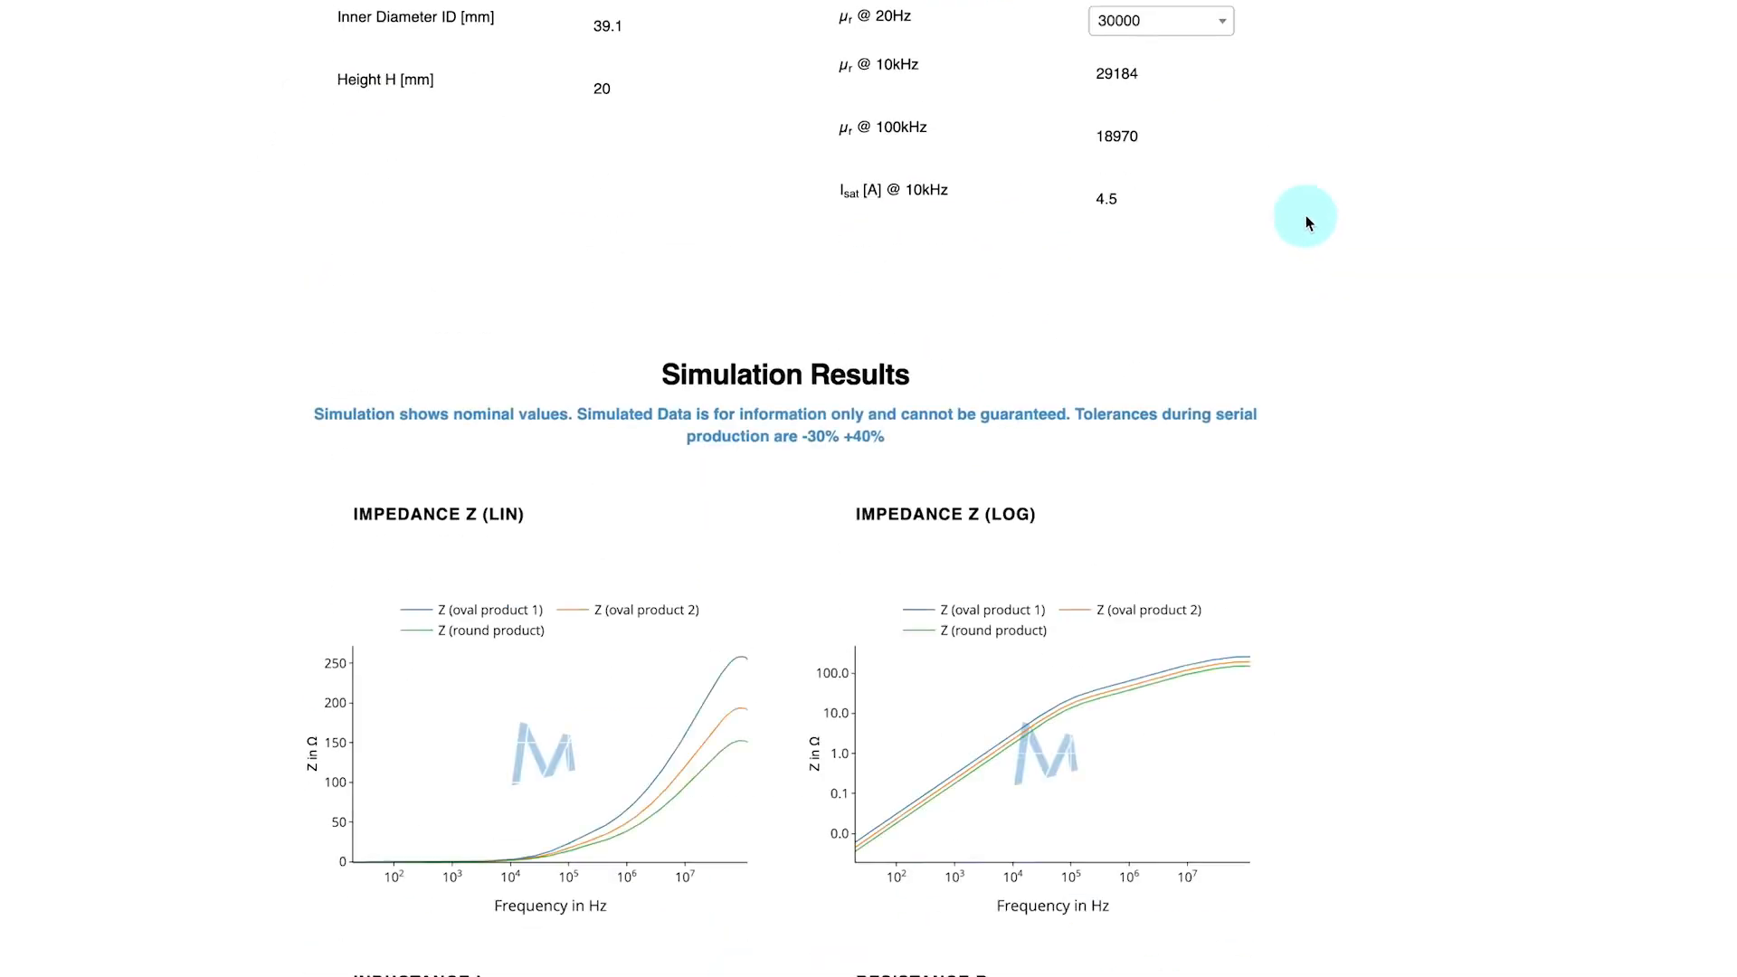
pyautogui.scroll(-1, 1294, 196)
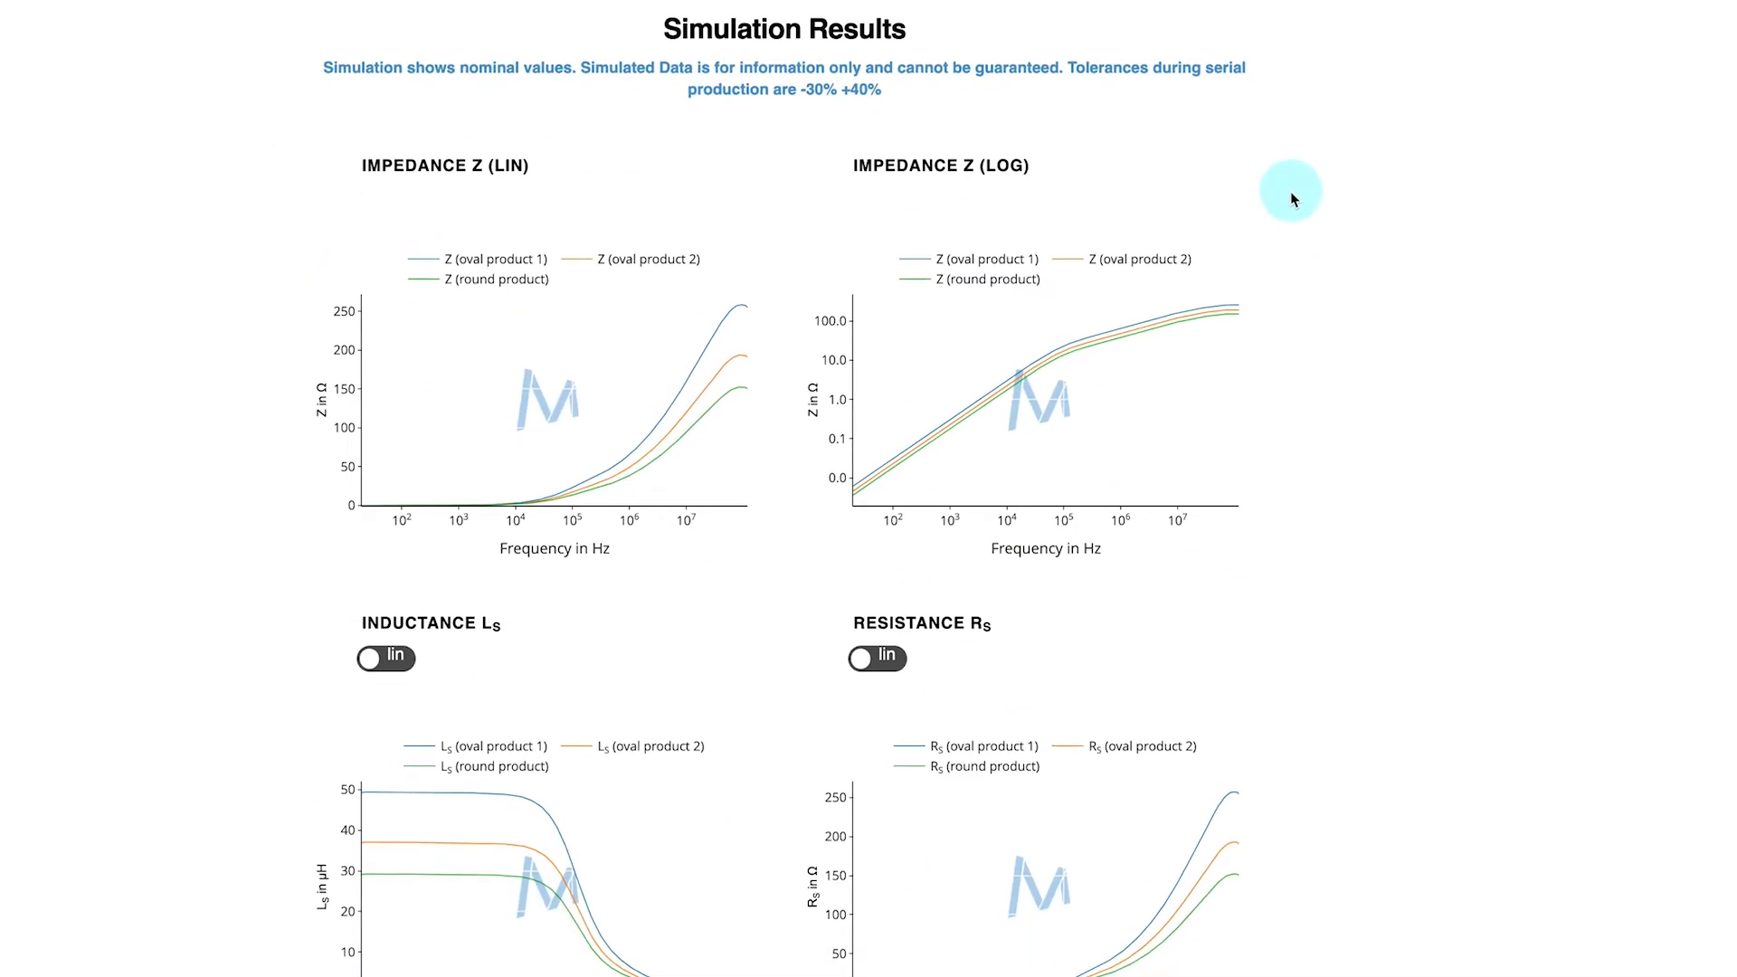
# Toggle the oval product 2 curve on and off in the linear impedance chart
pyautogui.moveTo(1216, 311)
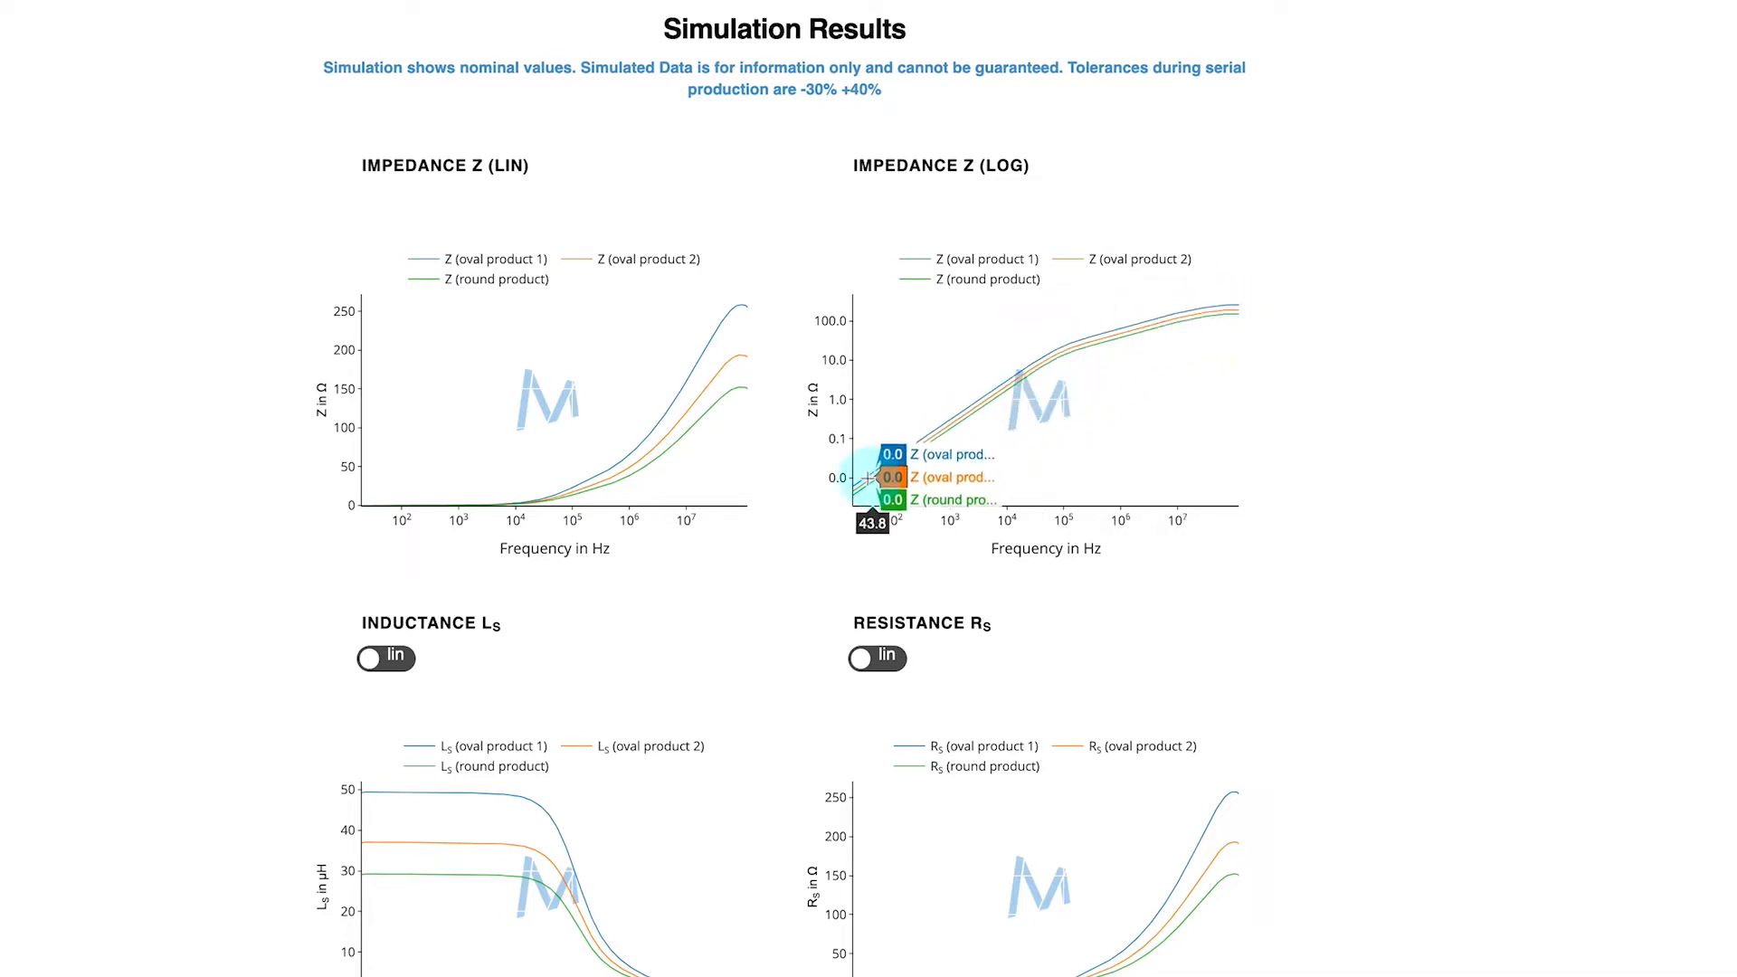
pyautogui.moveTo(707, 393)
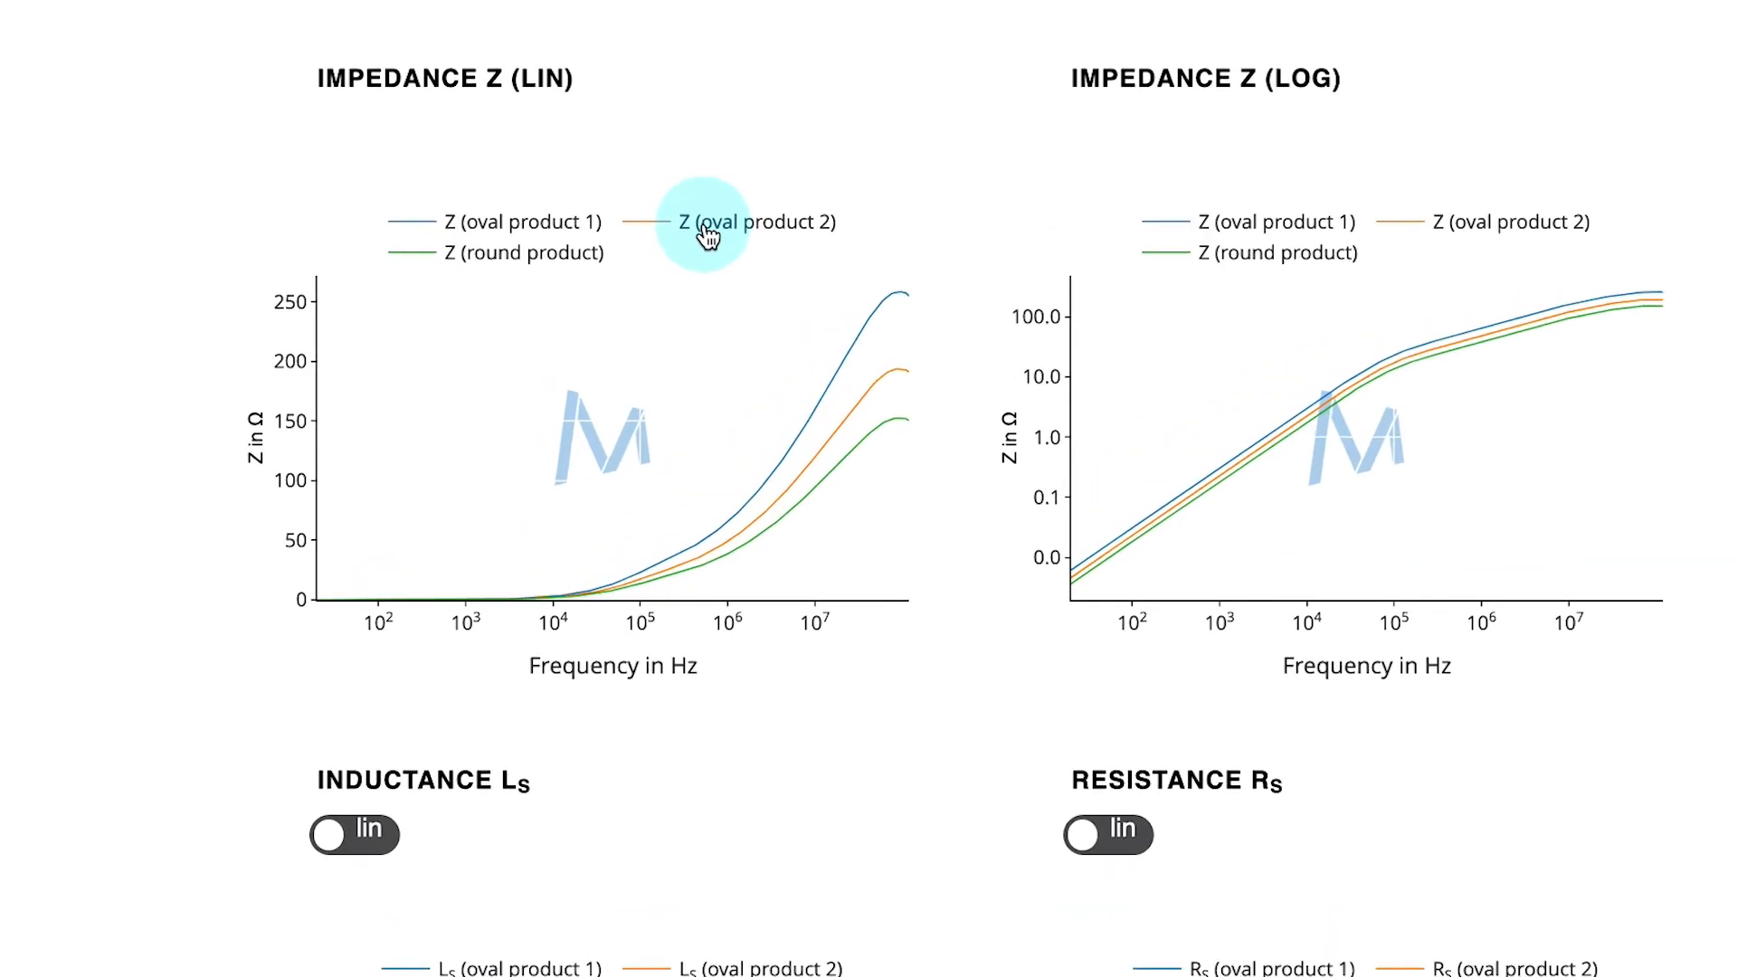
pyautogui.click(706, 235)
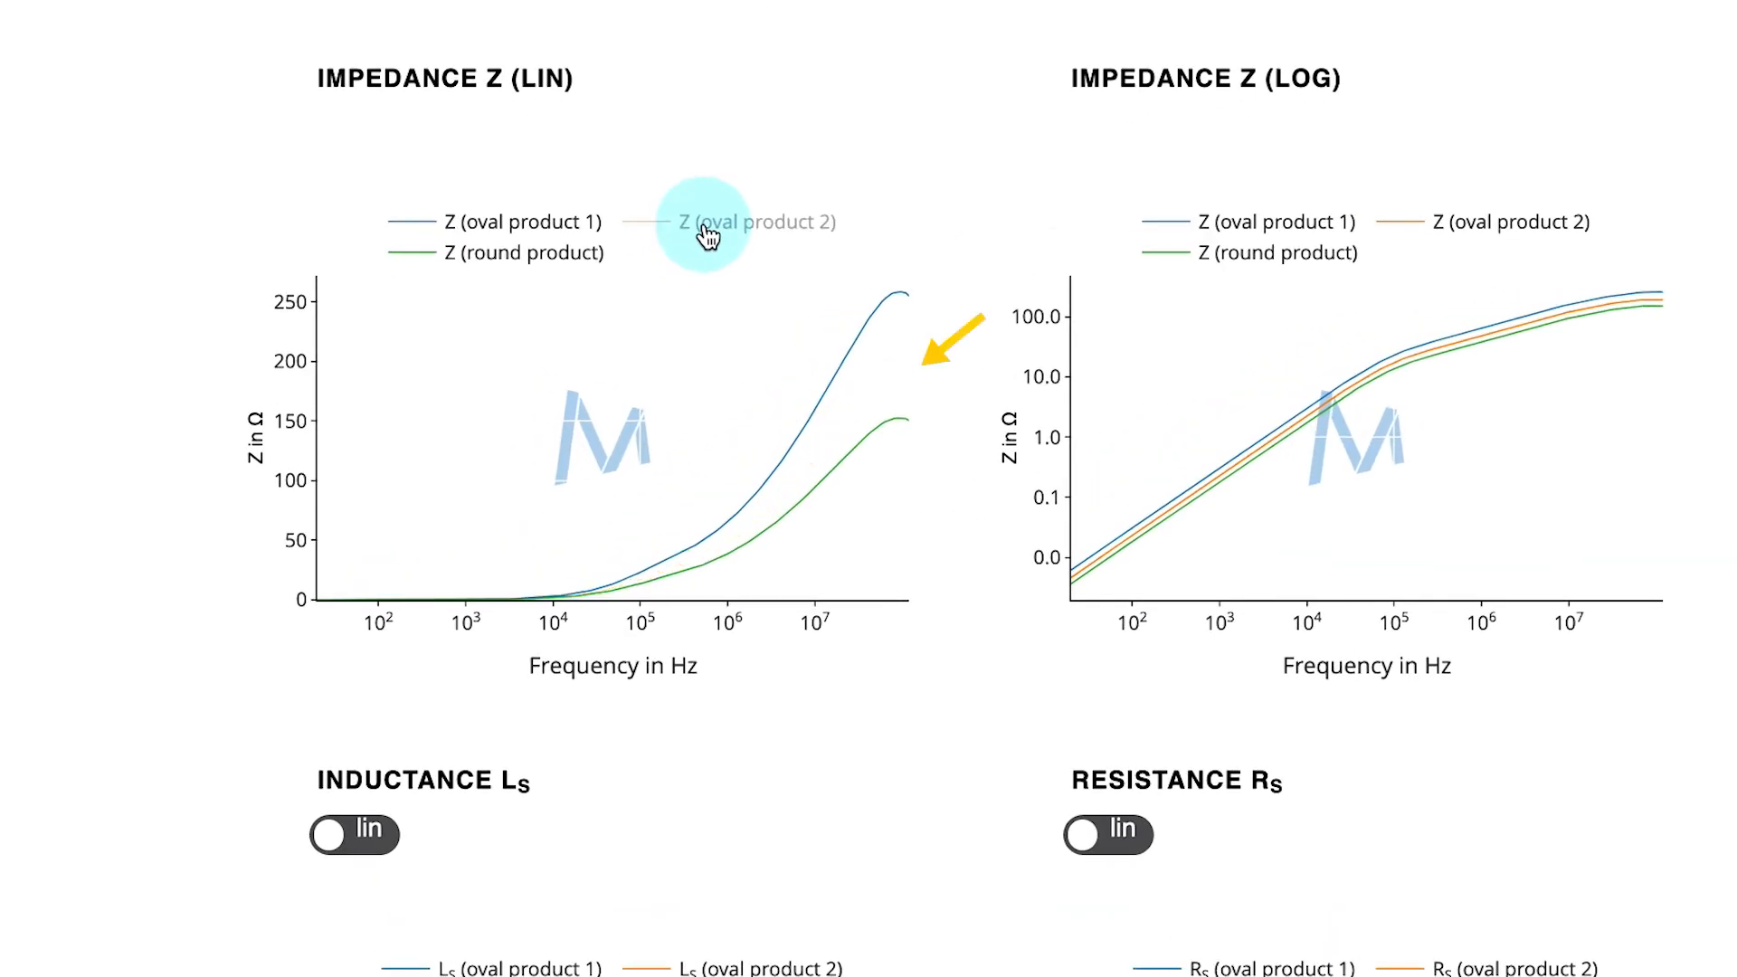
pyautogui.click(707, 235)
pyautogui.click(707, 235)
pyautogui.click(706, 235)
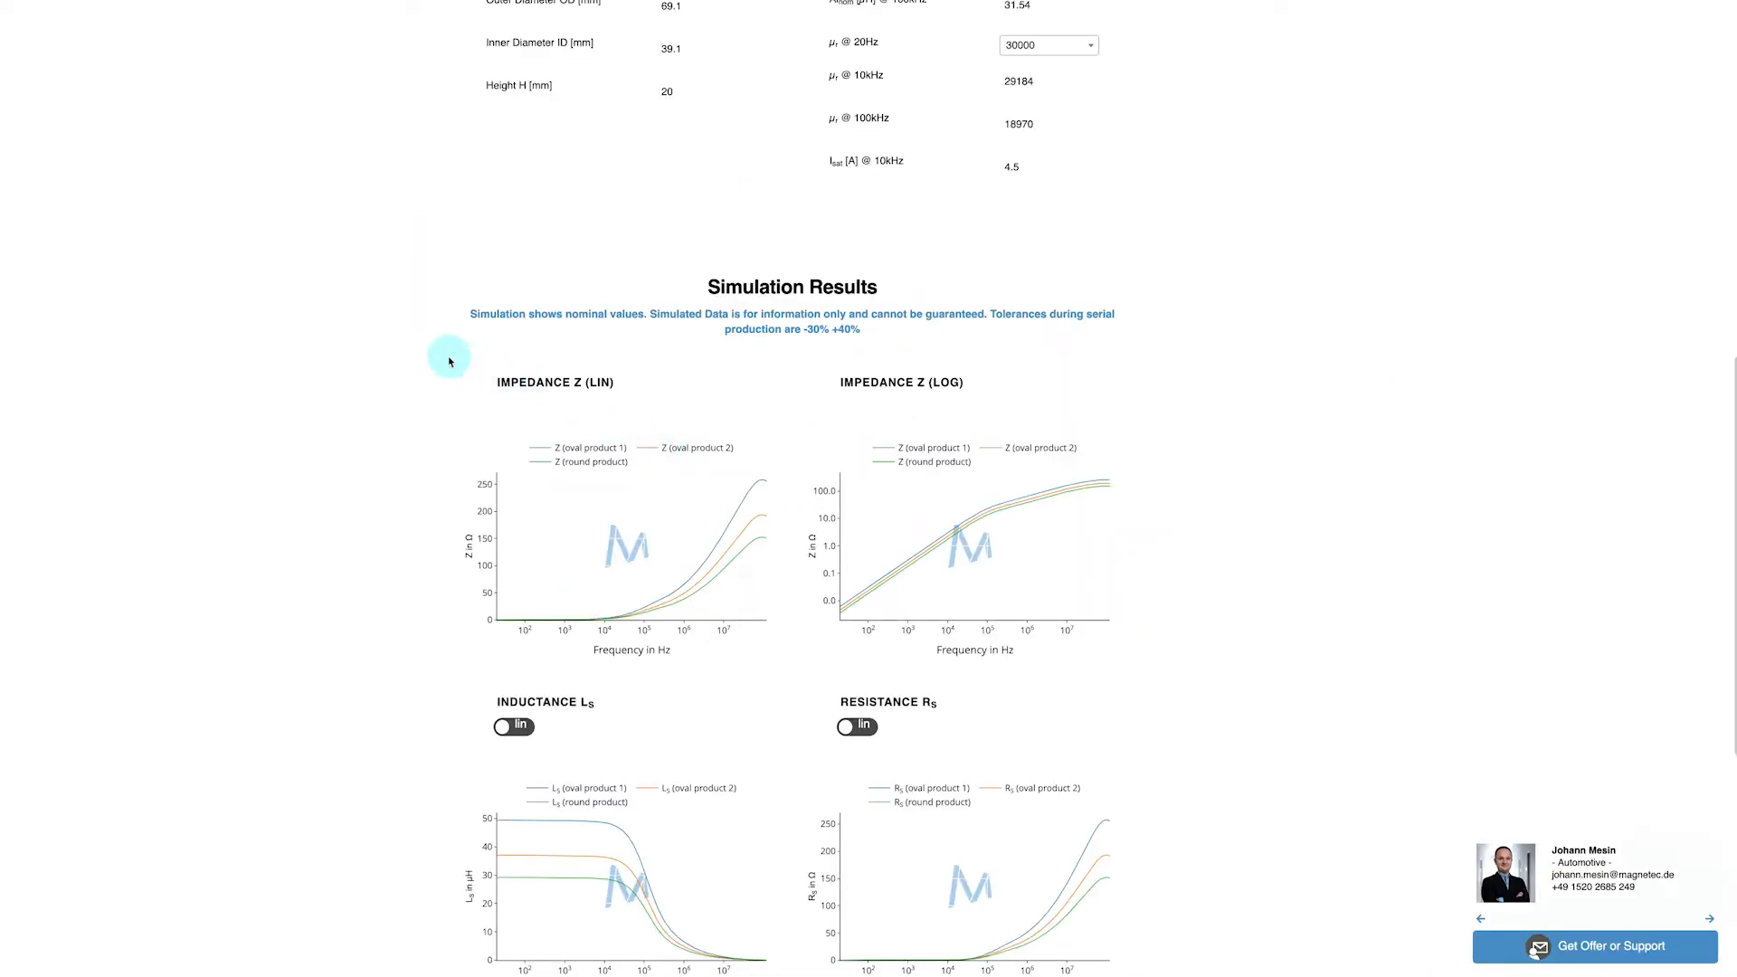
# Copy the oval product 2 design into a new design
pyautogui.scroll(10, 449, 361)
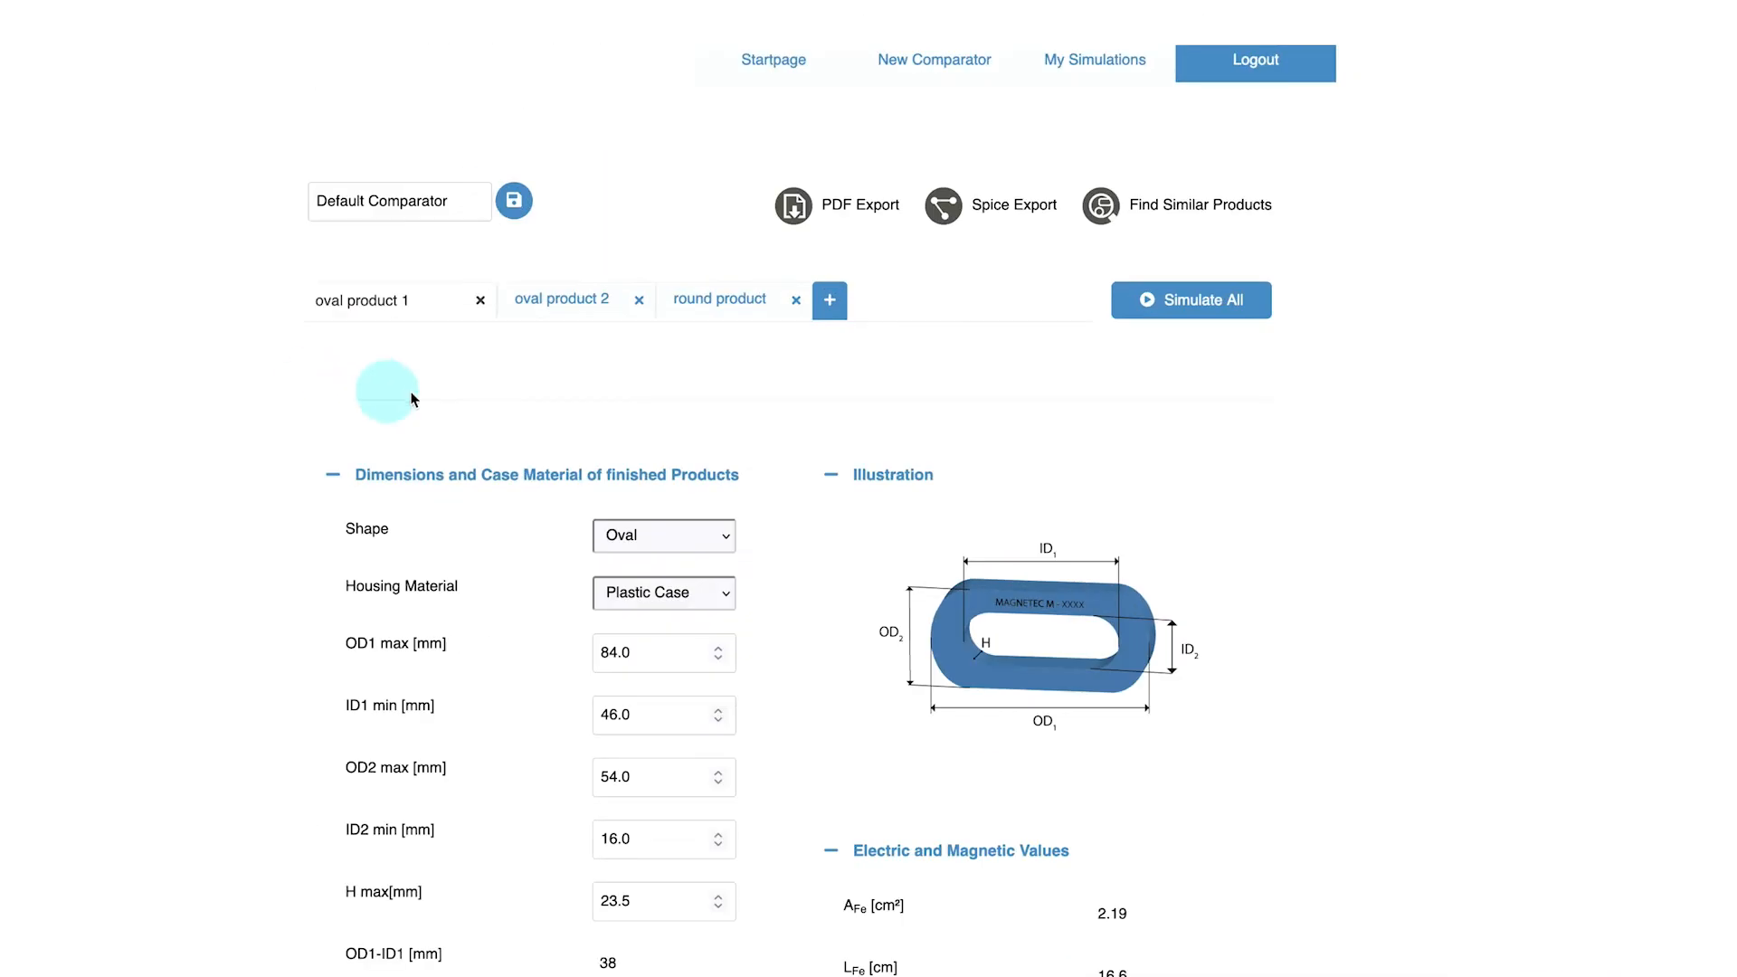
pyautogui.click(562, 307)
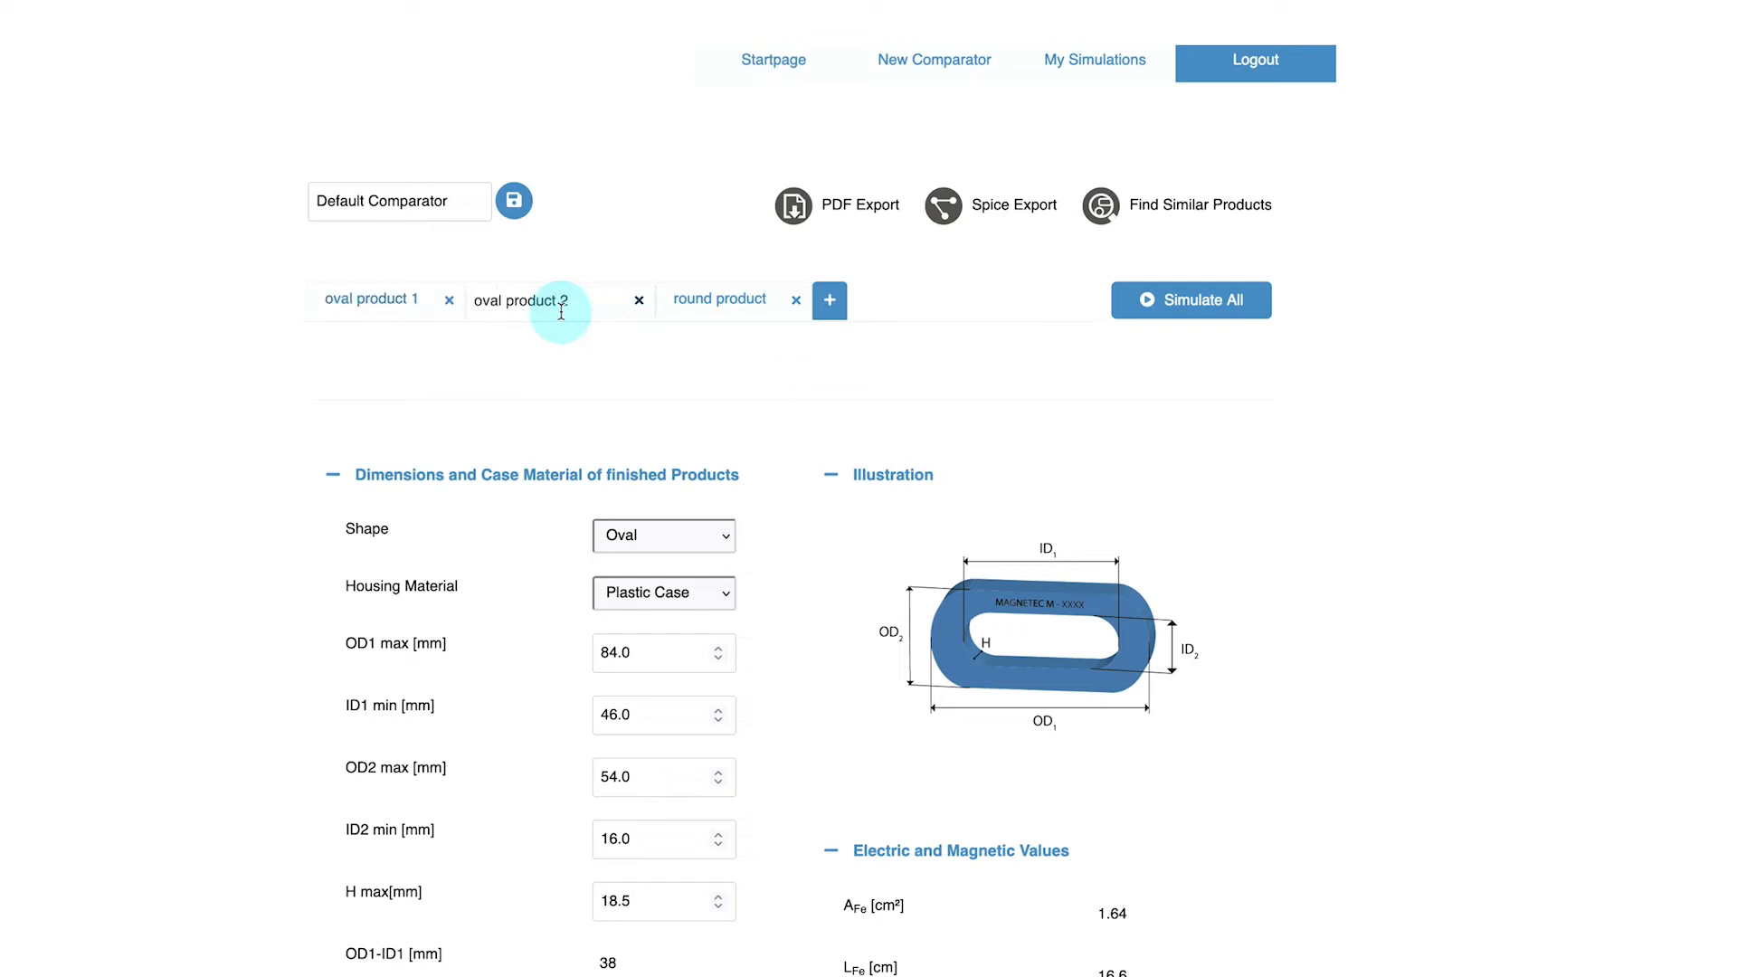
pyautogui.click(830, 315)
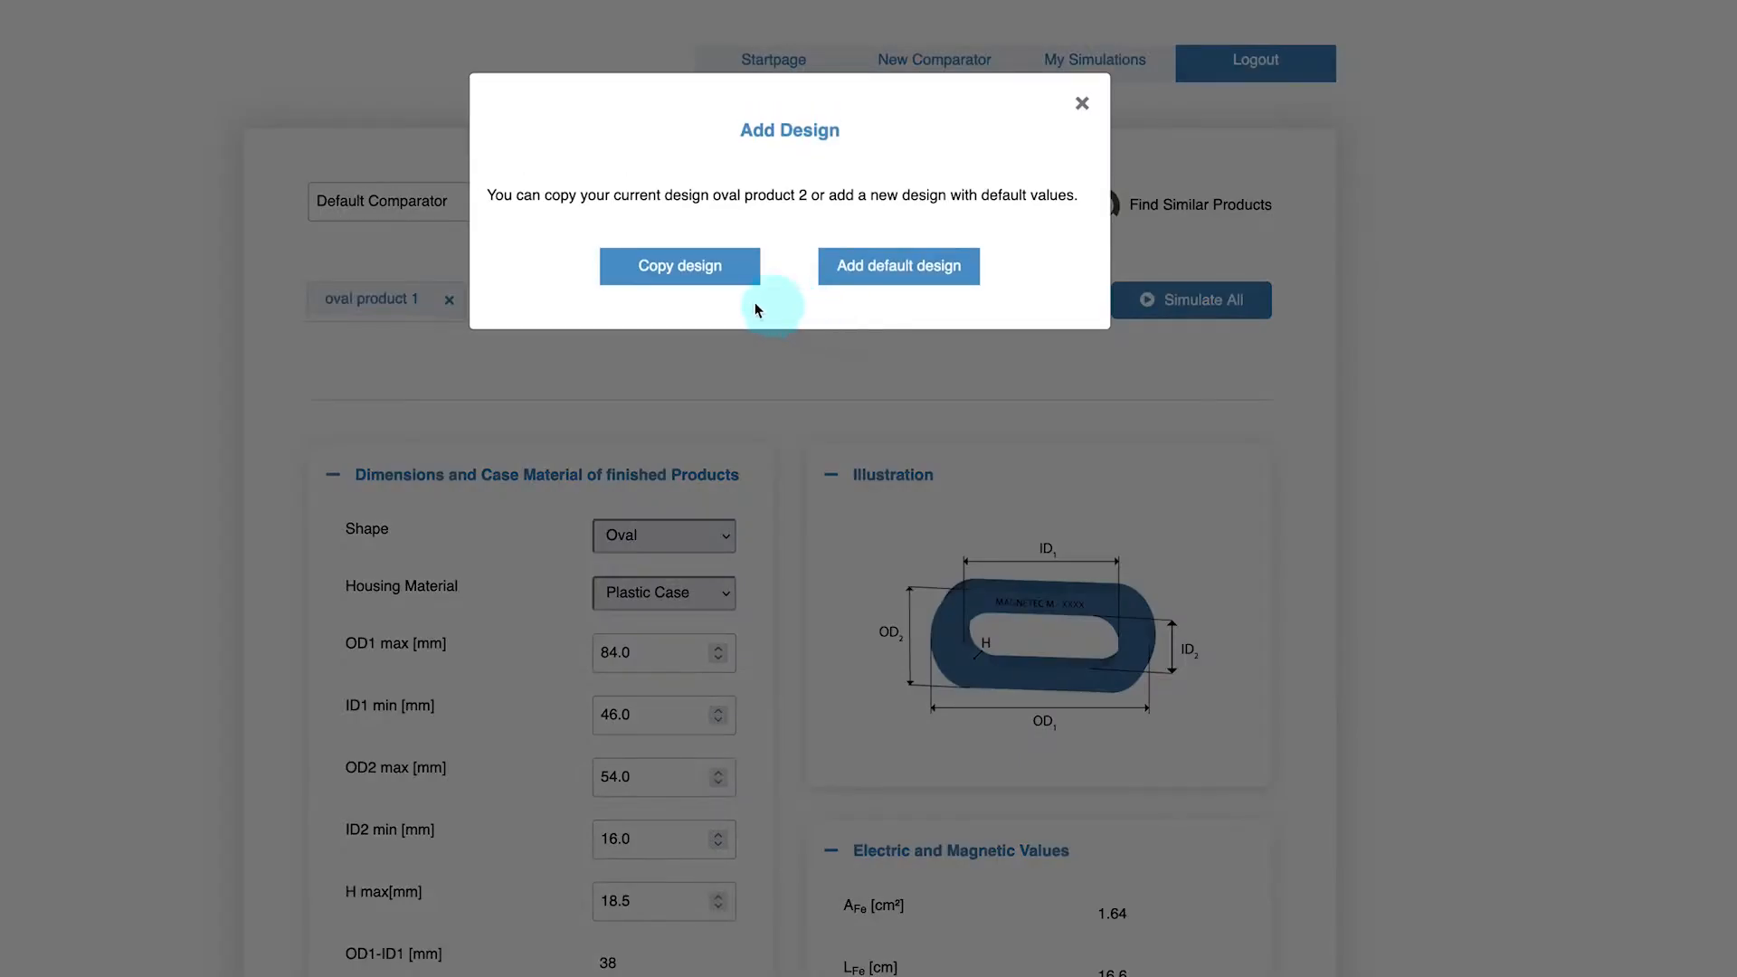
pyautogui.click(679, 287)
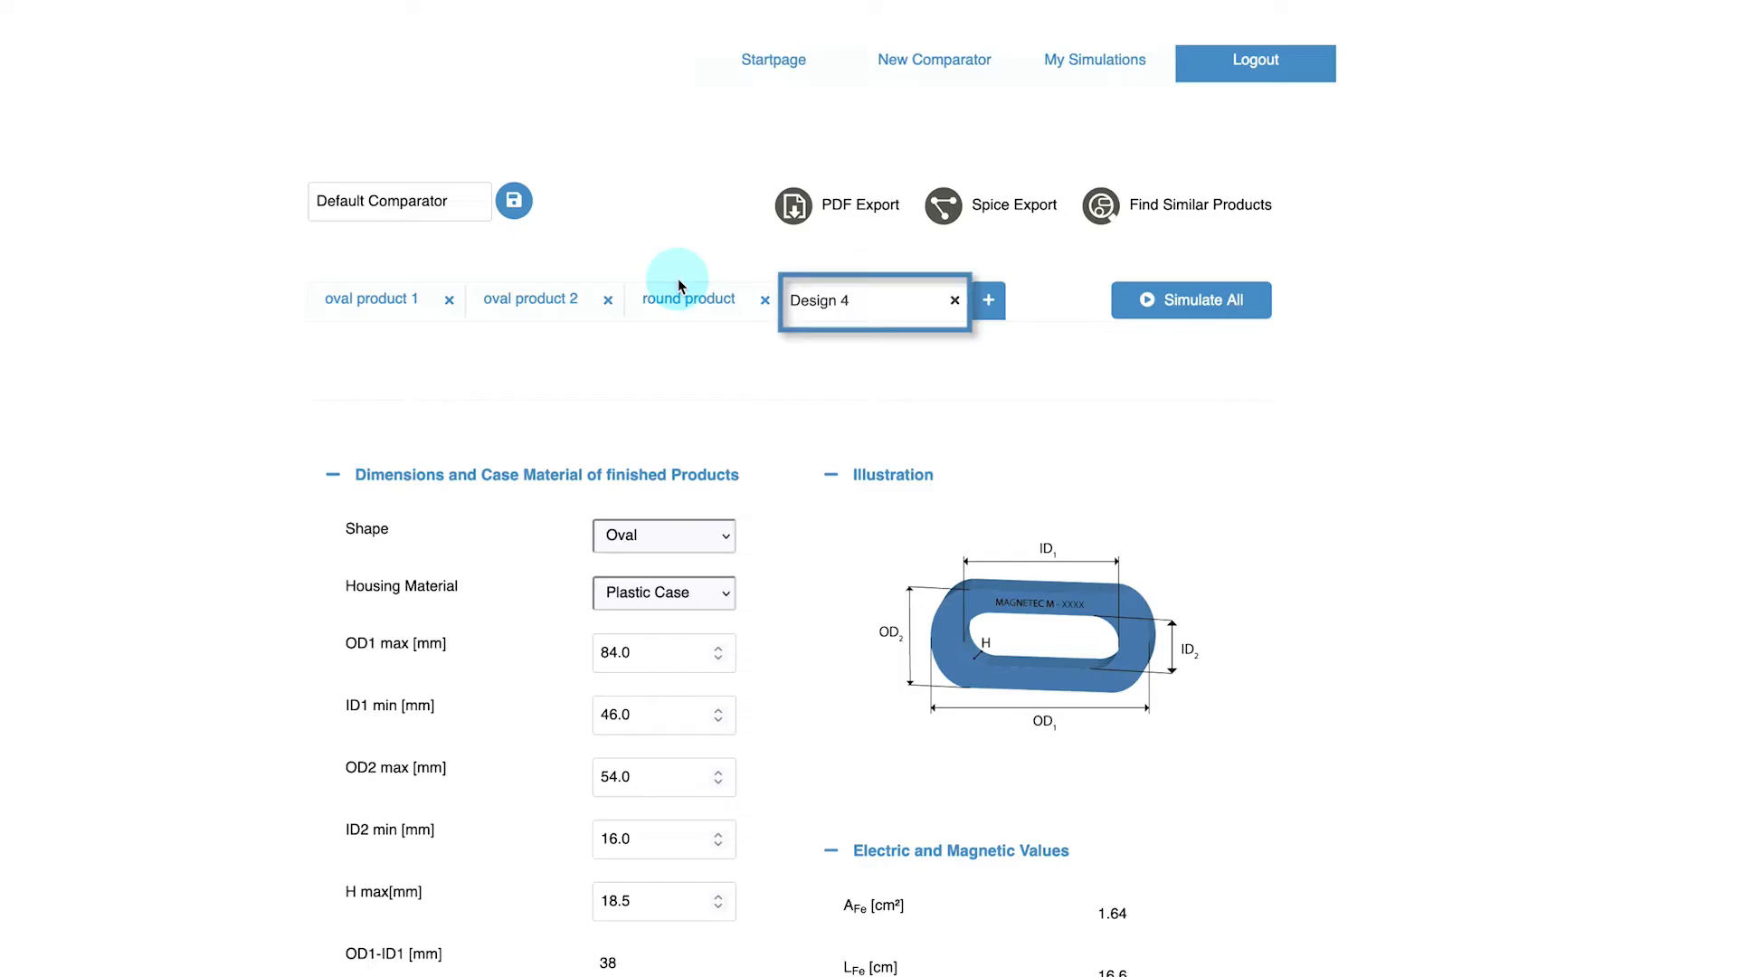
# Compare the oval product 2 and new design tabs, then rename the new design as oval product 3
pyautogui.click(549, 317)
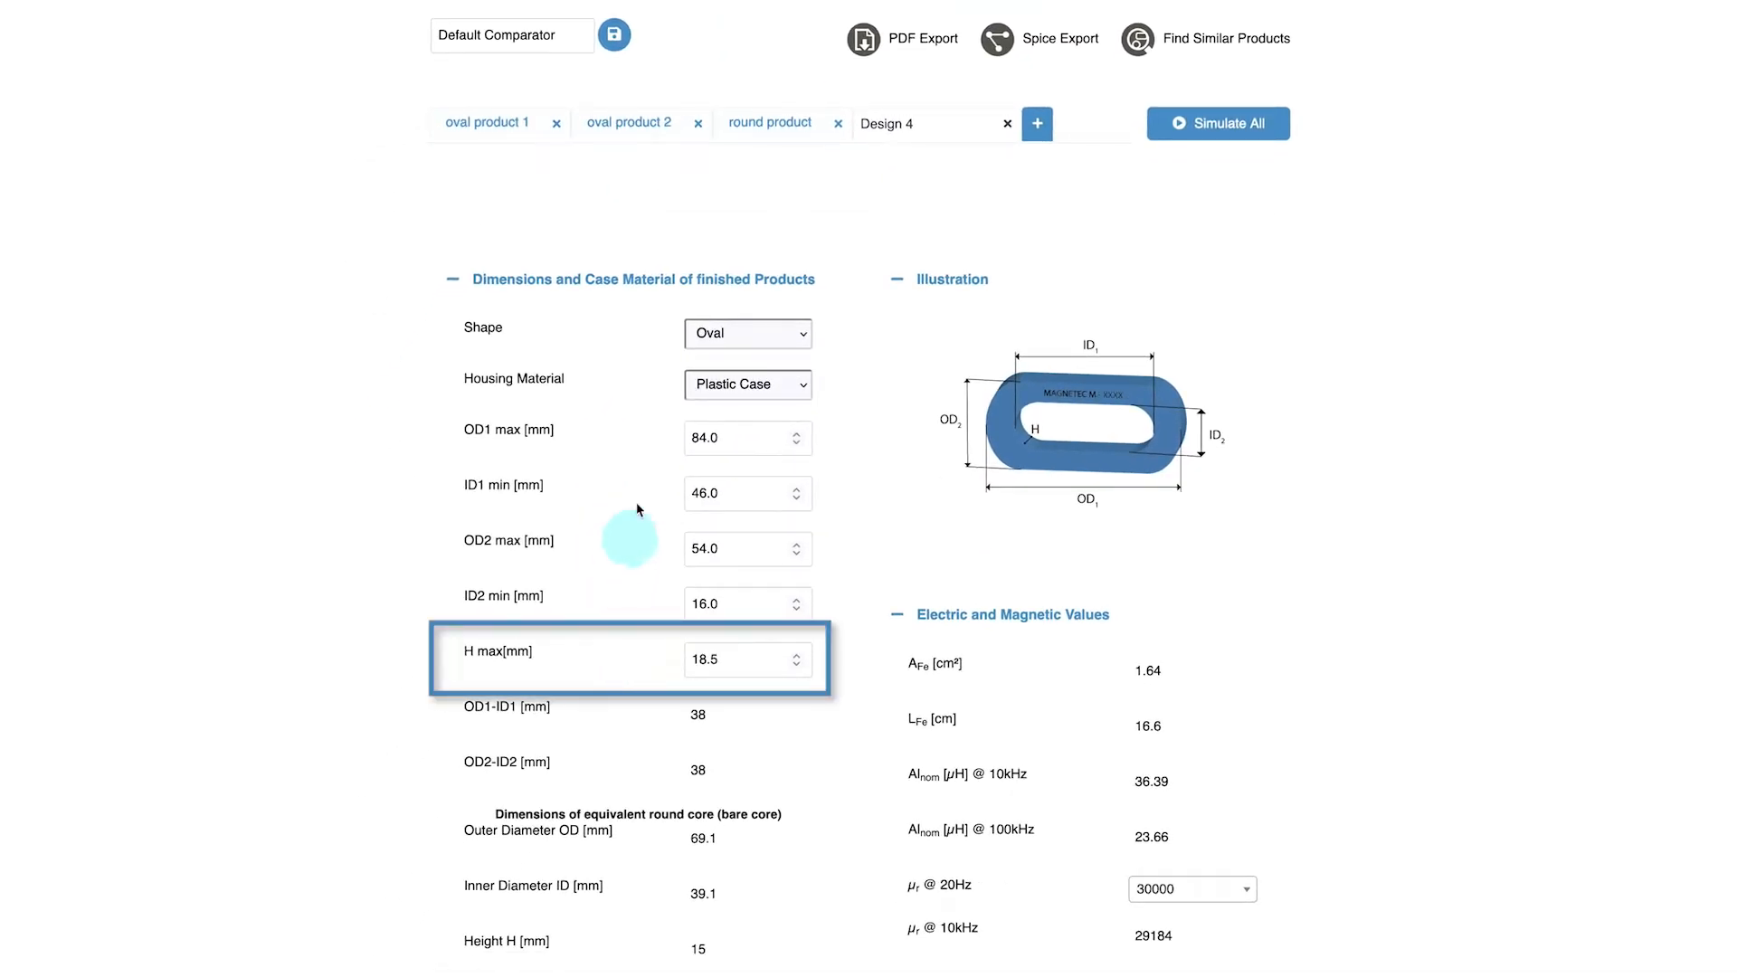
pyautogui.click(640, 133)
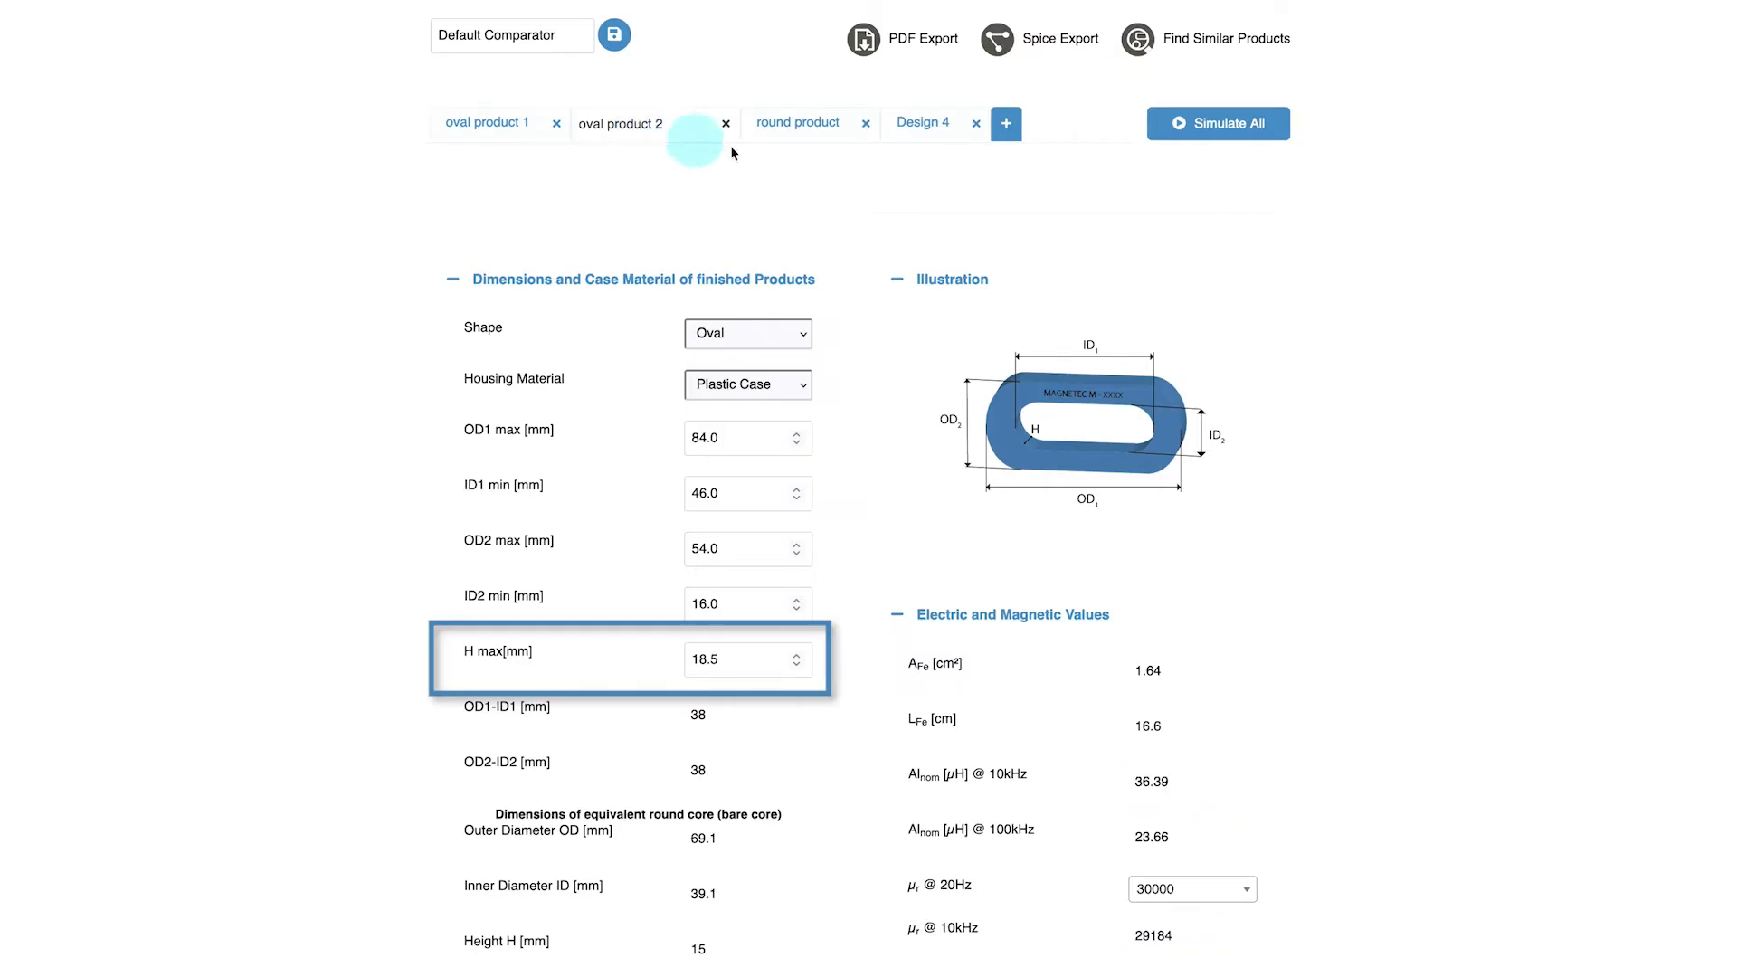
pyautogui.click(953, 133)
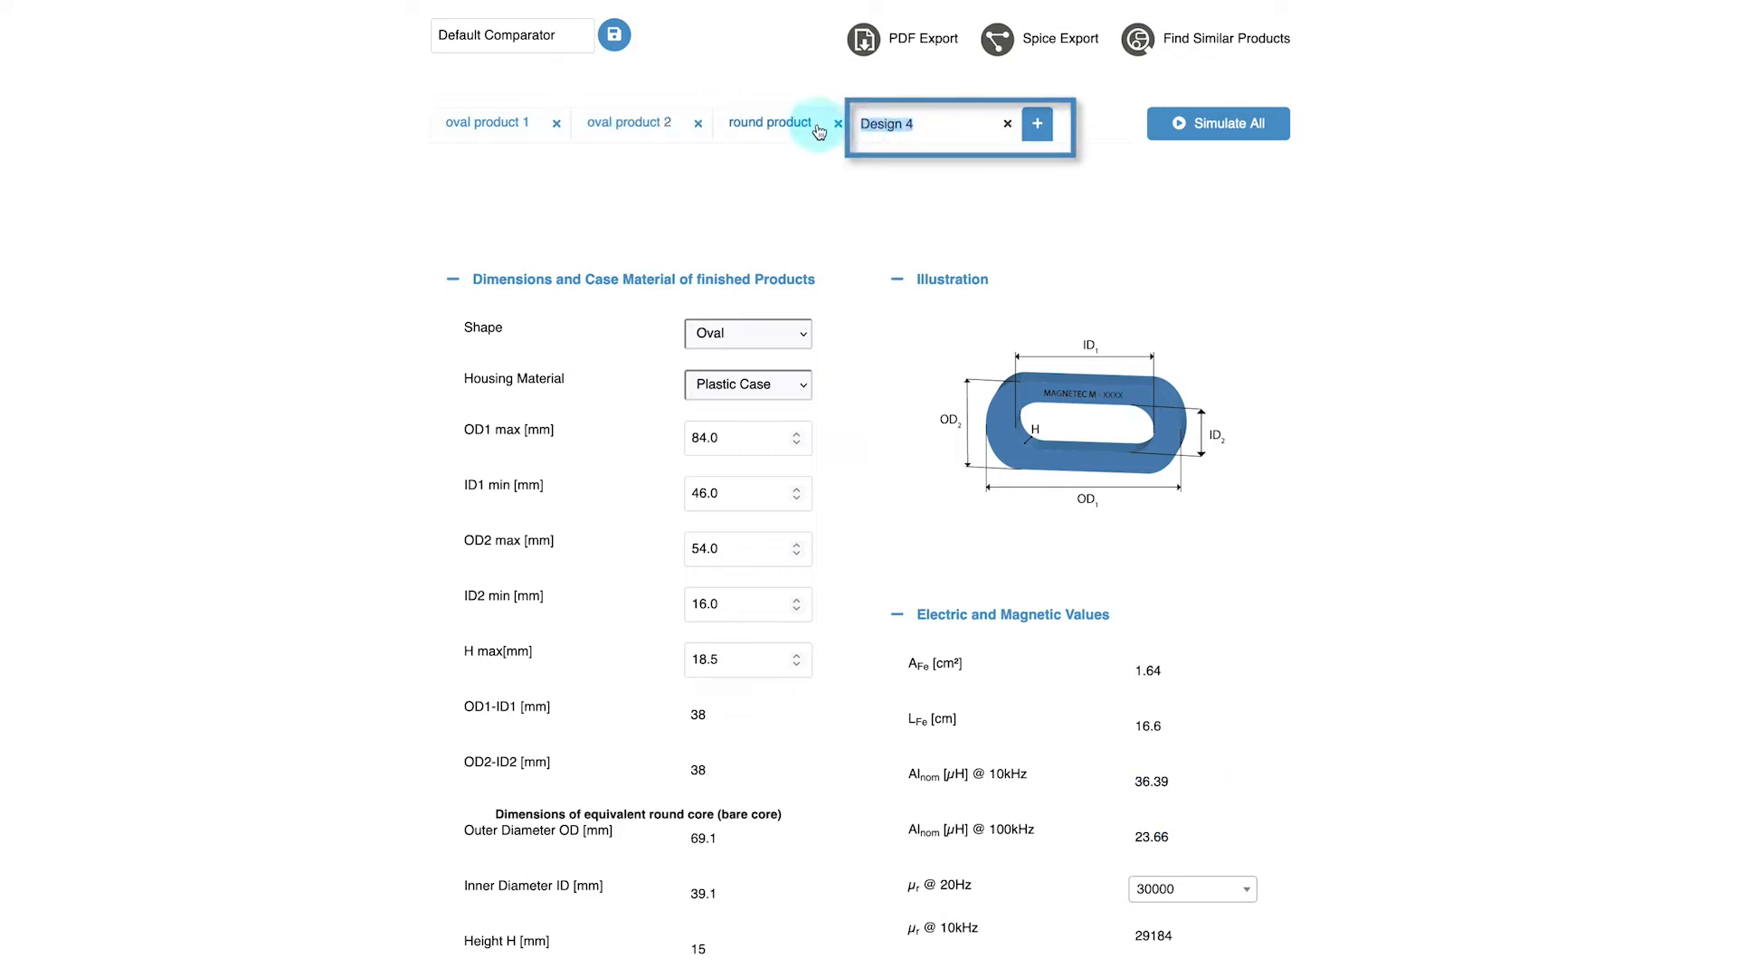
pyautogui.write('oval product 3')
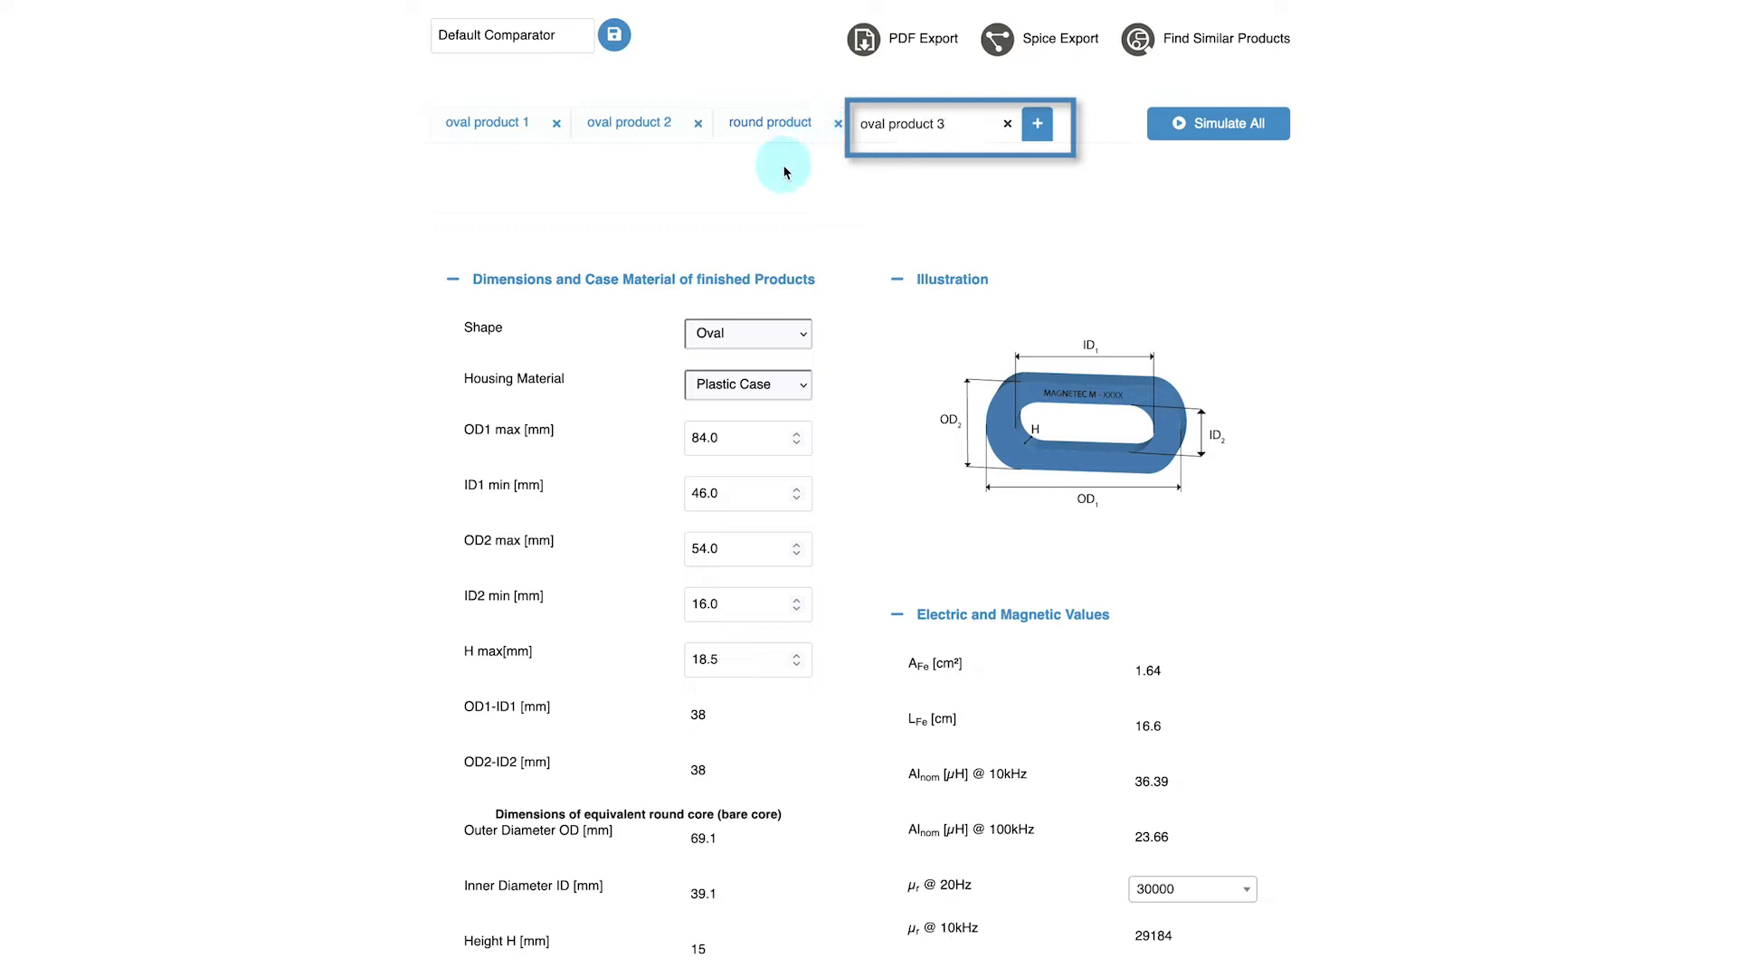
pyautogui.press('Return')
# Set oval product 3's H max to 13,5 mm
pyautogui.doubleClick(705, 659)
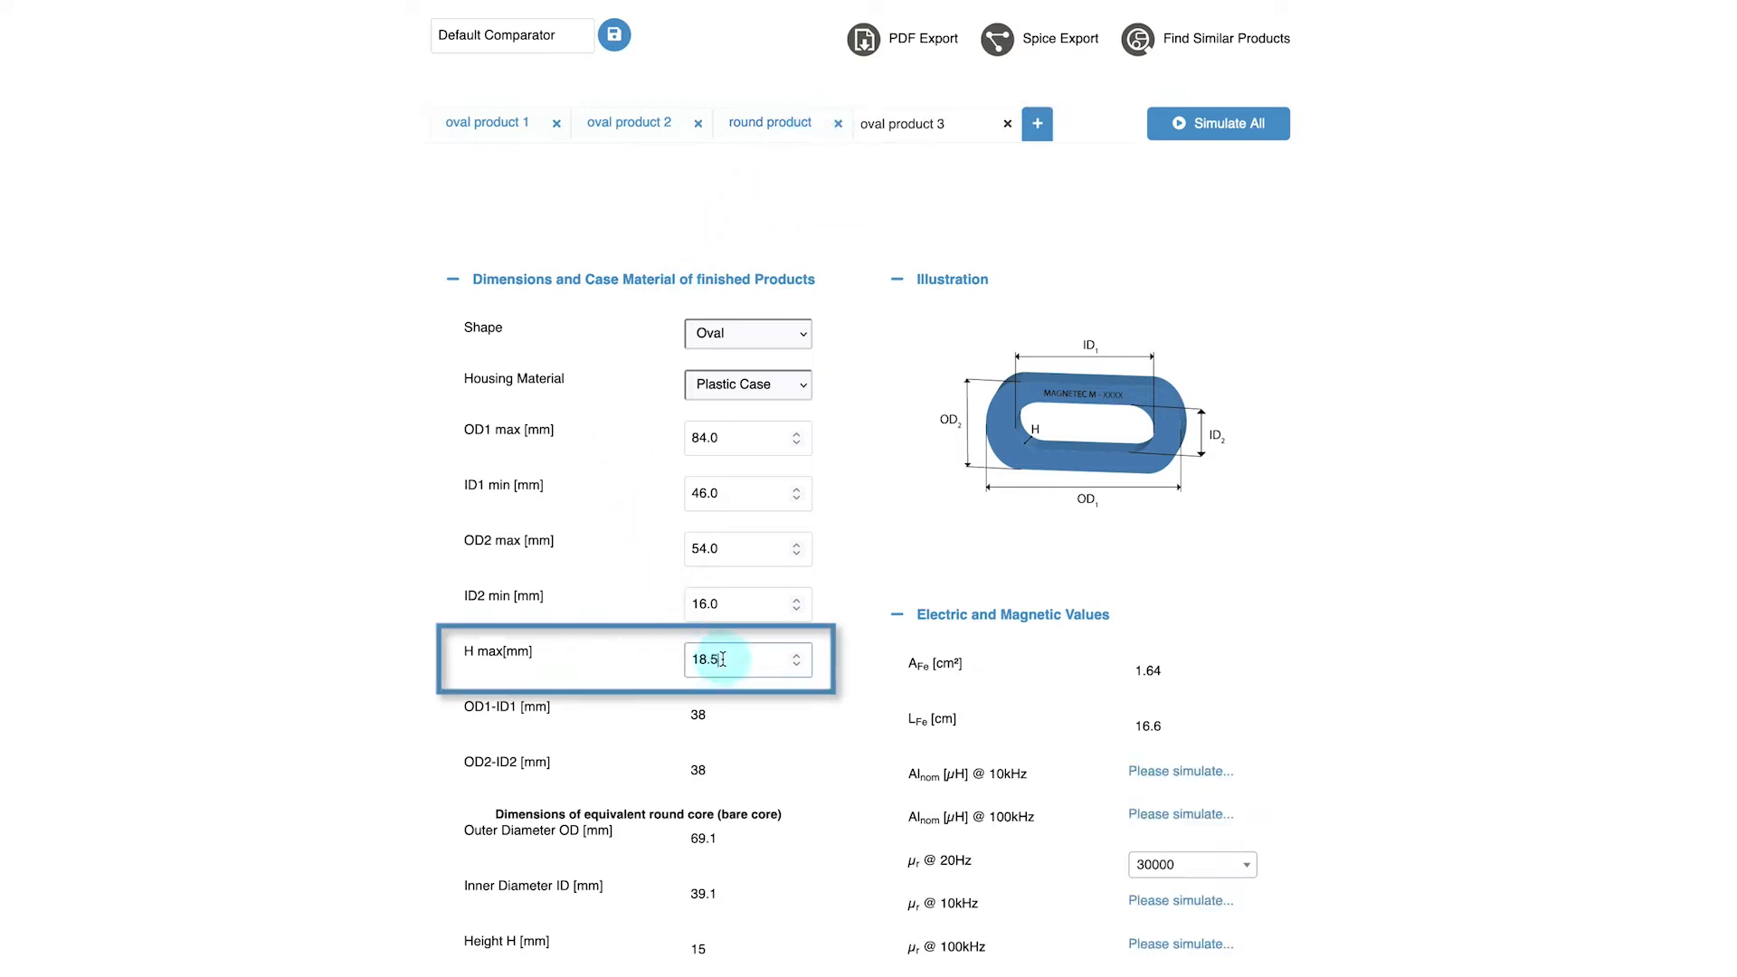
pyautogui.write('13,5')
pyautogui.press('Return')
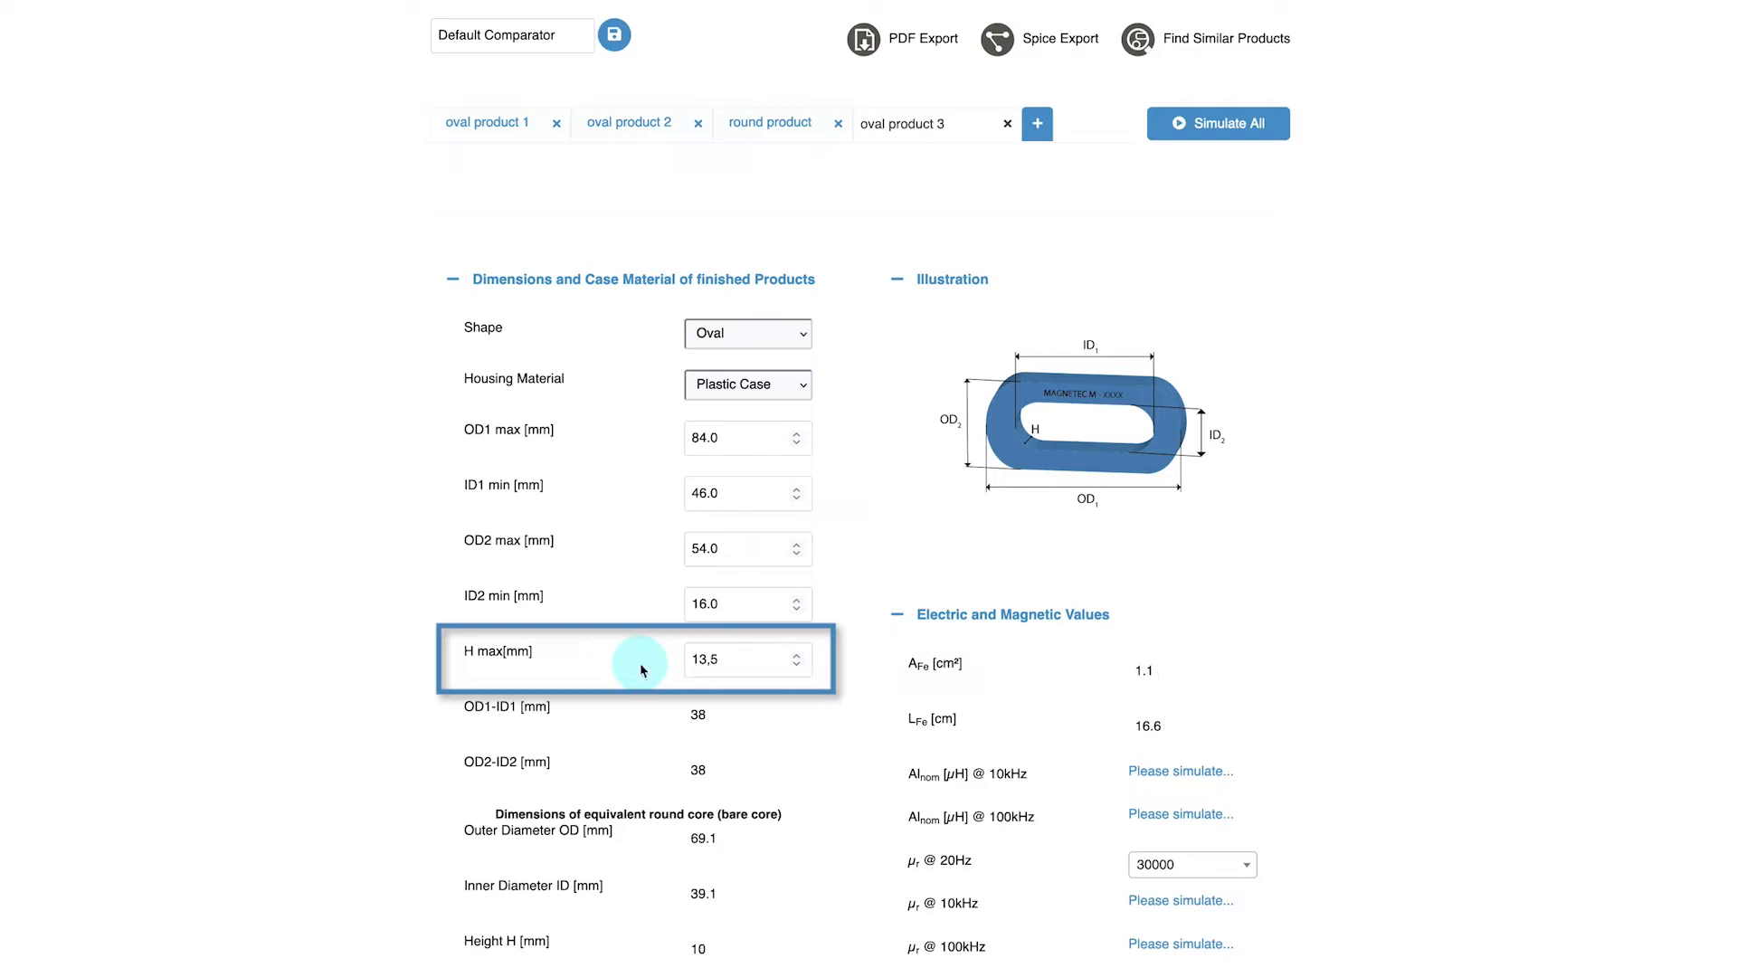
# Simulate all four designs and review the updated result charts
pyautogui.click(1219, 131)
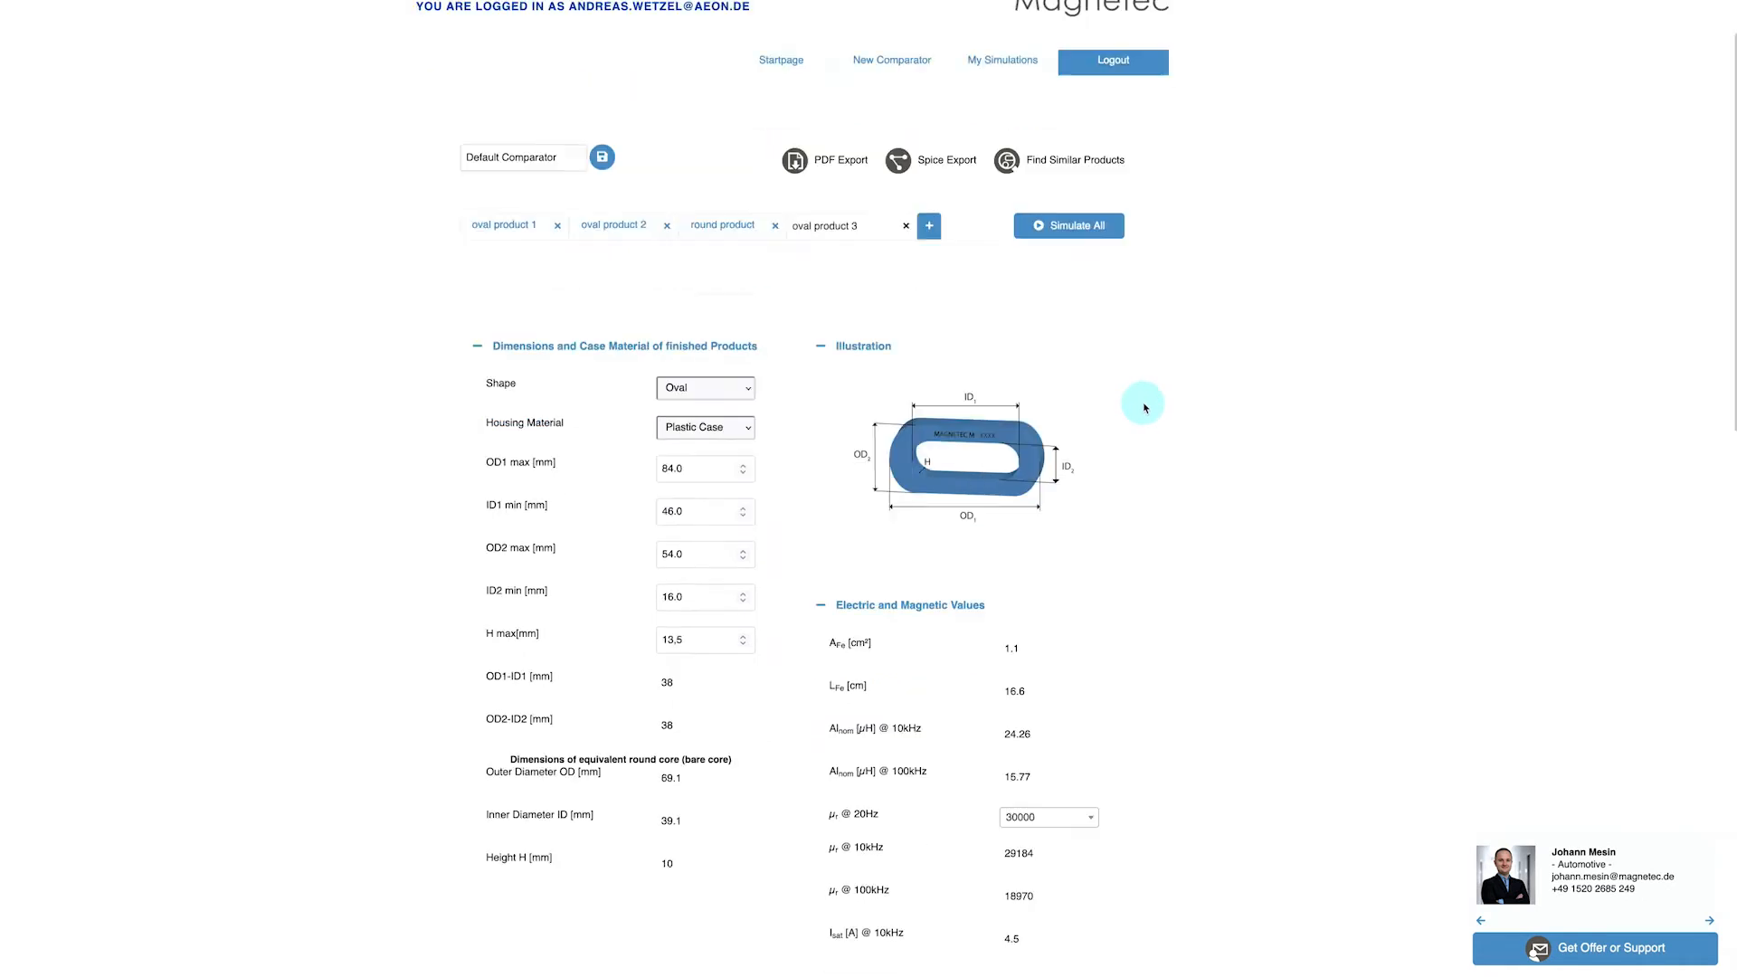
pyautogui.scroll(-8, 1145, 407)
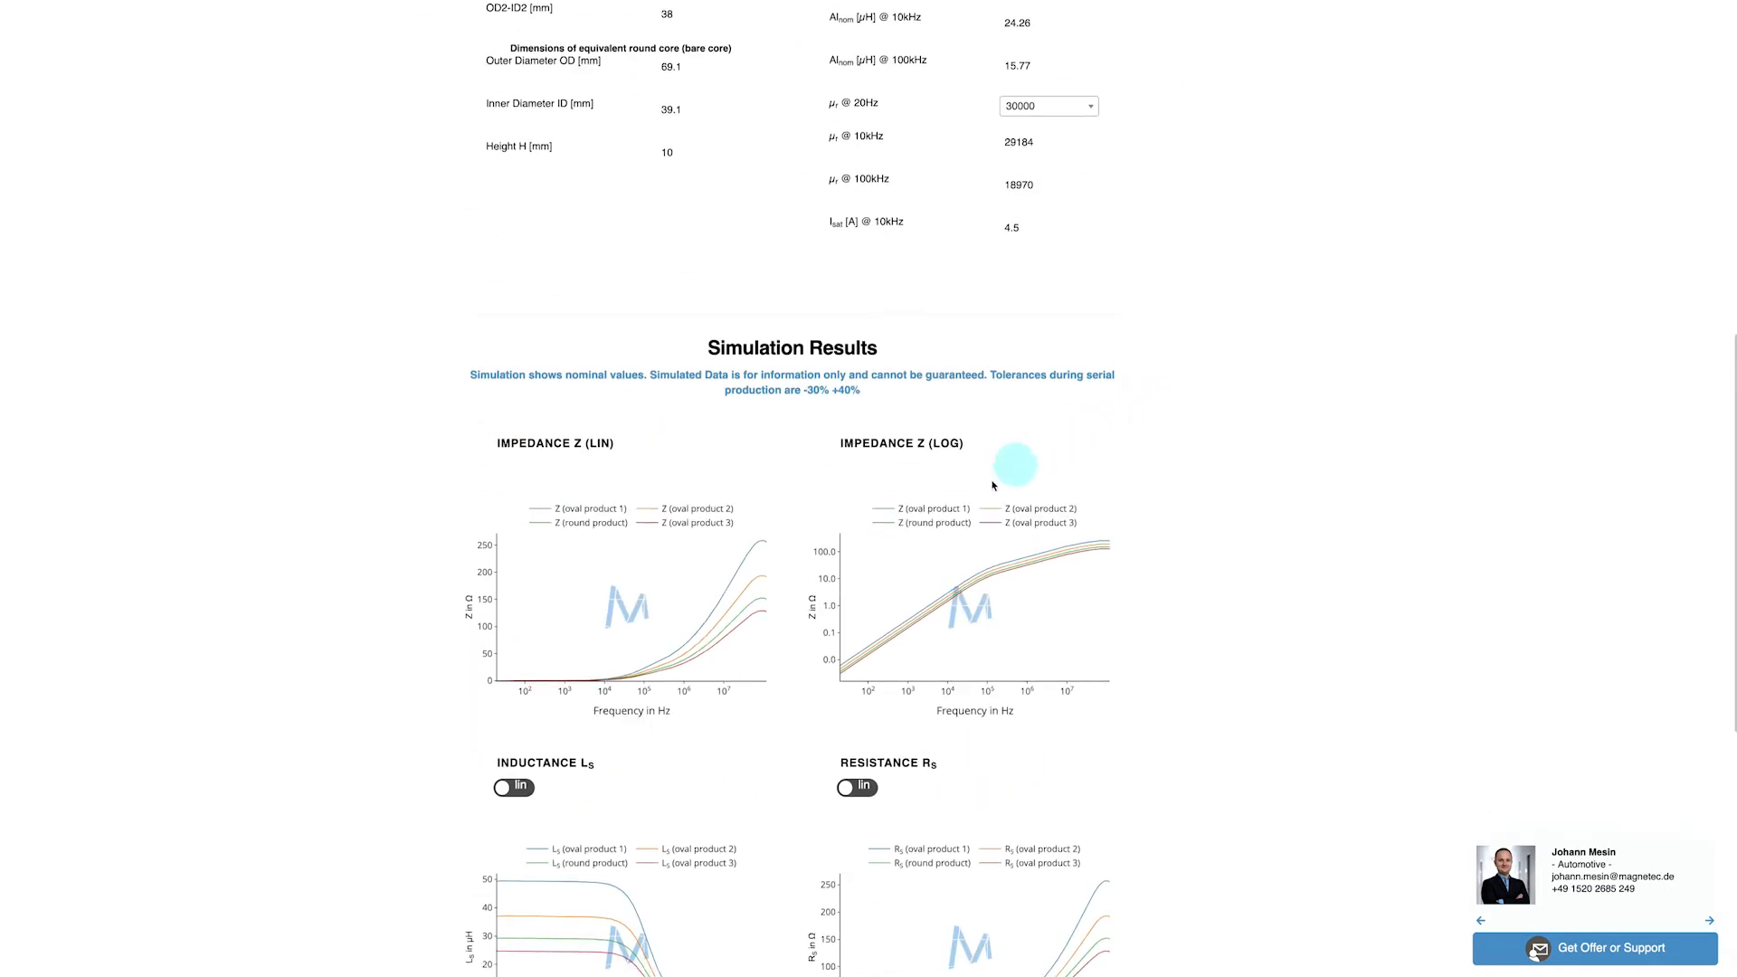
pyautogui.moveTo(749, 604)
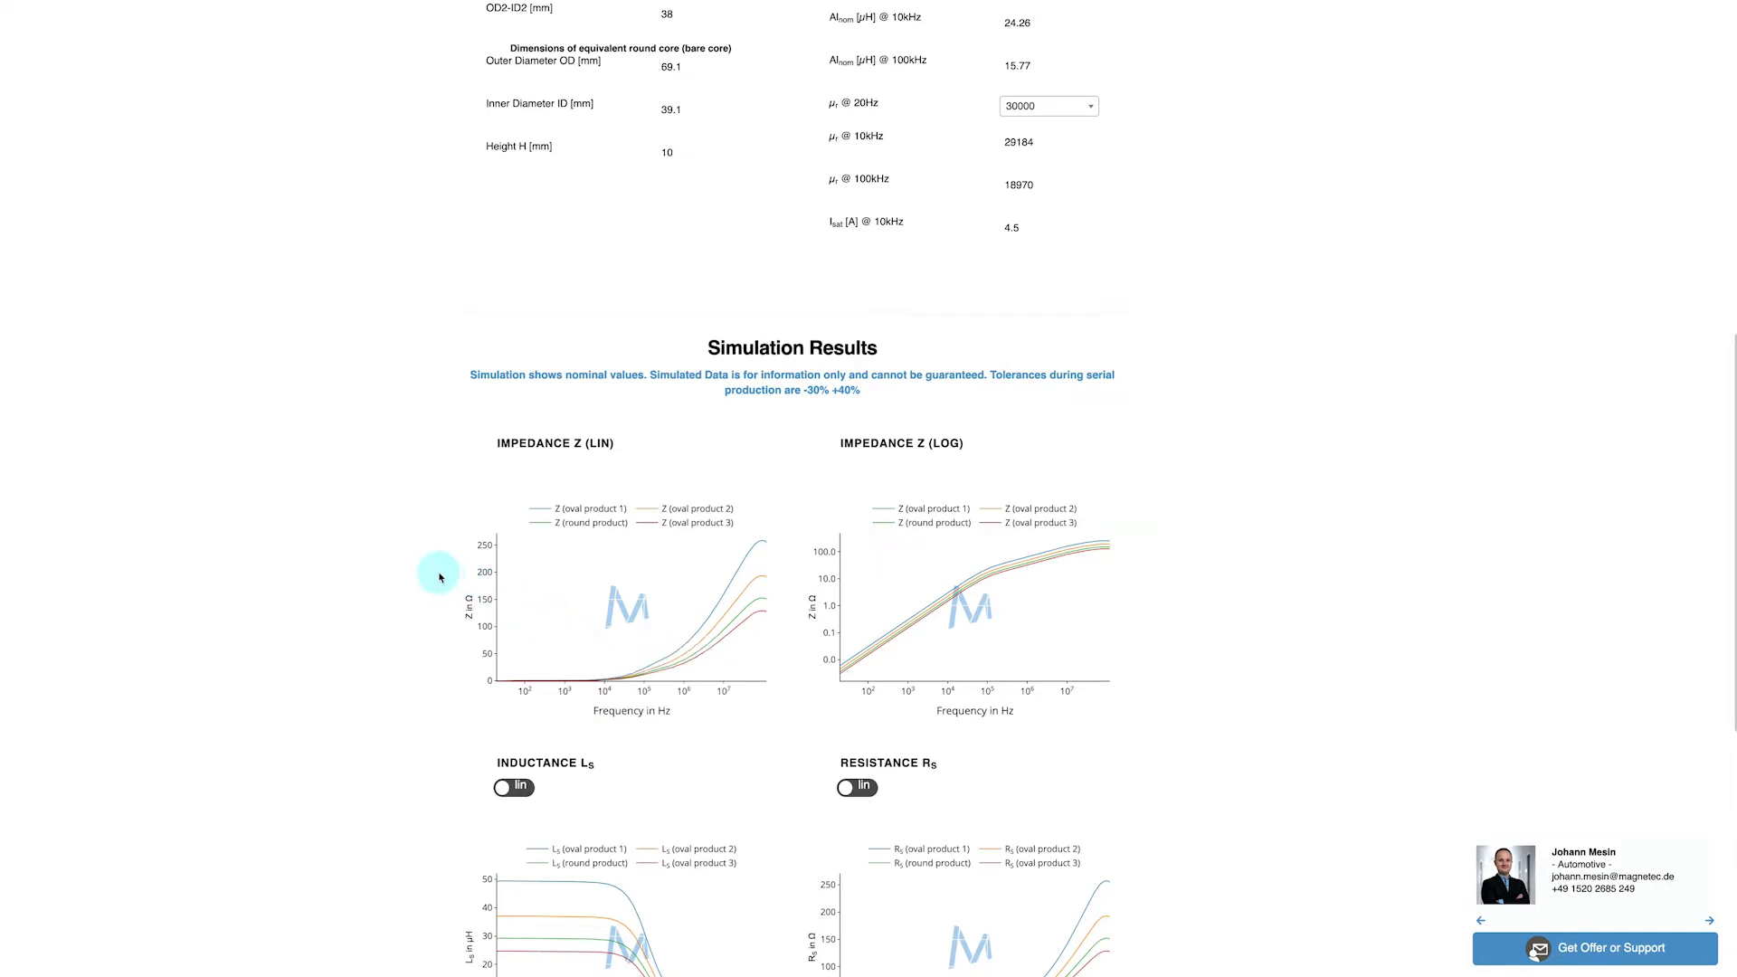
pyautogui.scroll(9, 448, 579)
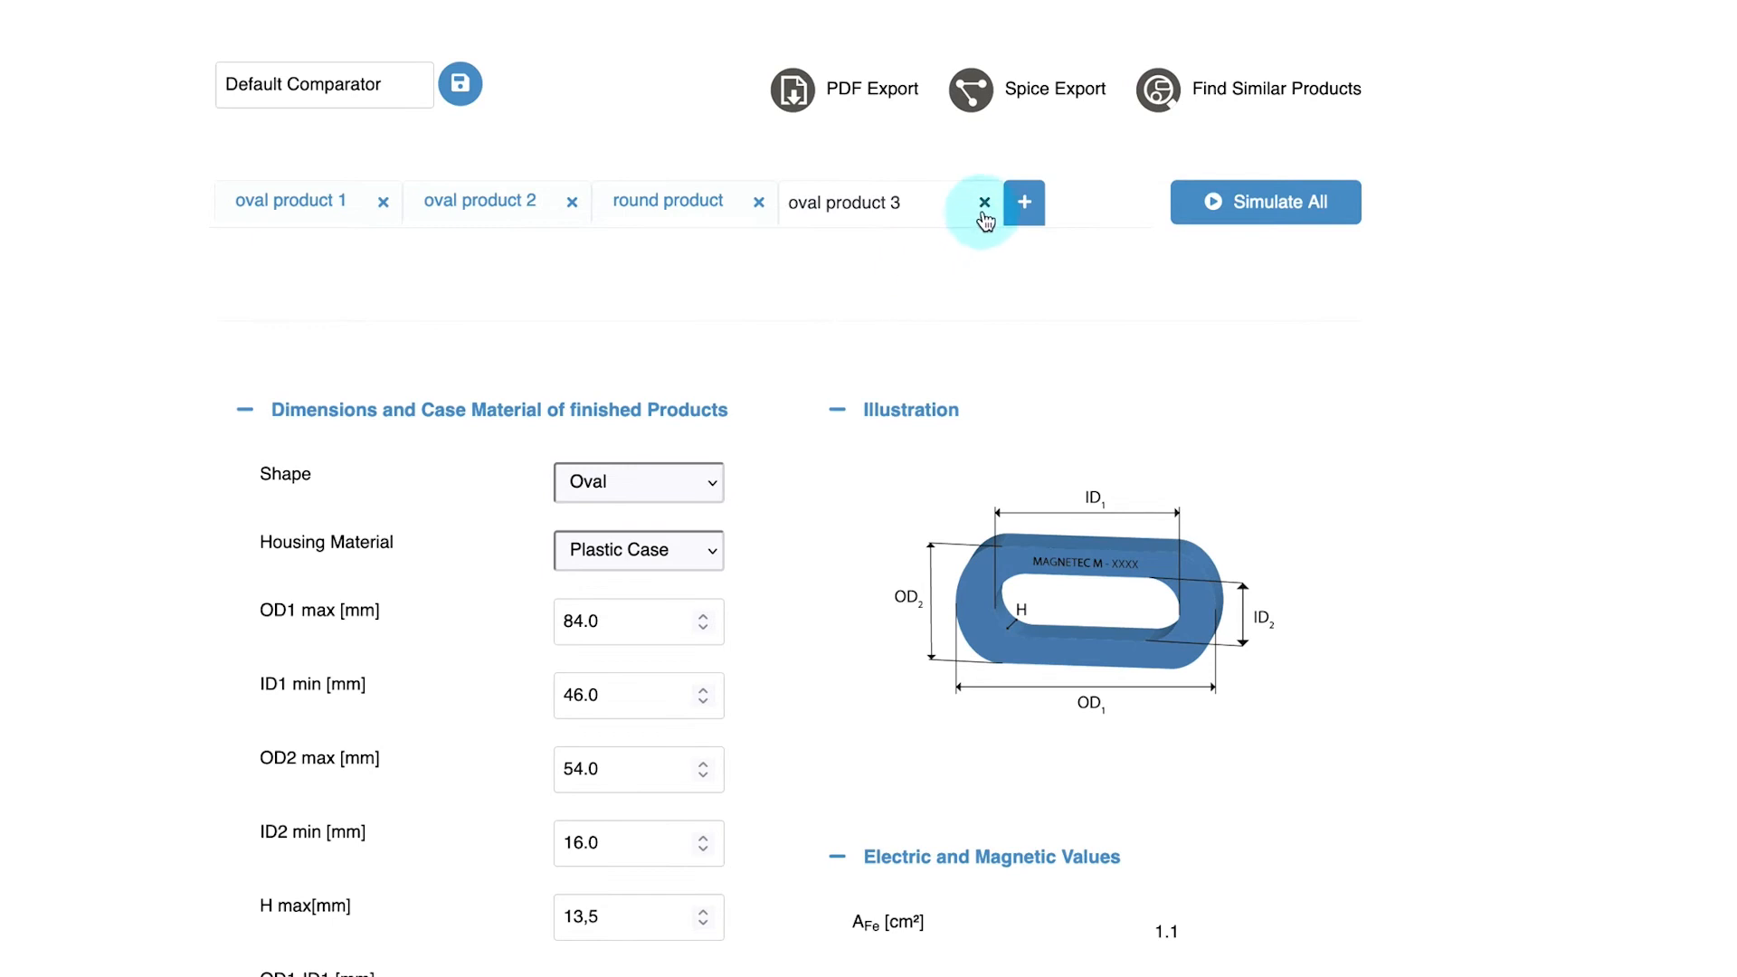
# Try to remove oval product 3 from the comparison
pyautogui.click(986, 203)
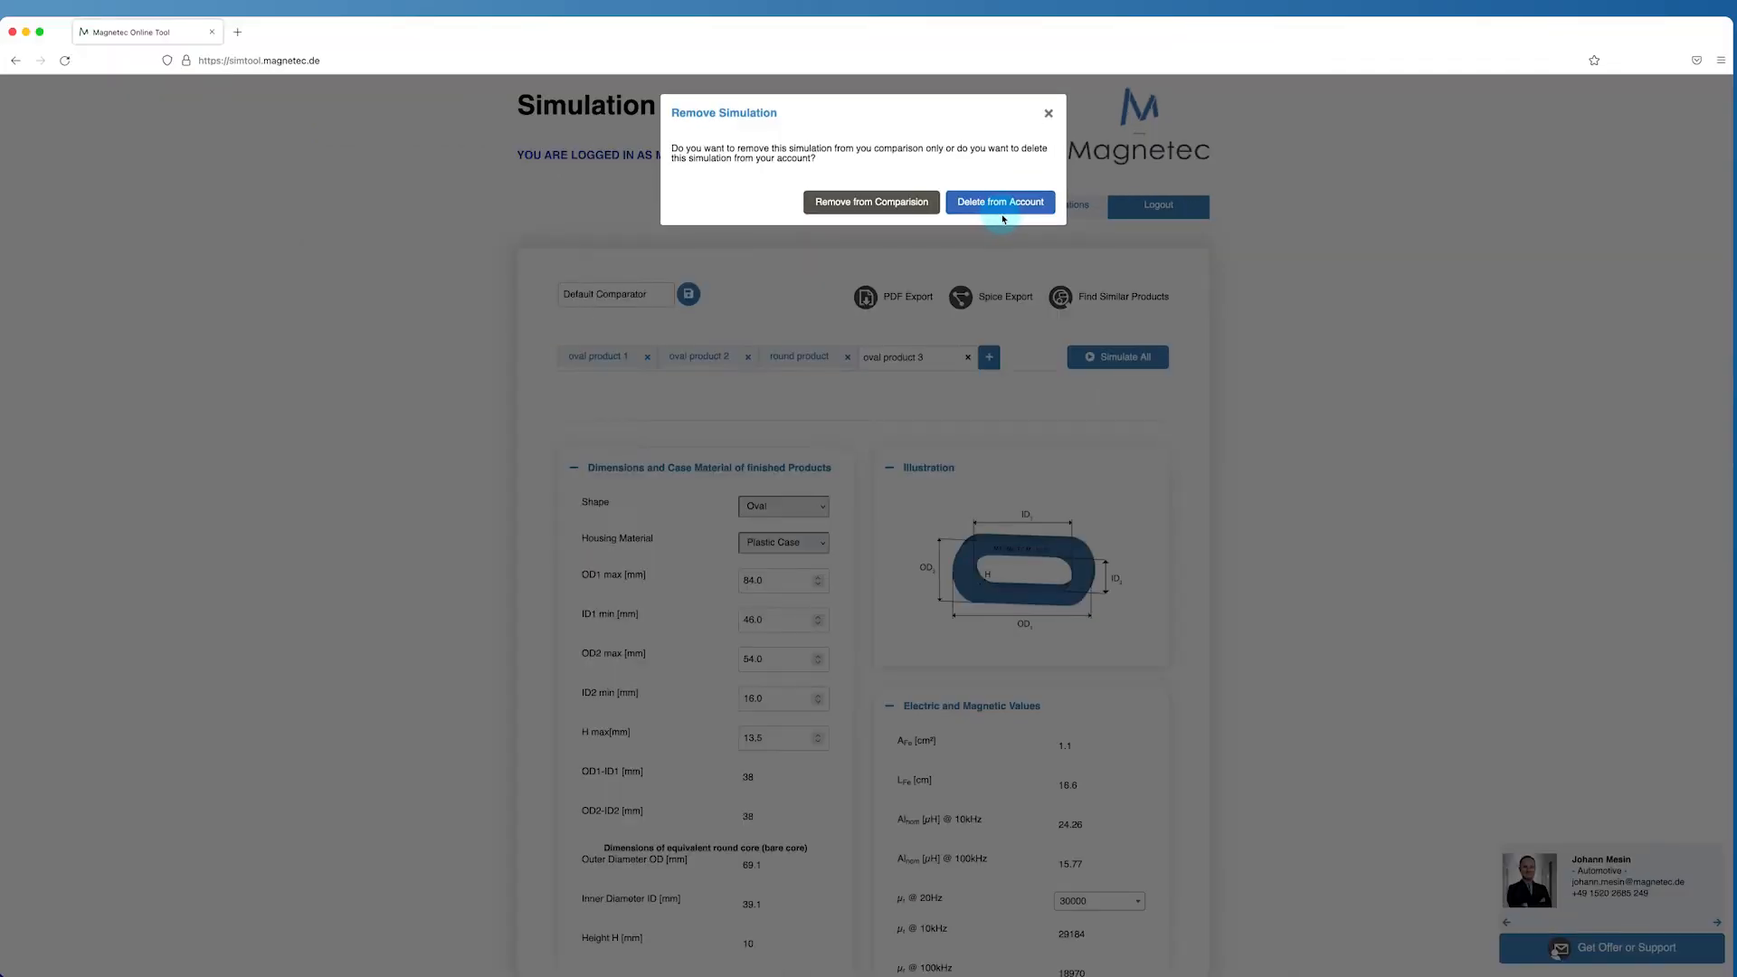
pyautogui.click(1058, 262)
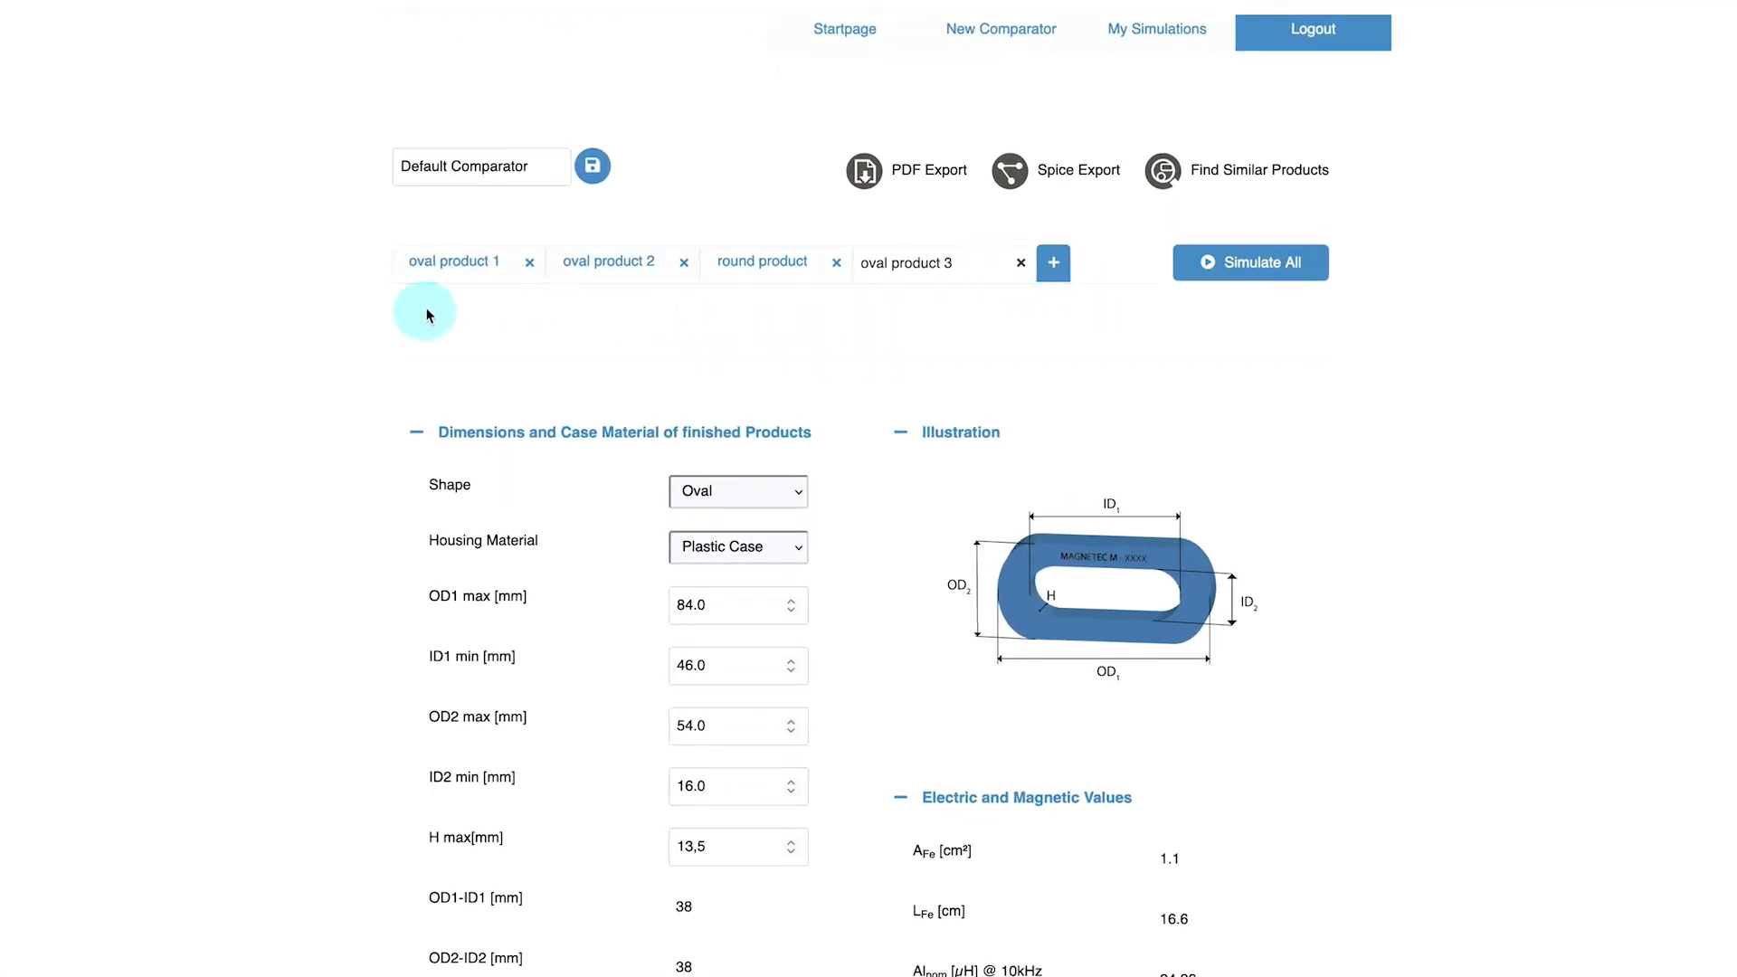
# Rename the comparator as Comparator 1 and save it
pyautogui.moveTo(567, 165); pyautogui.dragTo(368, 166)
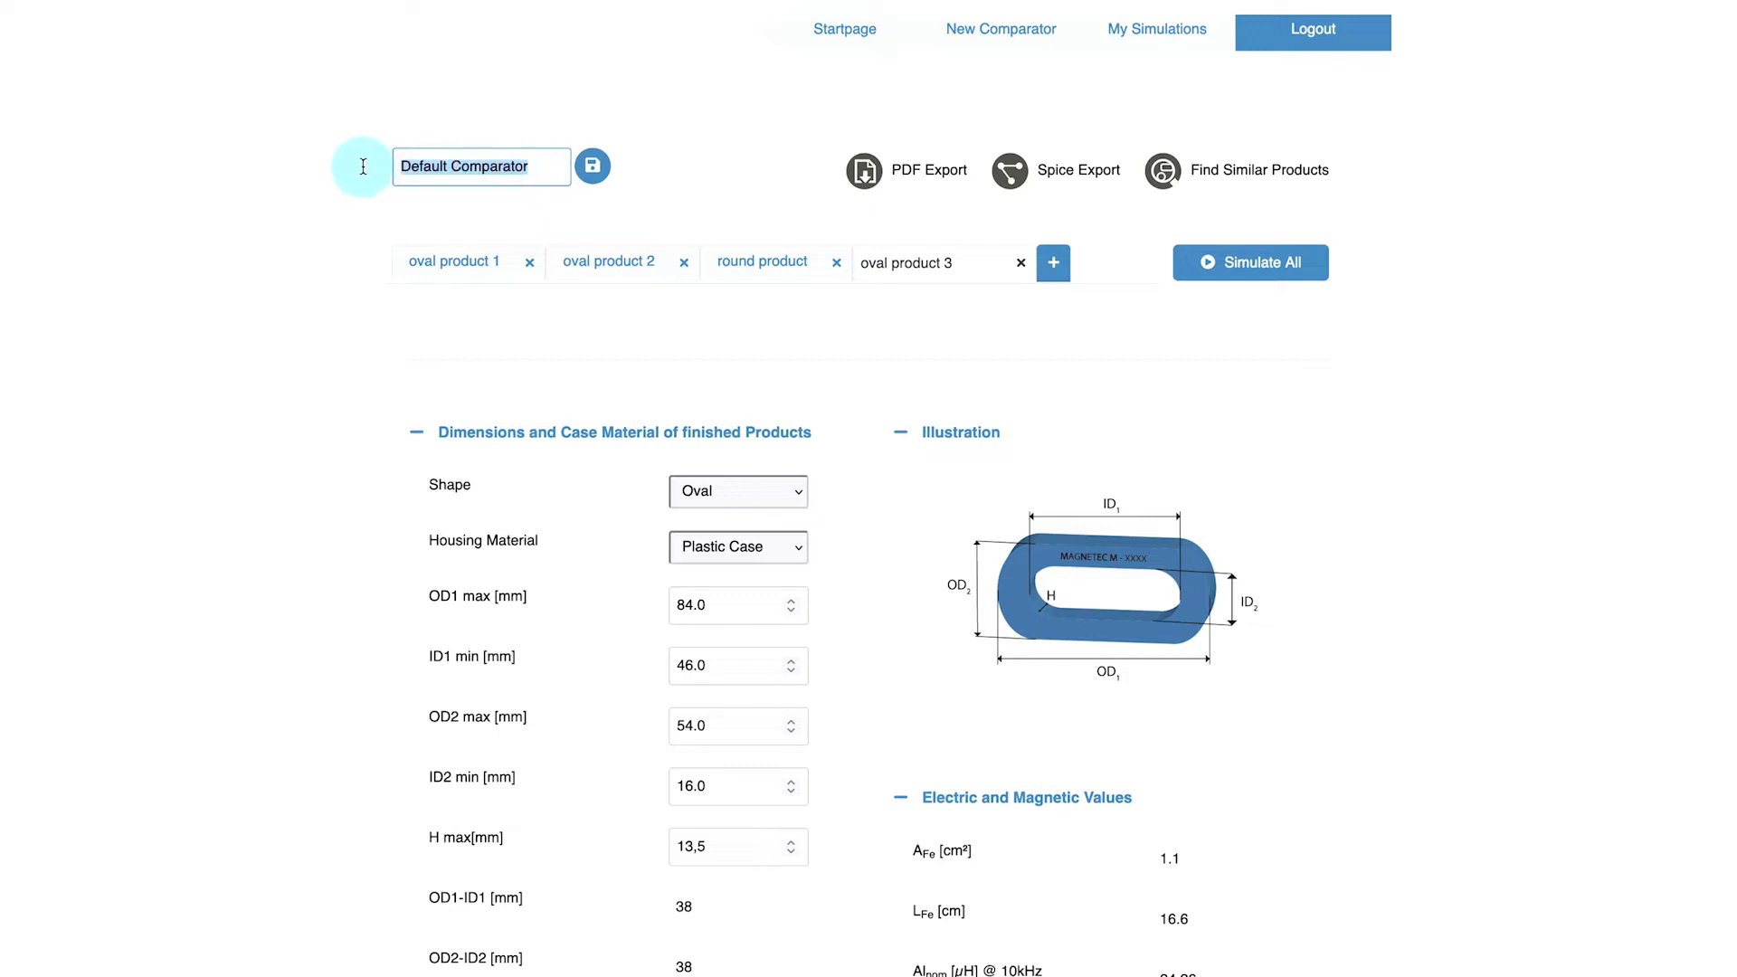
pyautogui.write('Comparator 1')
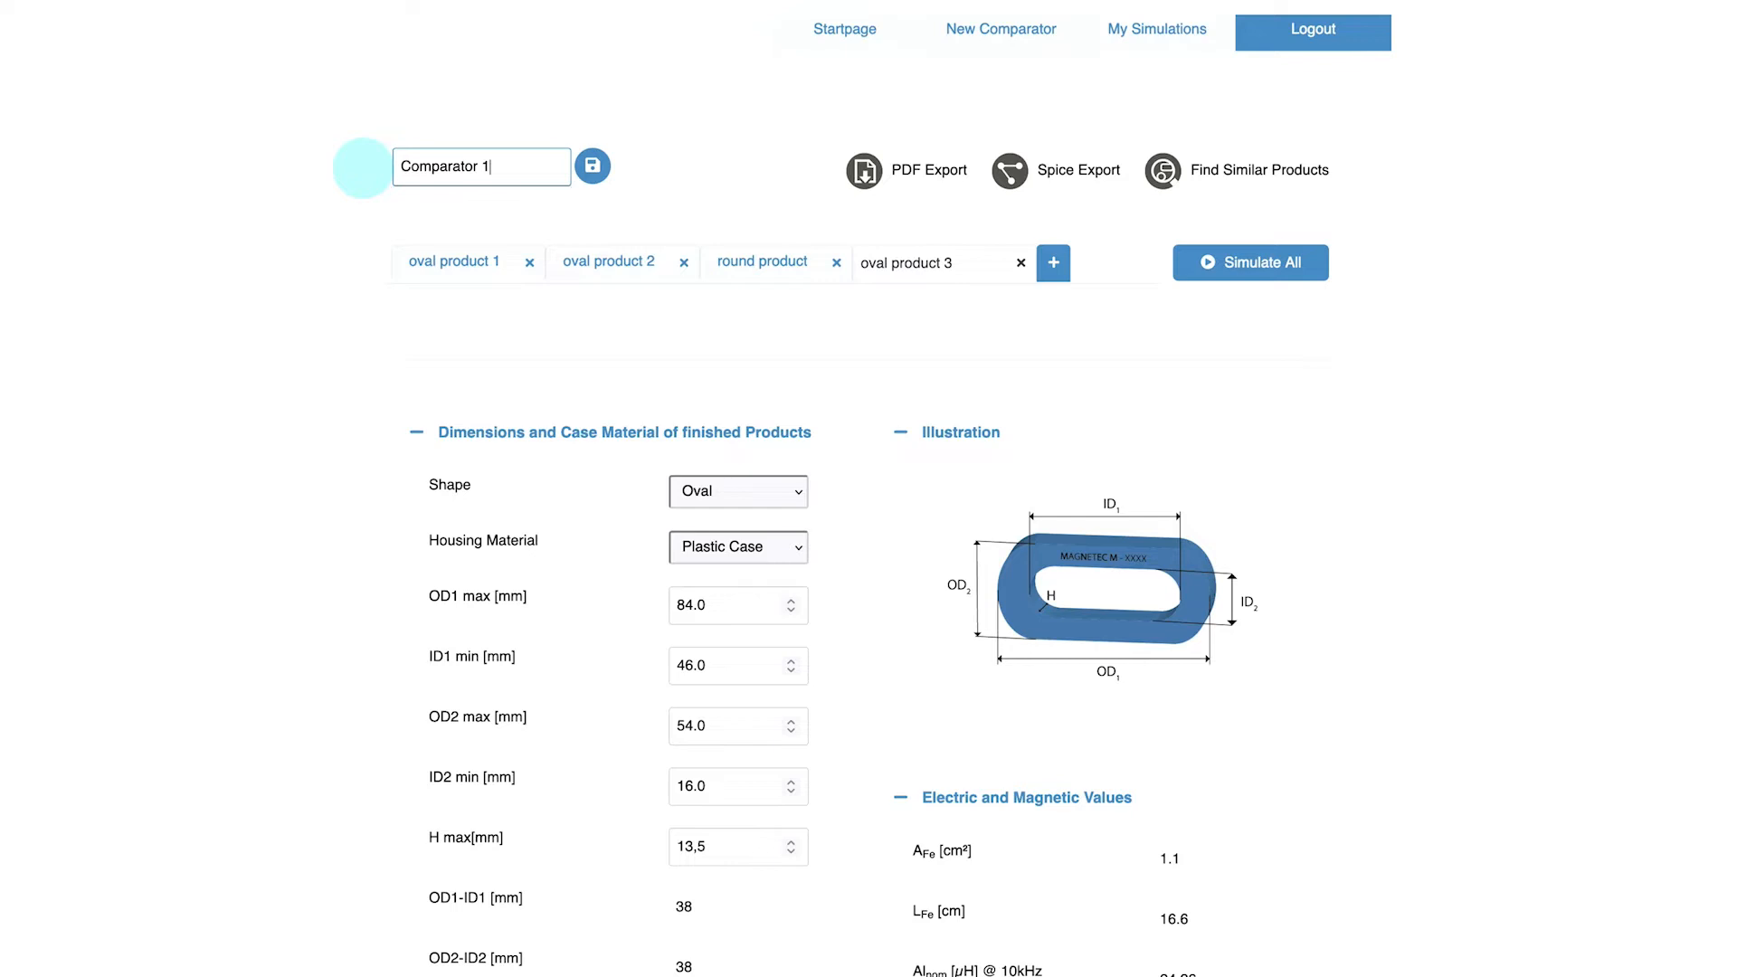
pyautogui.click(589, 175)
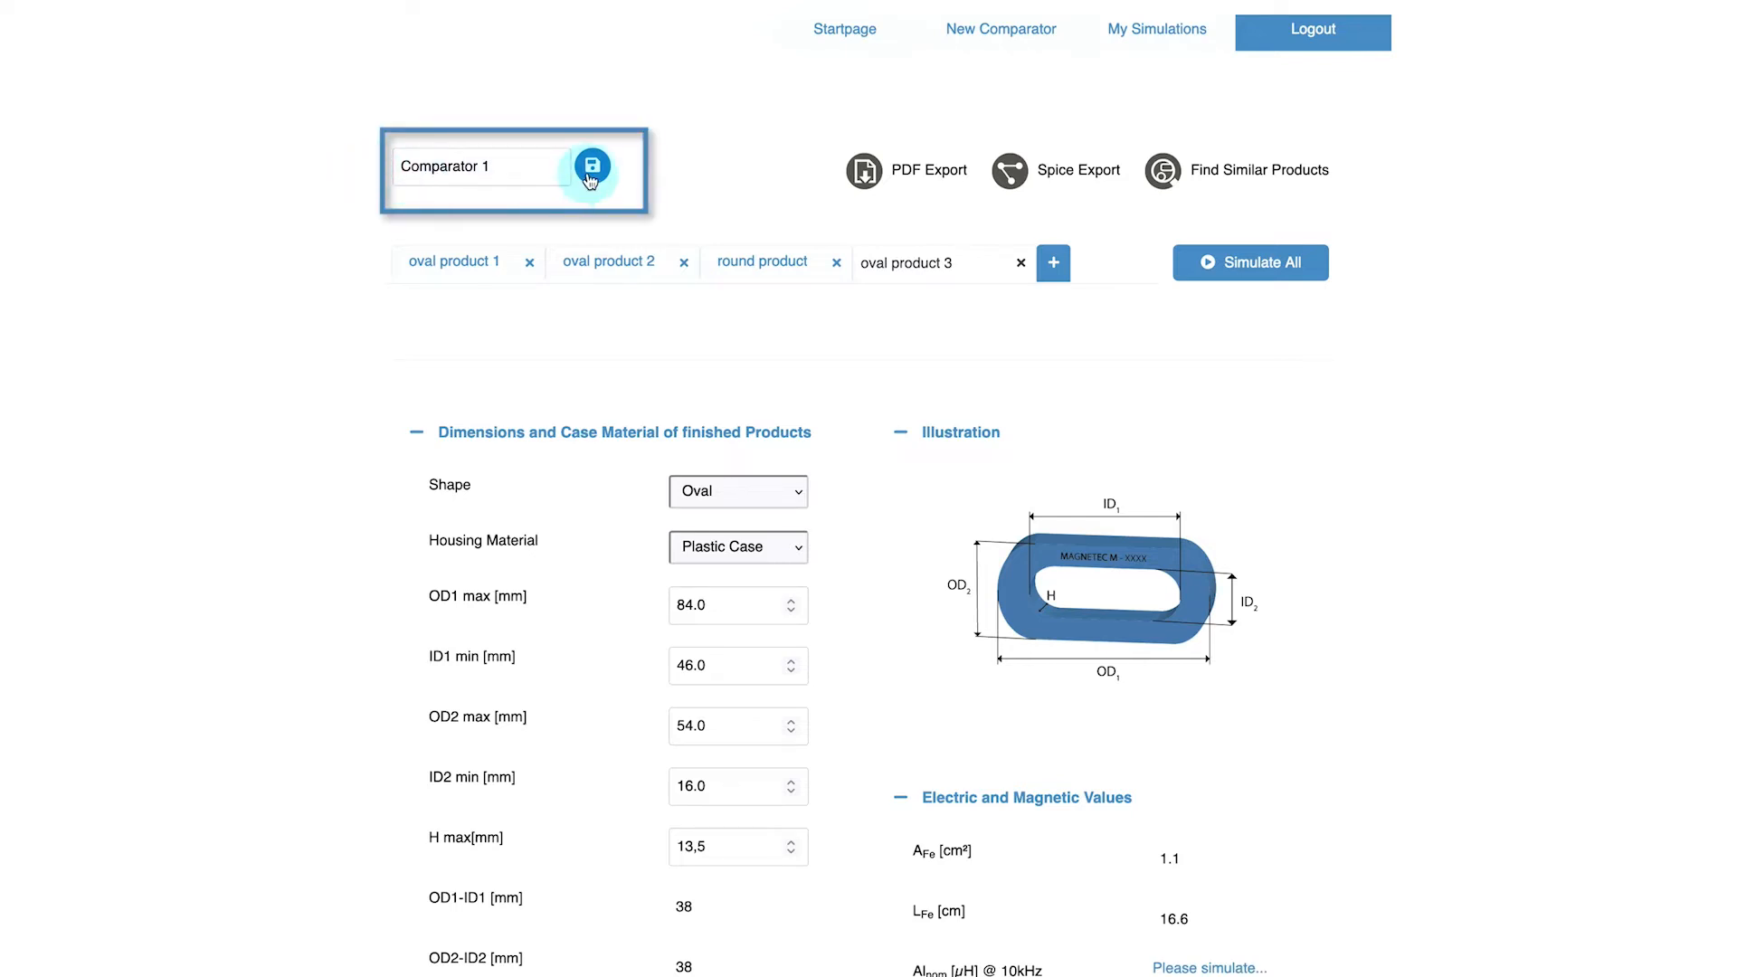
# Create a new comparator and save it under the name Comparator 2
pyautogui.click(1151, 76)
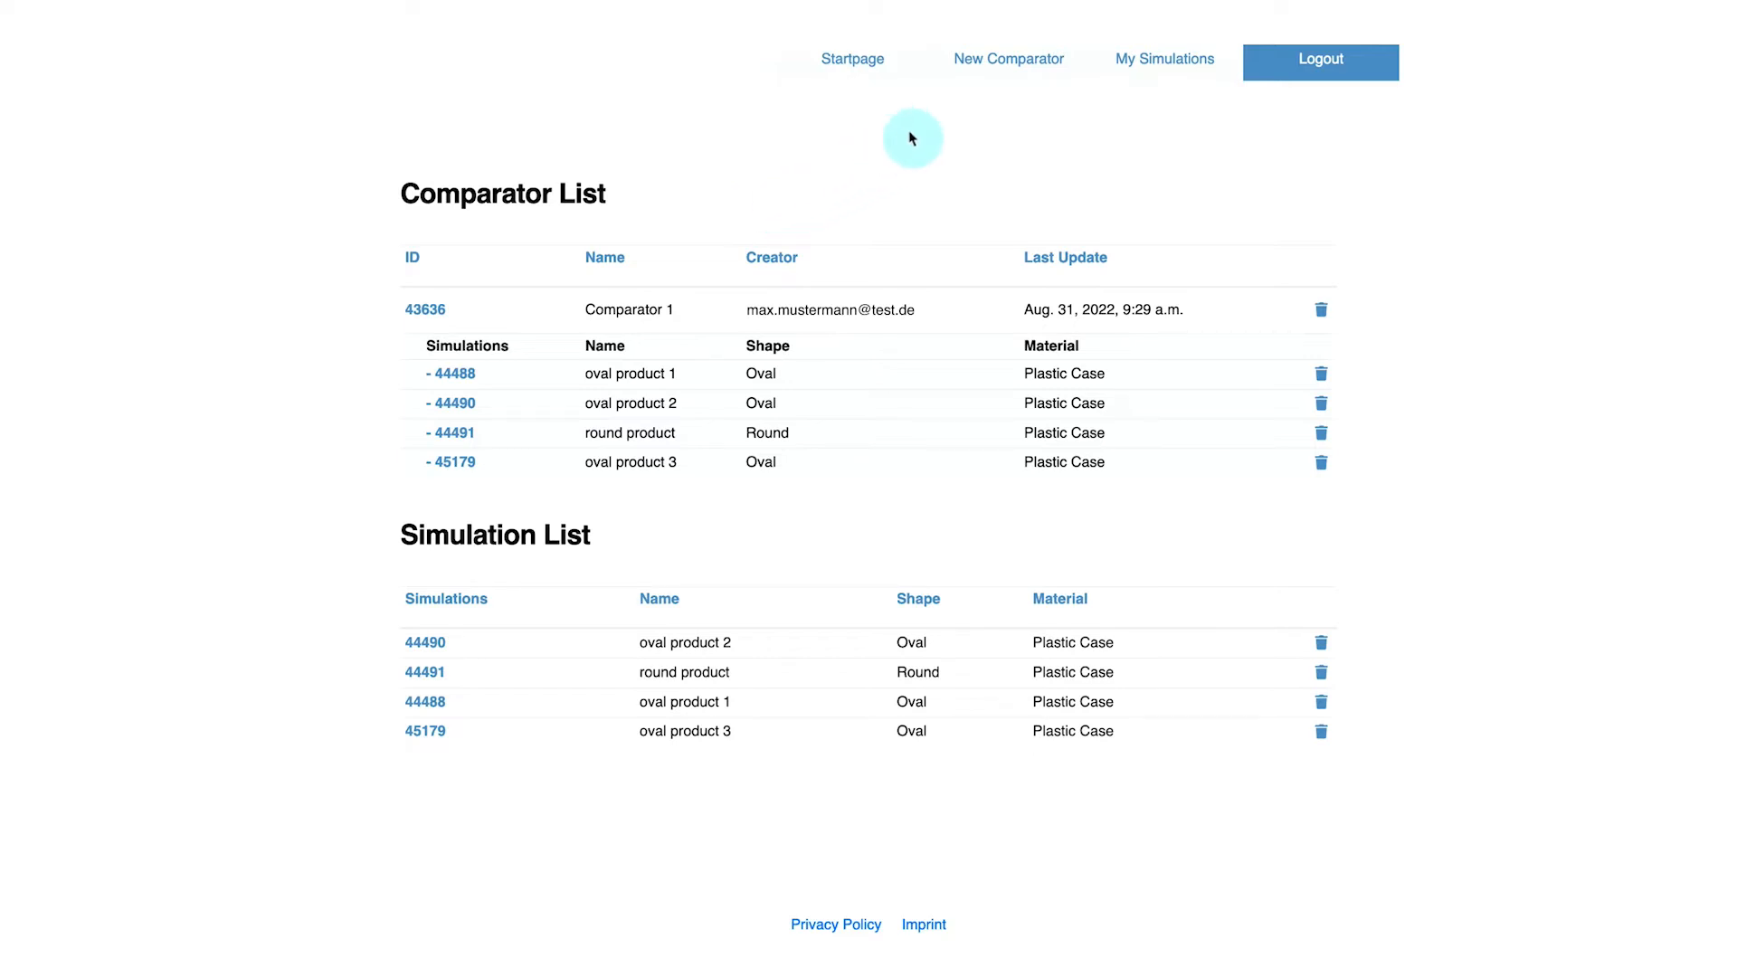
pyautogui.click(1010, 86)
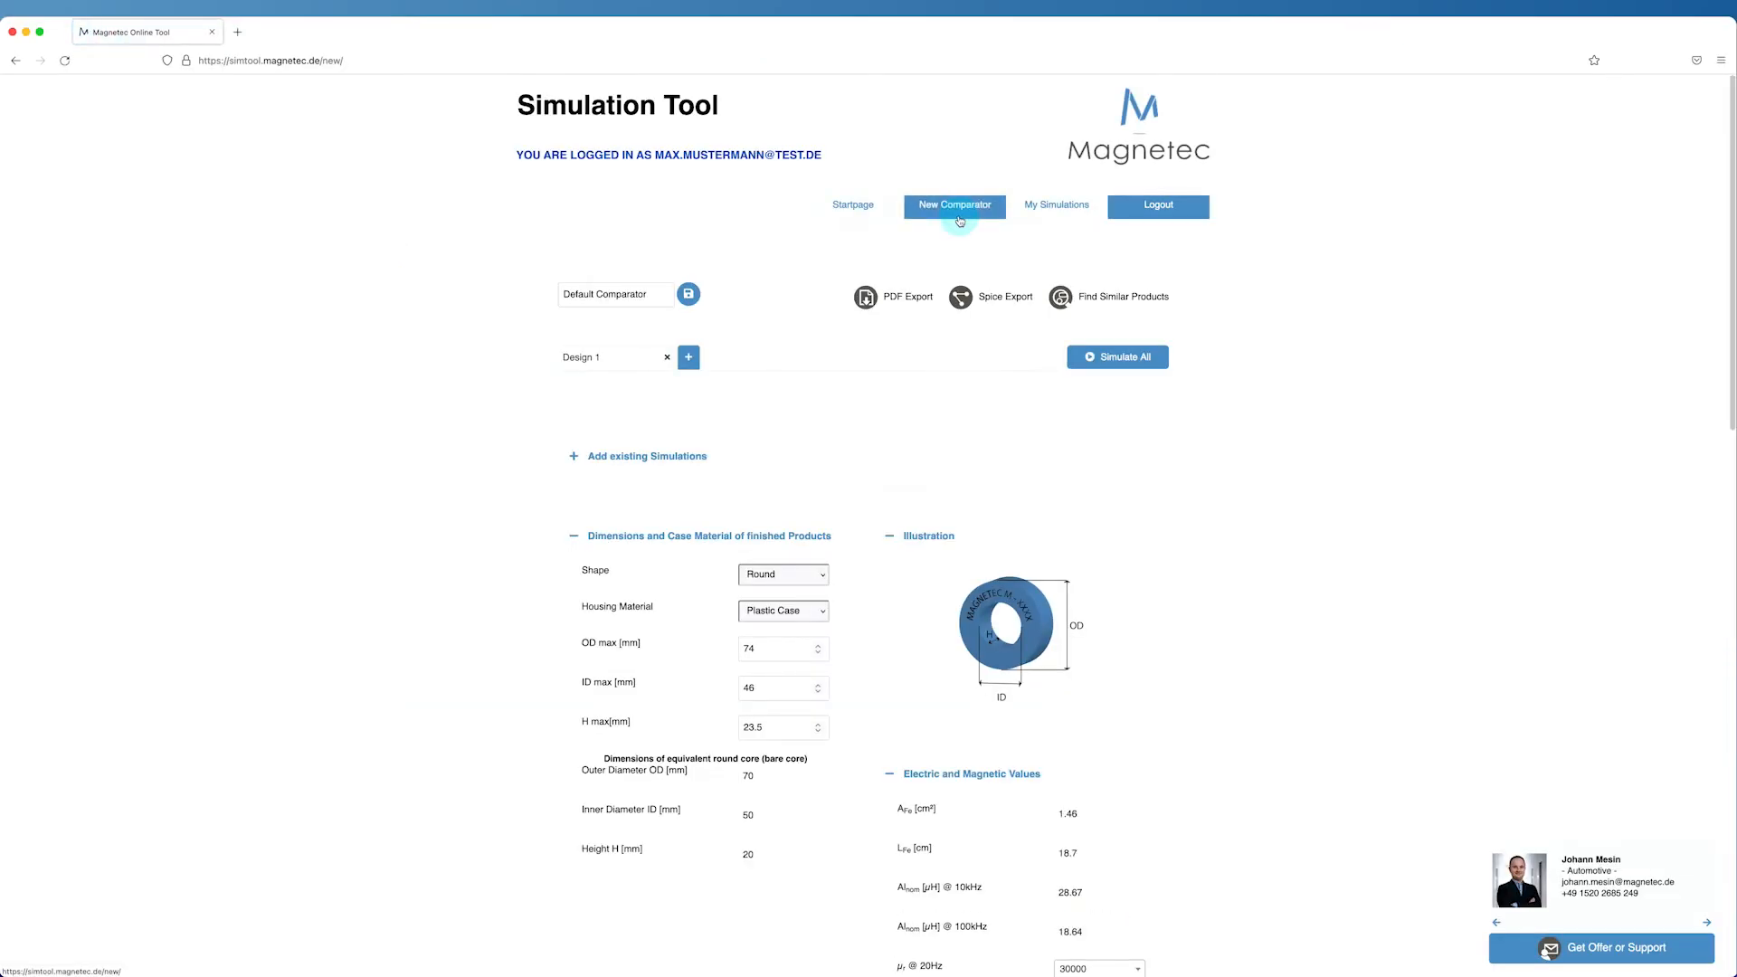
pyautogui.moveTo(655, 295); pyautogui.dragTo(542, 300)
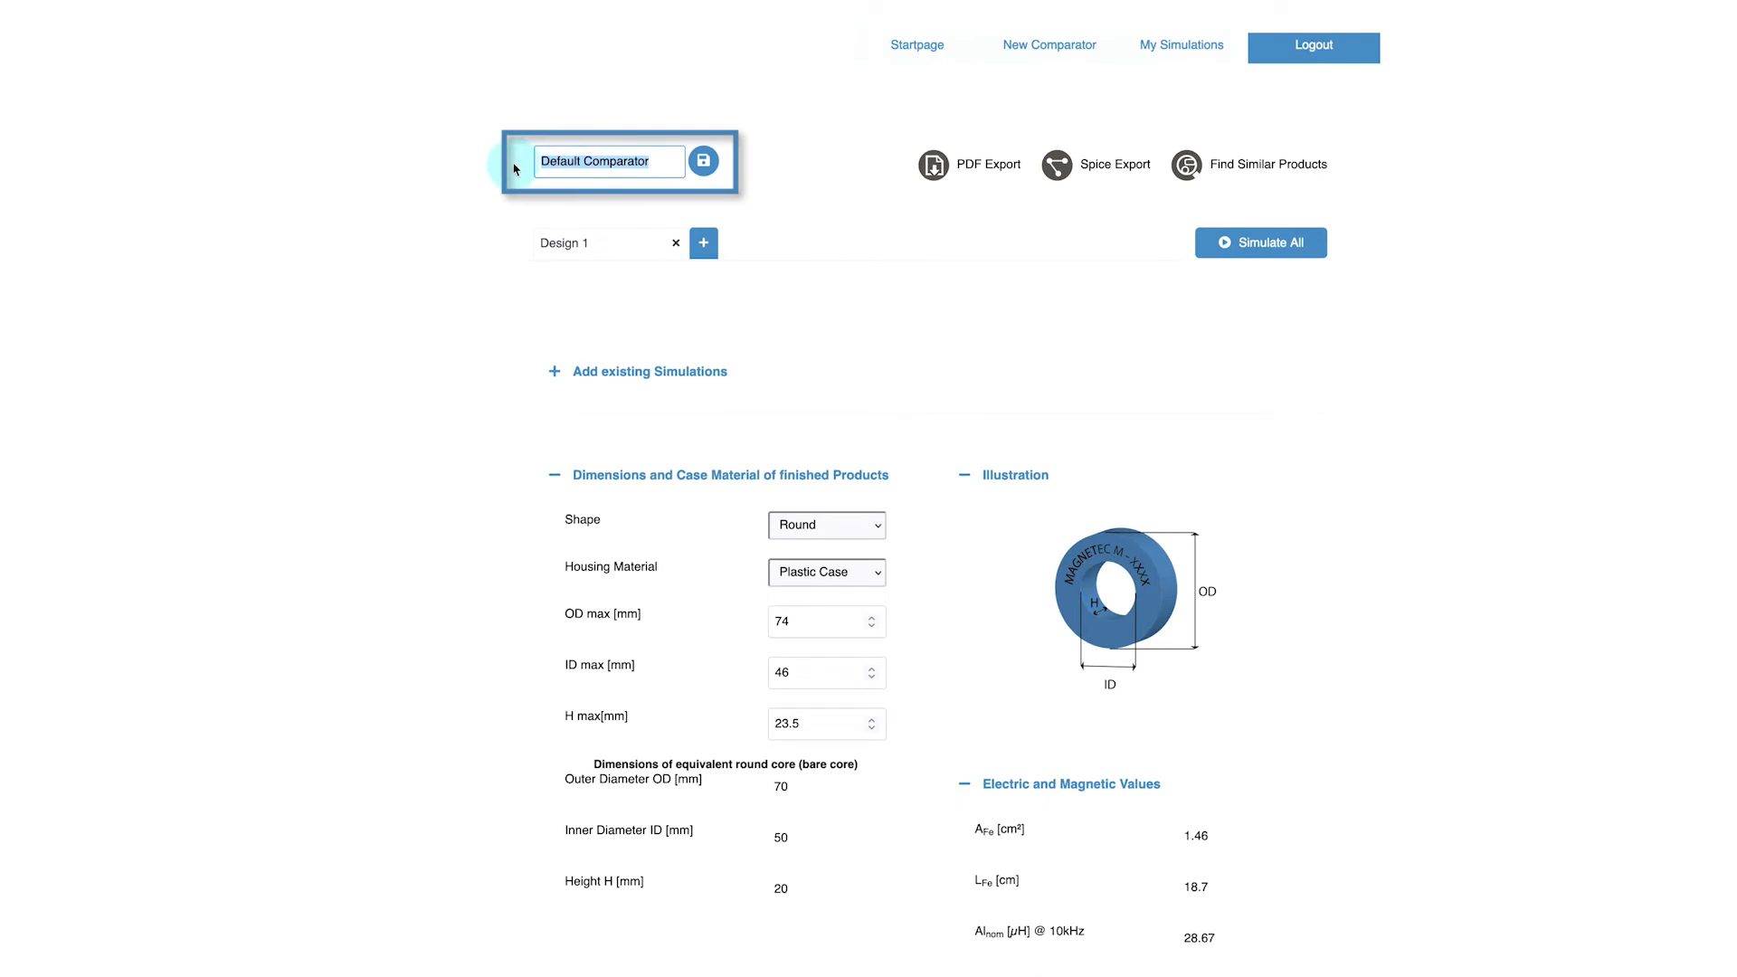
pyautogui.write('Comparator 2')
pyautogui.click(703, 161)
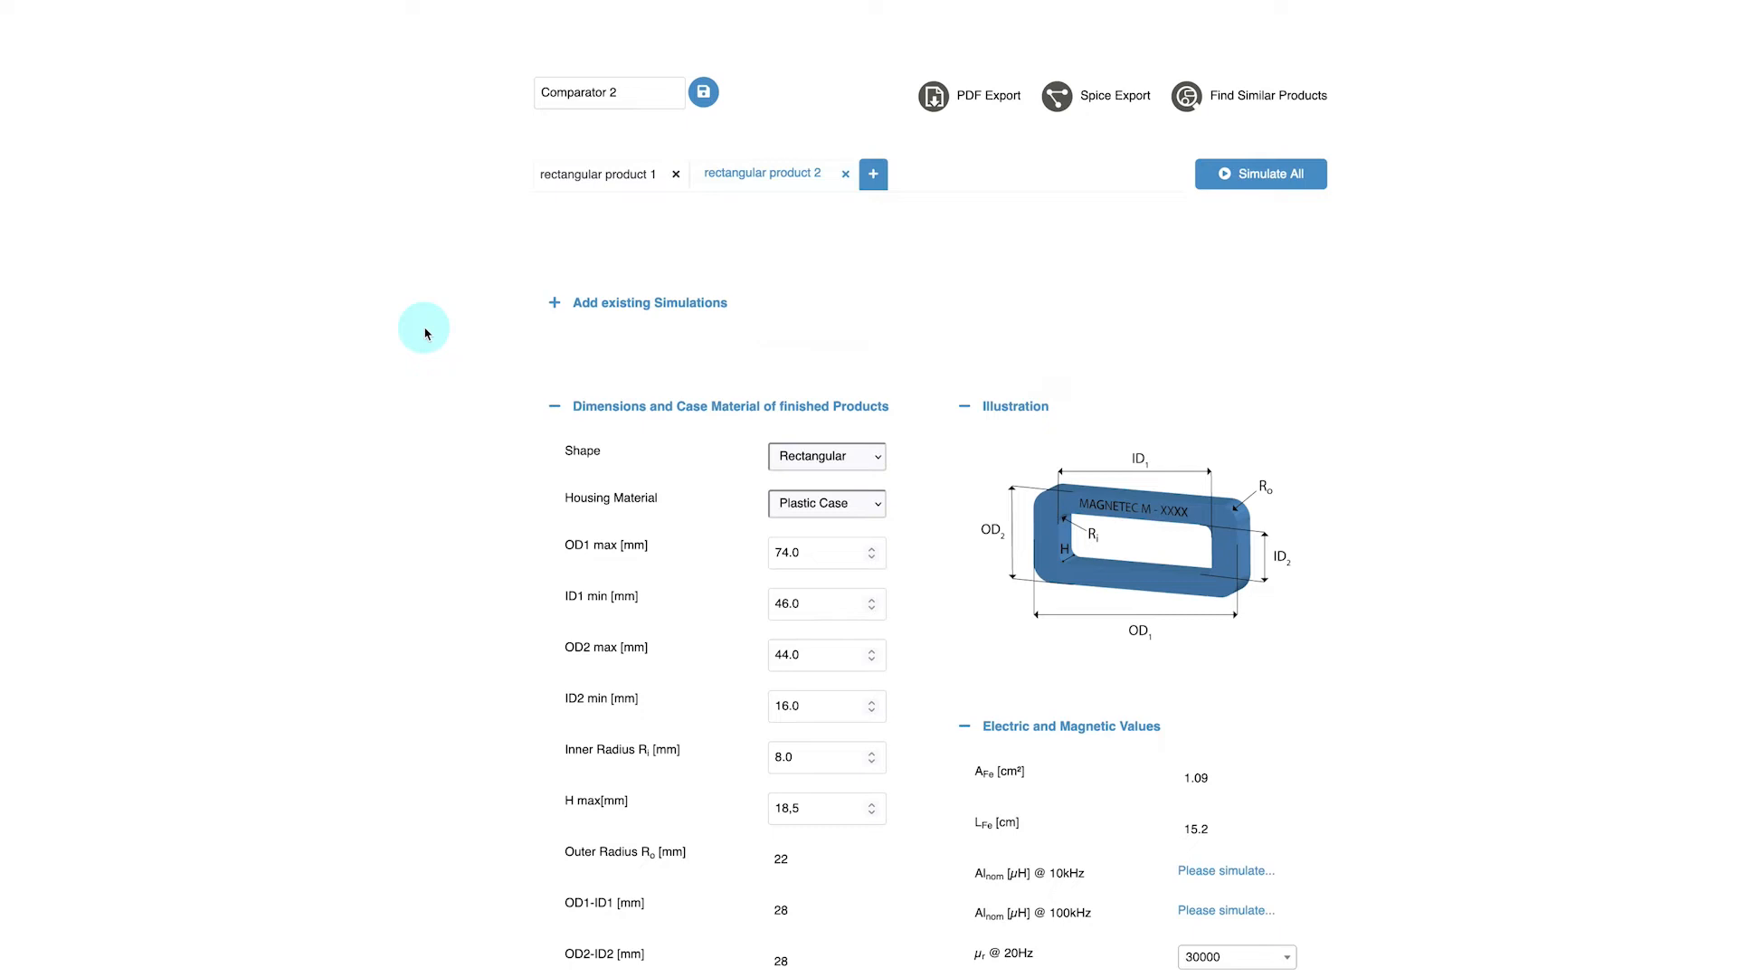
# Add the existing oval product 3 simulation to Comparator 2 and save the comparator
pyautogui.click(554, 306)
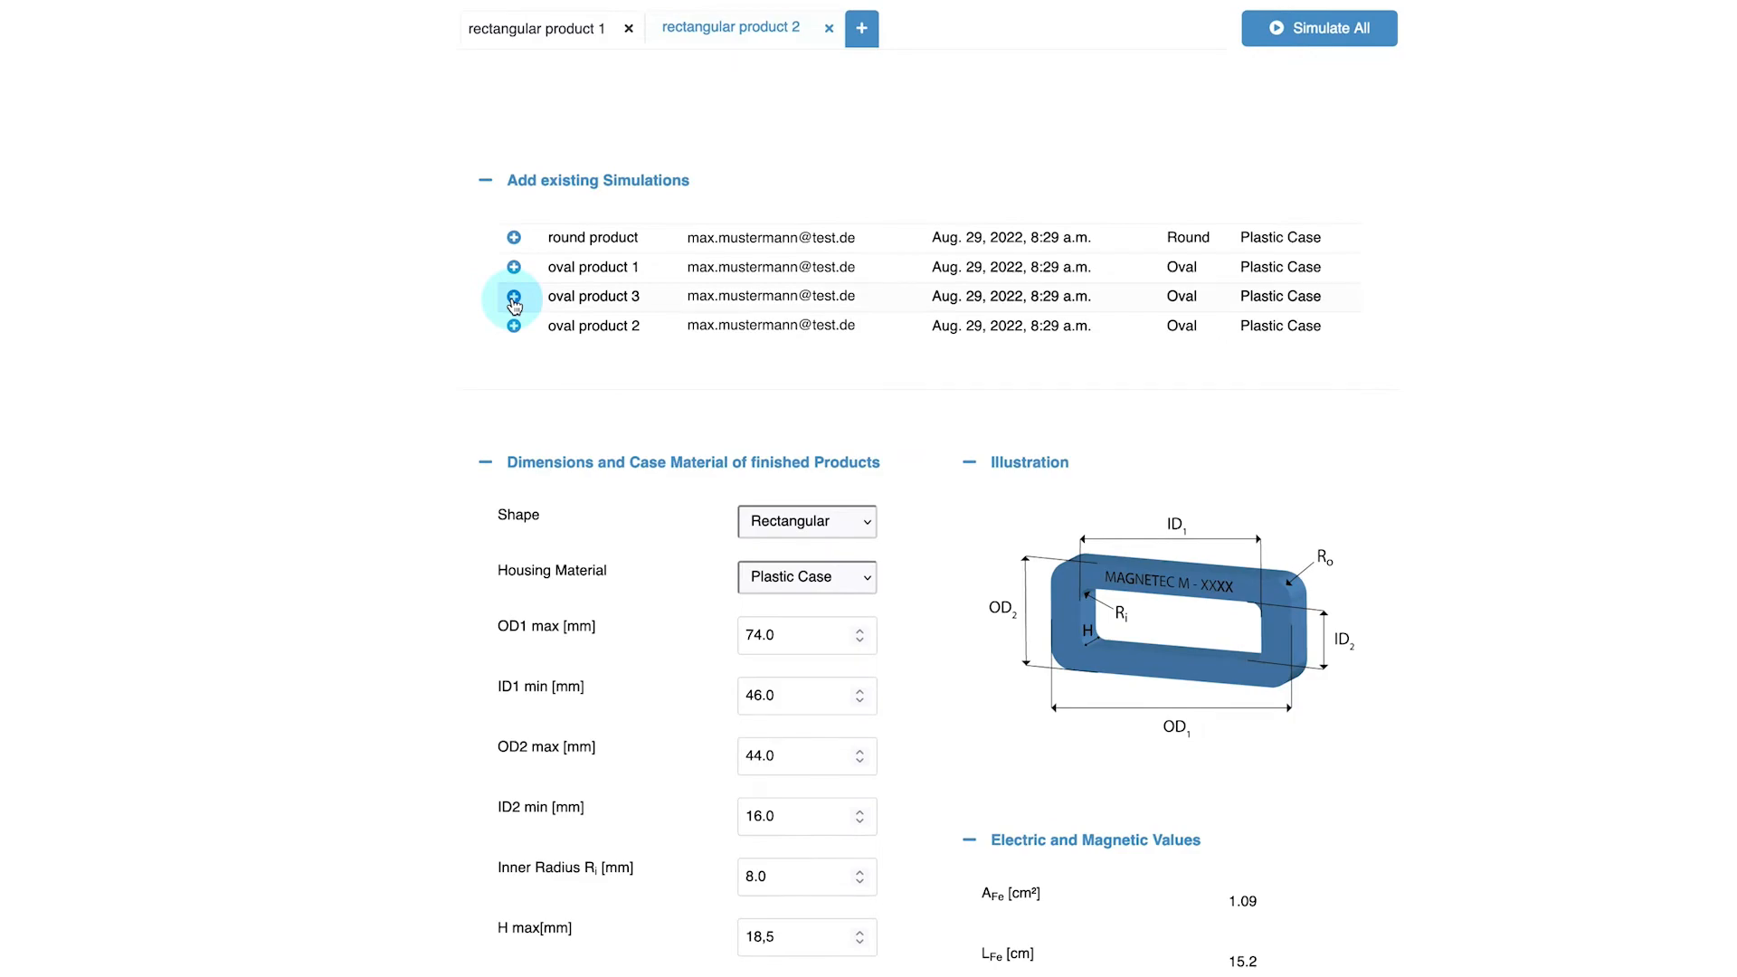
pyautogui.click(513, 297)
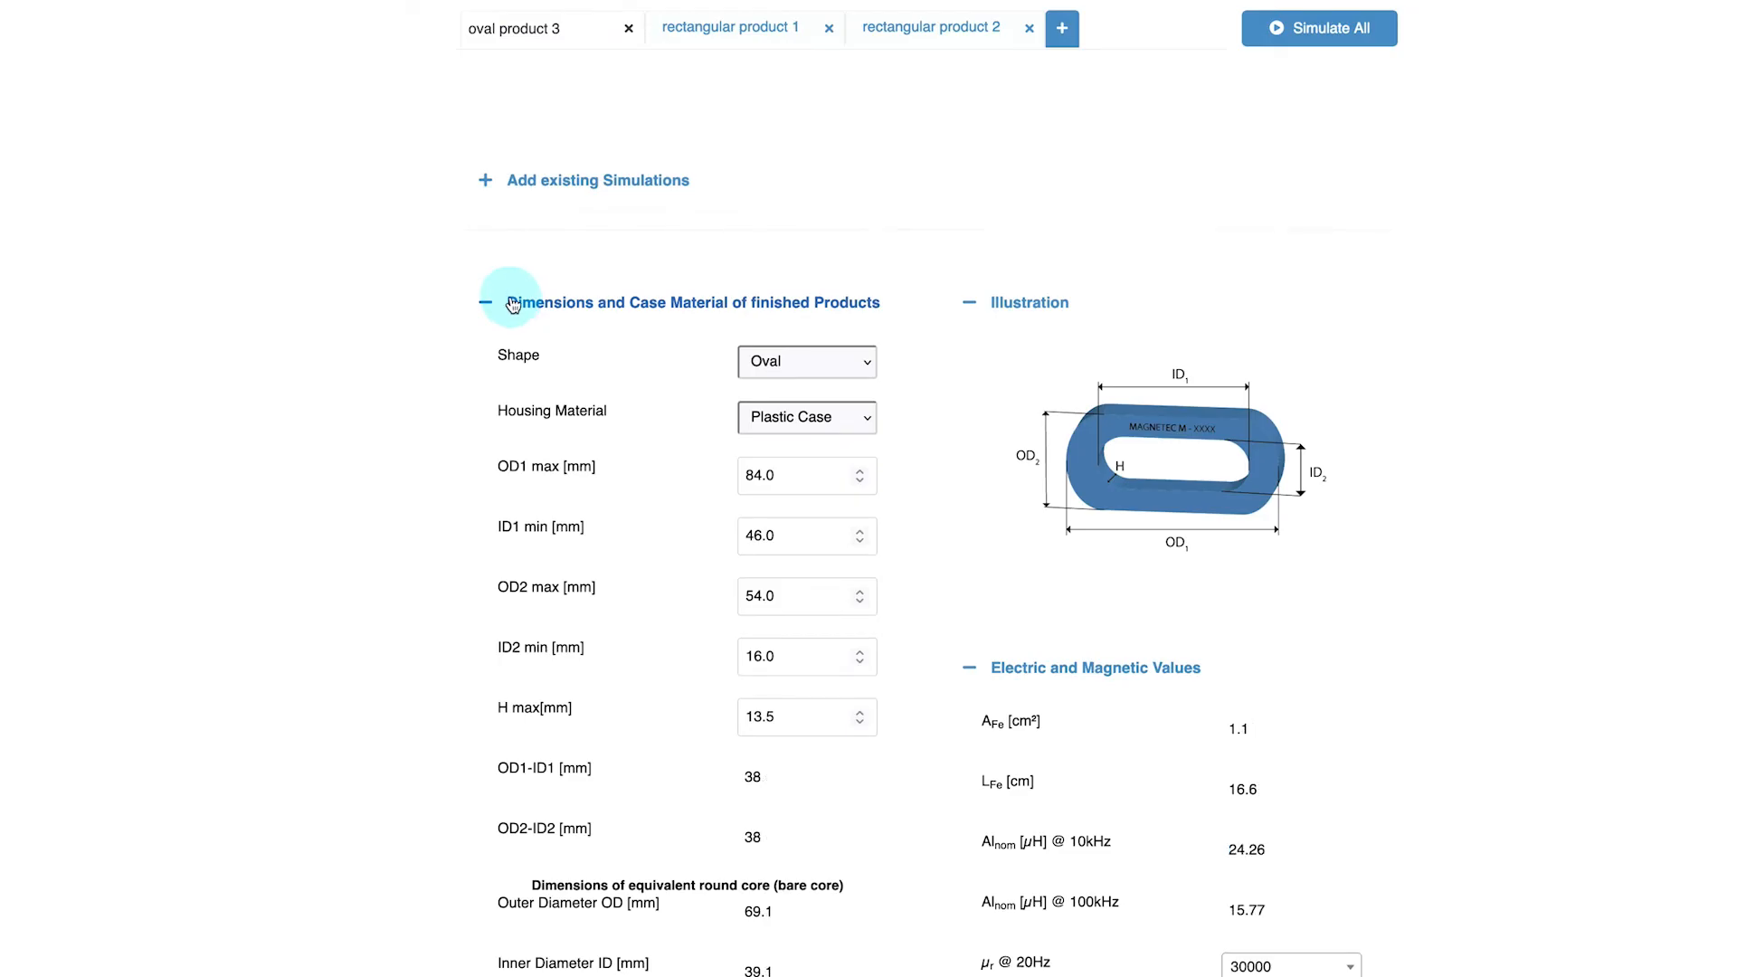
pyautogui.click(486, 186)
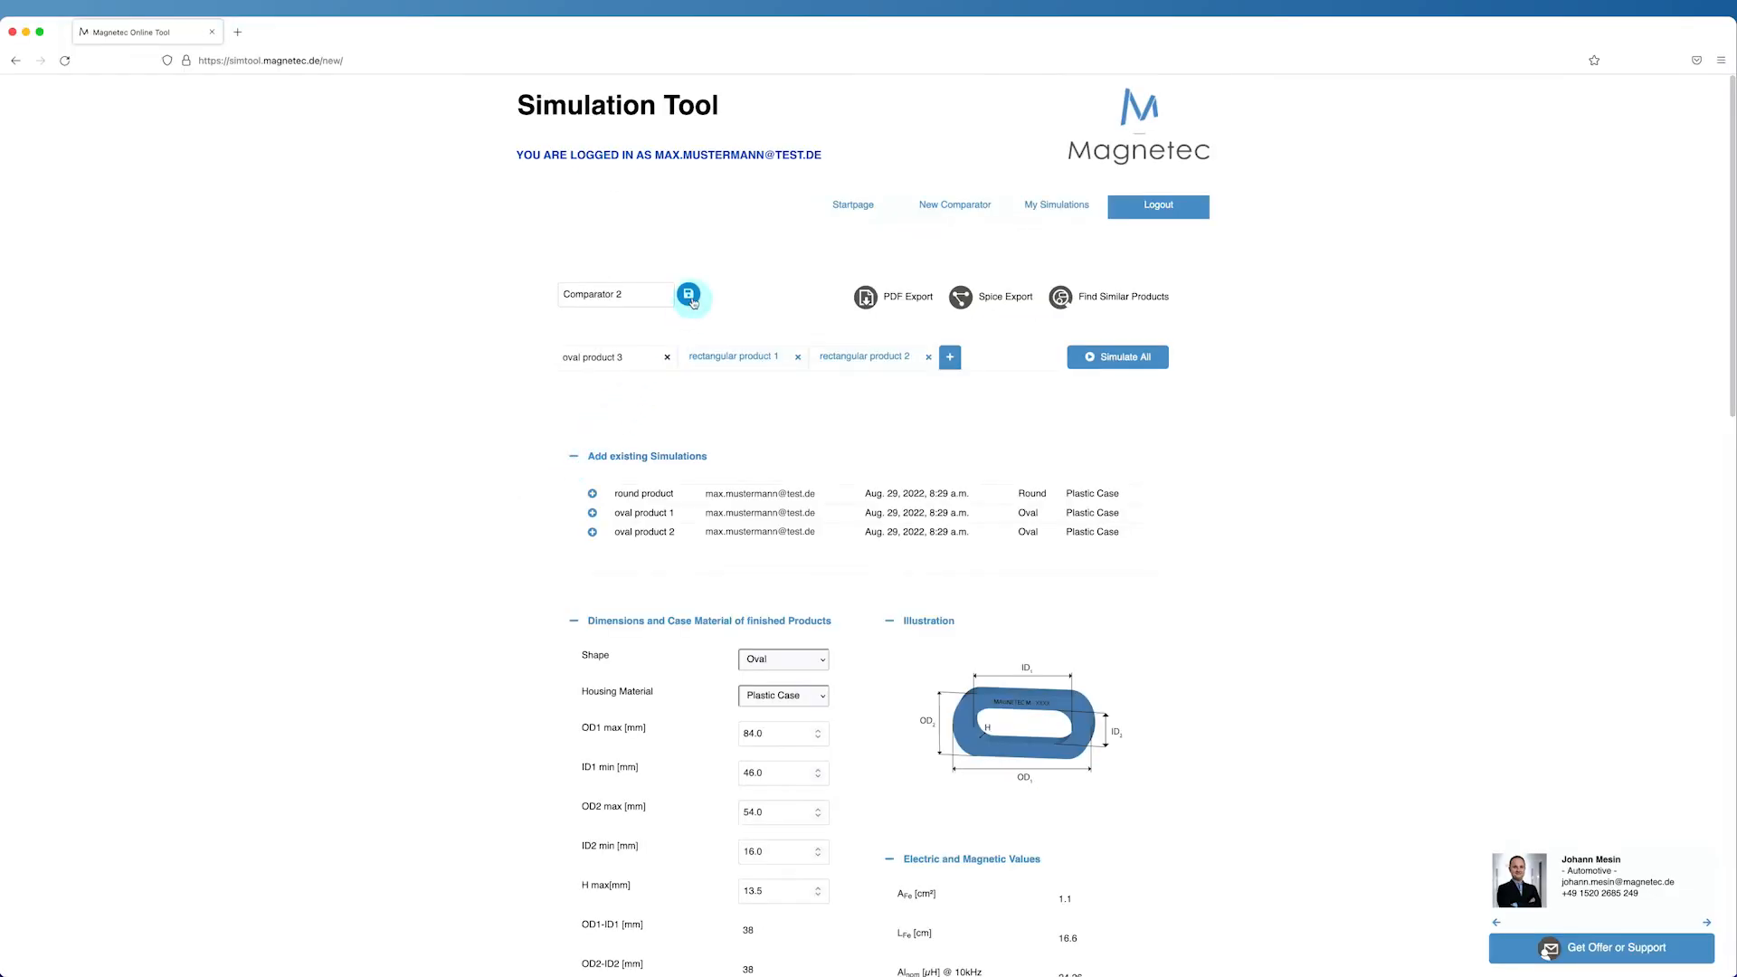
pyautogui.click(688, 295)
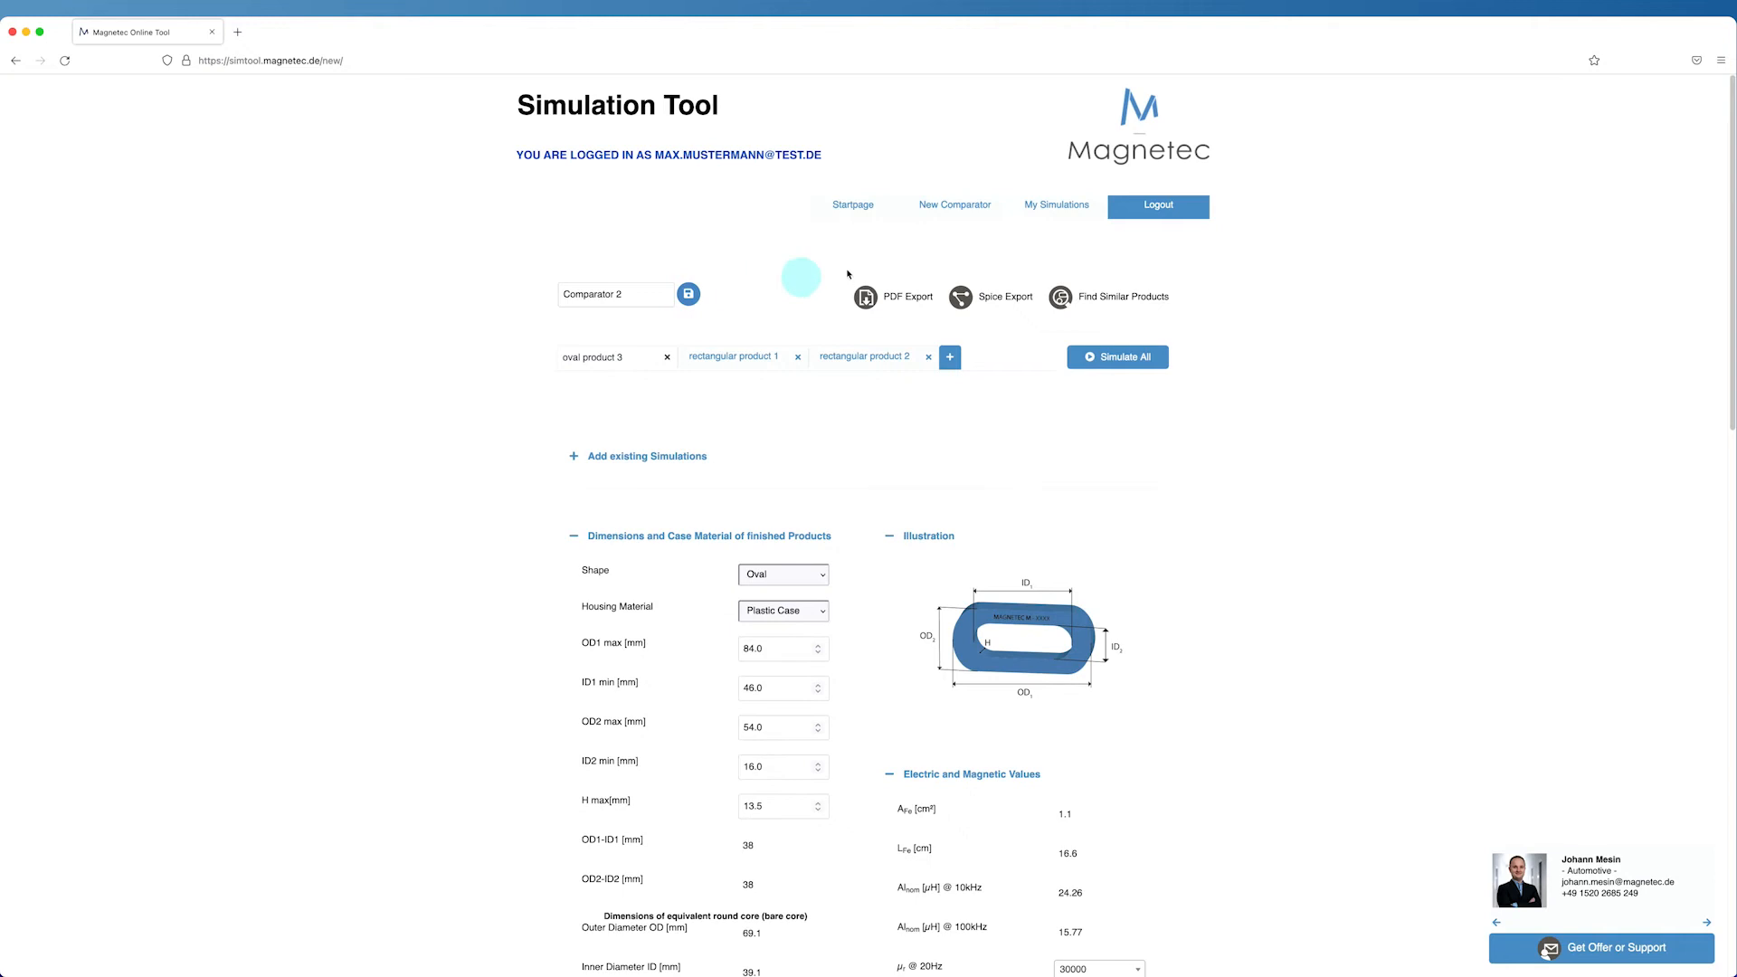
# Open Comparator 1 from the simulations list and set oval product 3's H max to 8.5 mm
pyautogui.click(1035, 211)
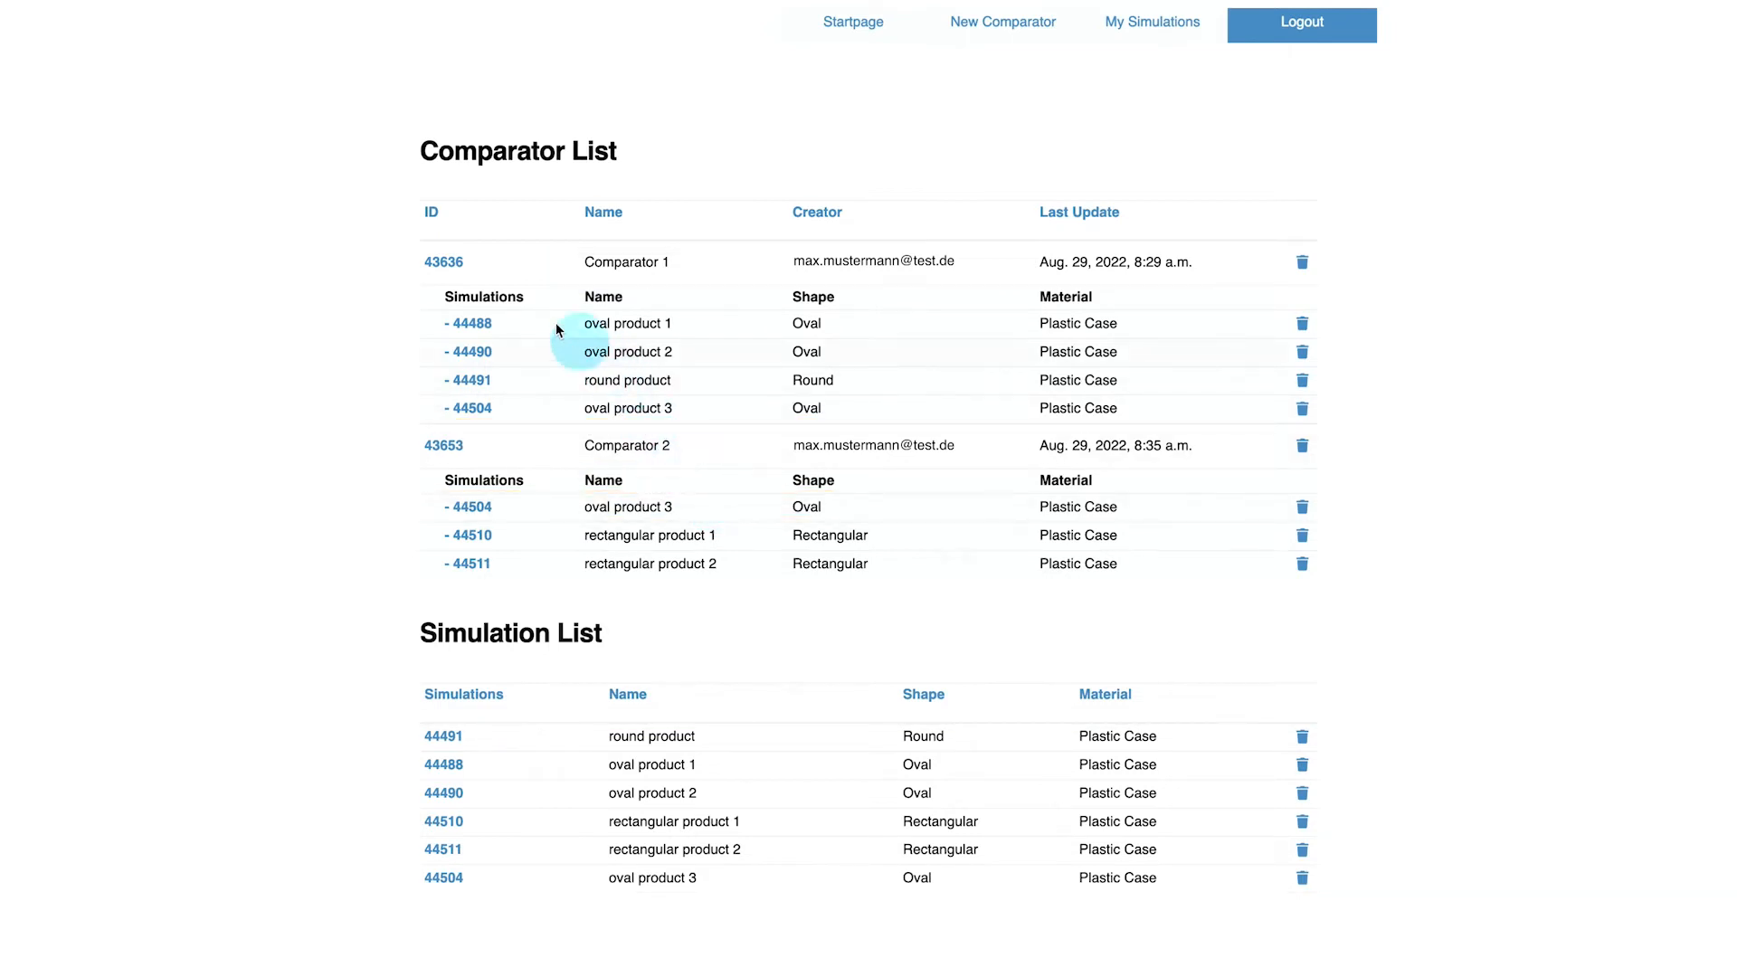
pyautogui.click(462, 267)
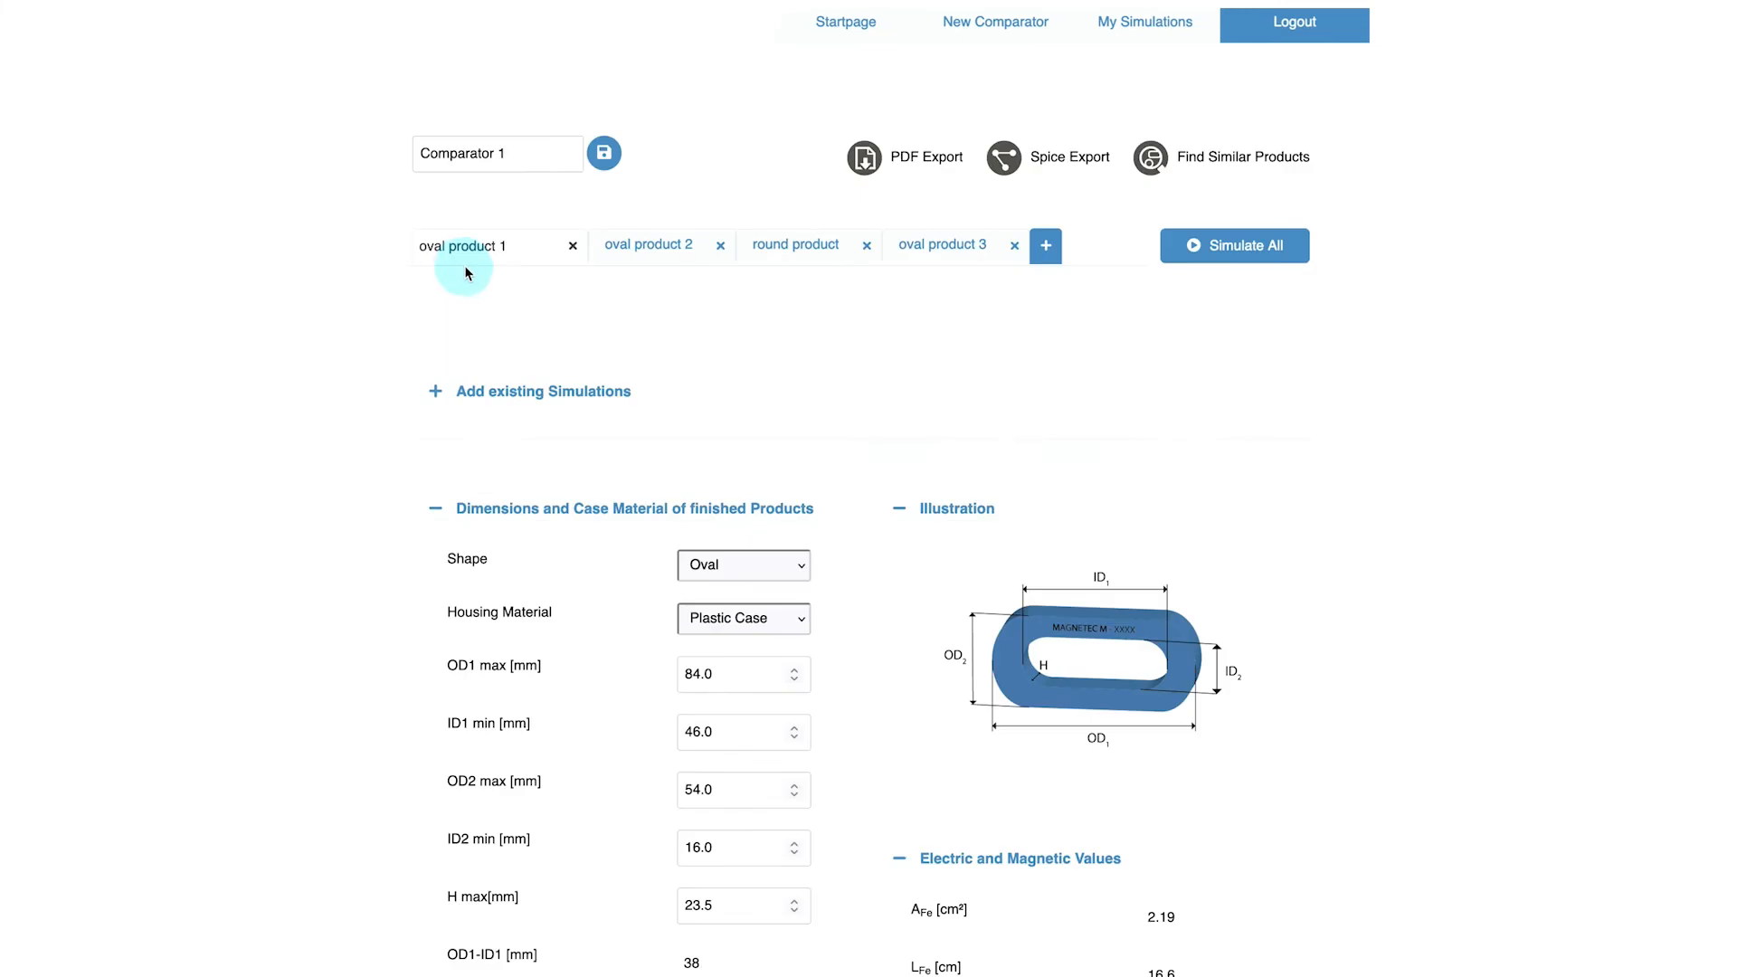
pyautogui.click(939, 250)
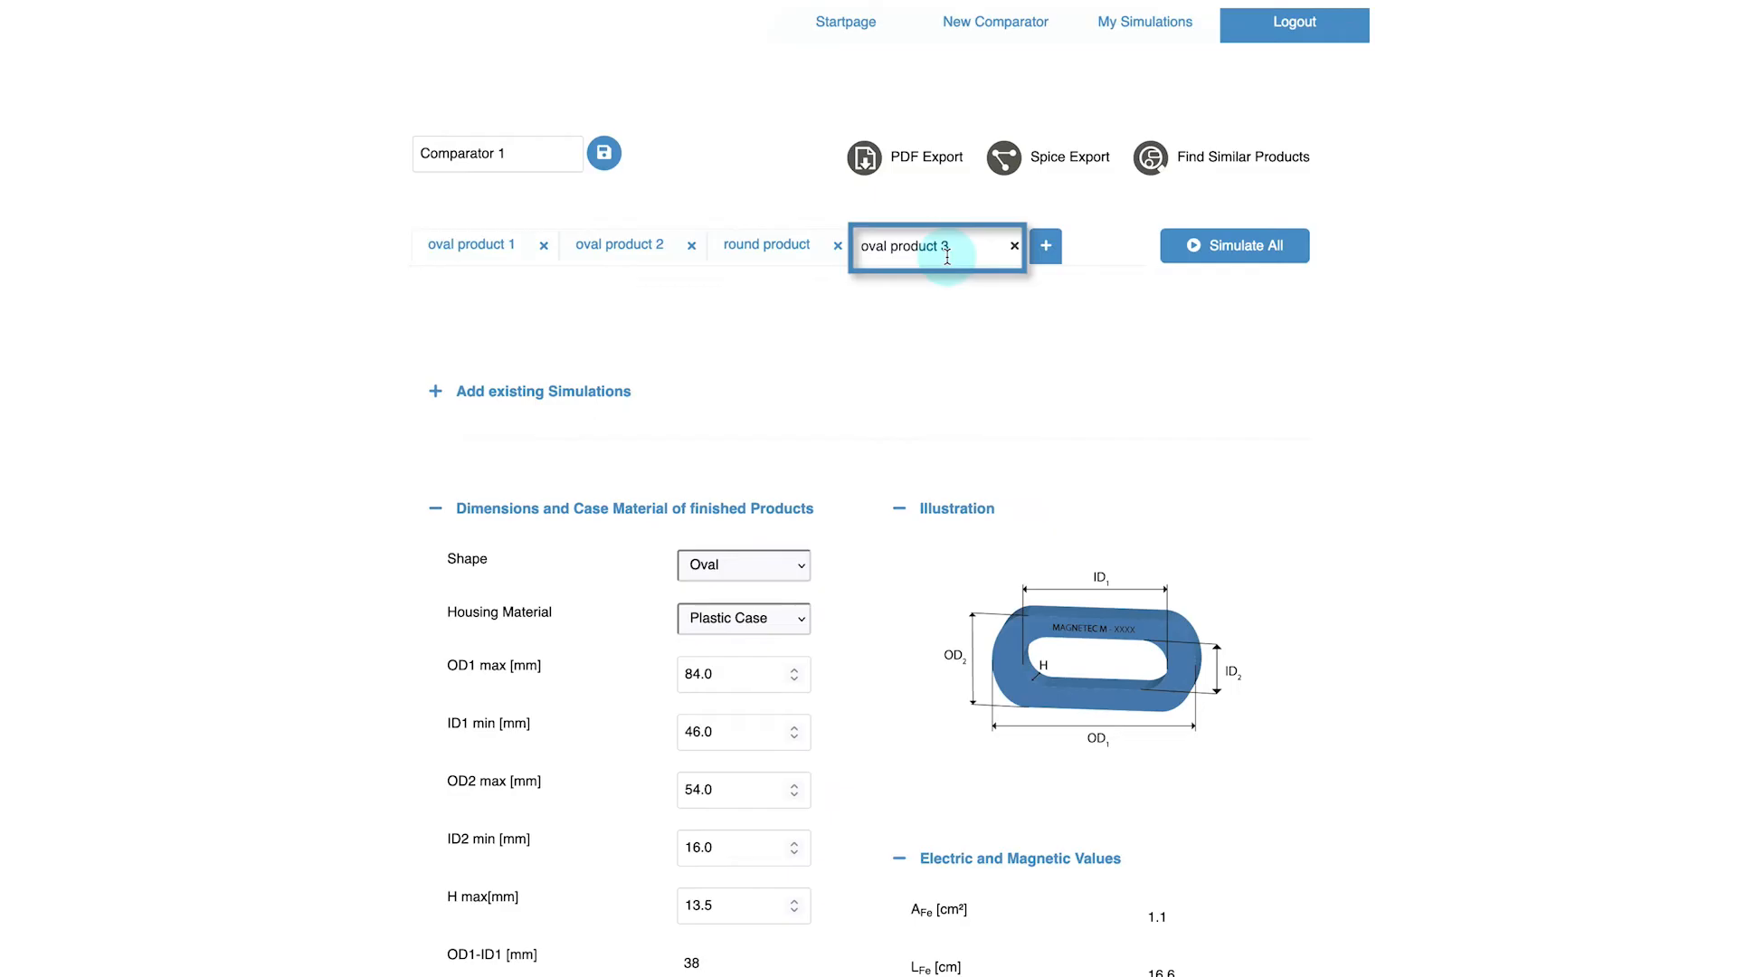
pyautogui.doubleClick(734, 905)
pyautogui.write('8.5')
pyautogui.click(645, 905)
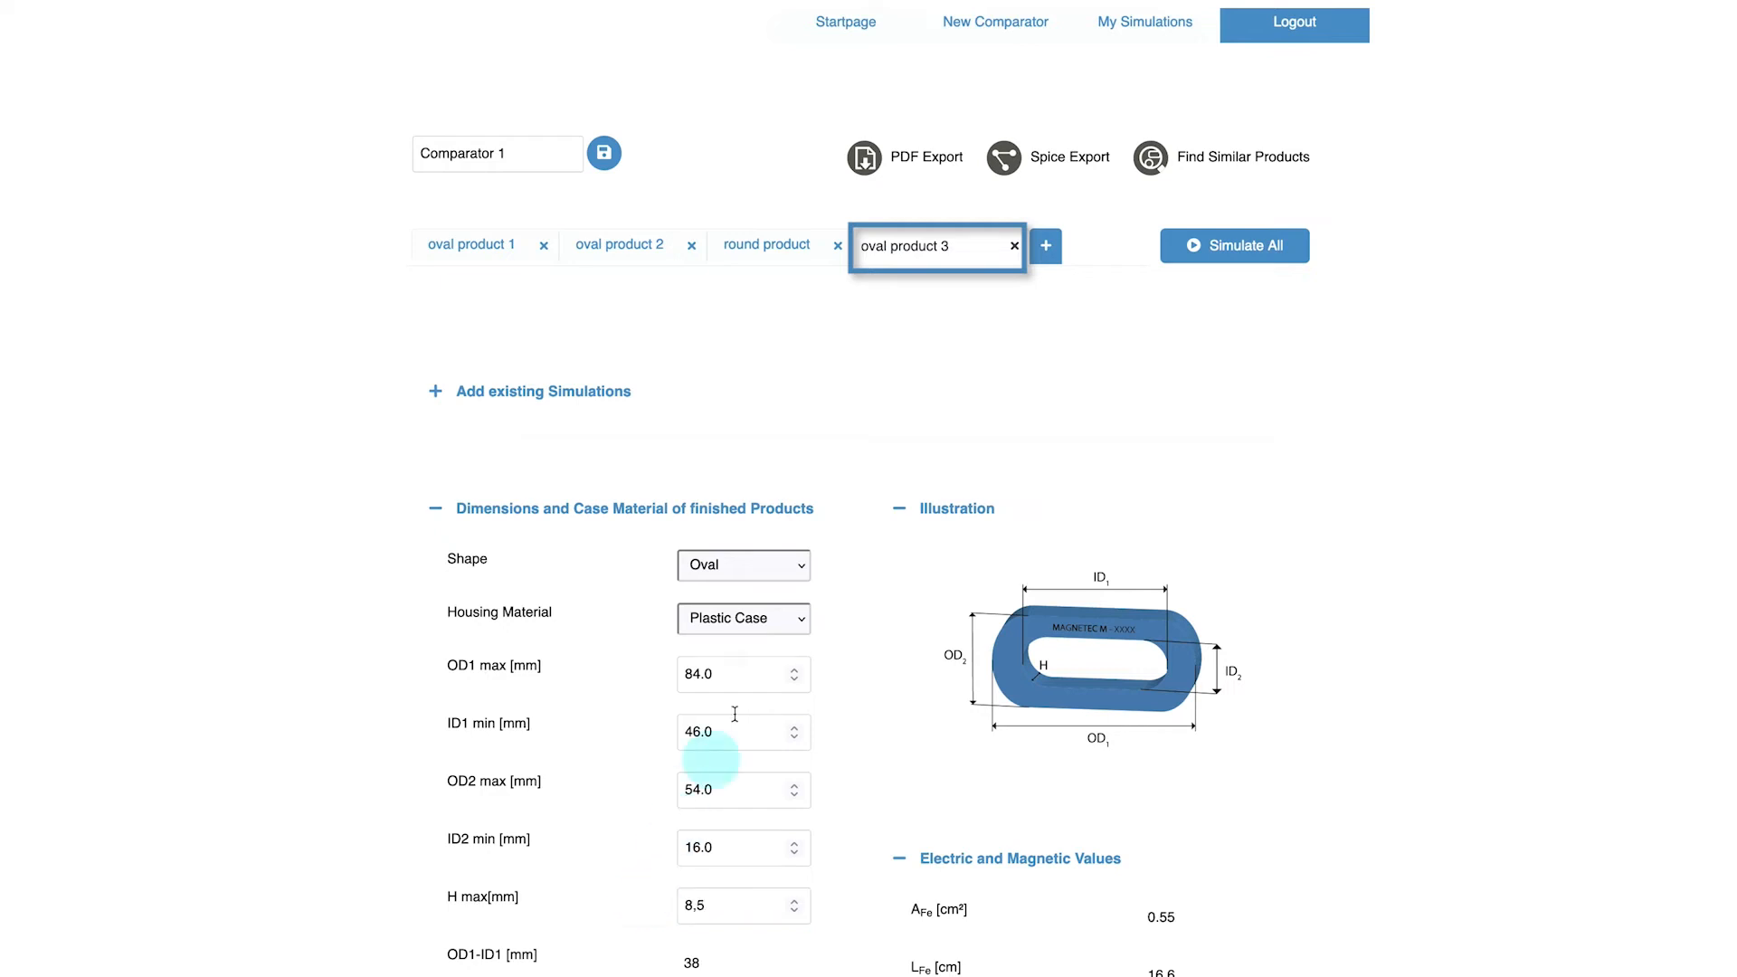
# Open Comparator 2 from the simulations list to review oval product 3's dimensions
pyautogui.click(1147, 41)
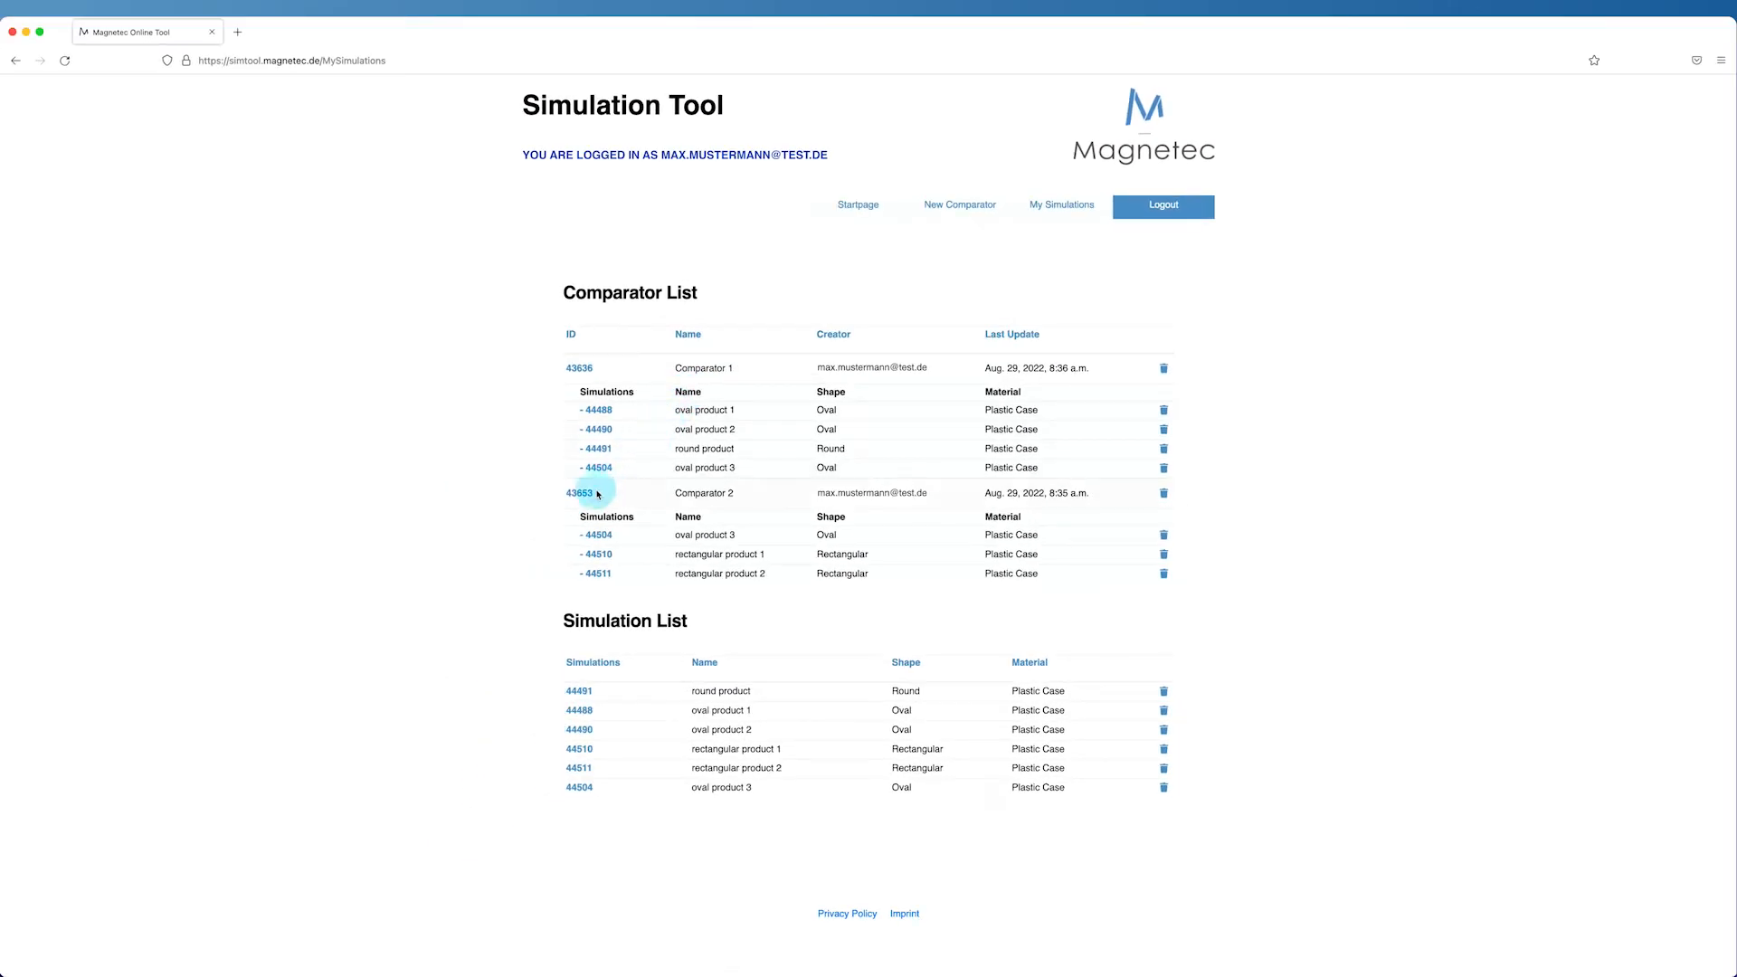
pyautogui.click(596, 494)
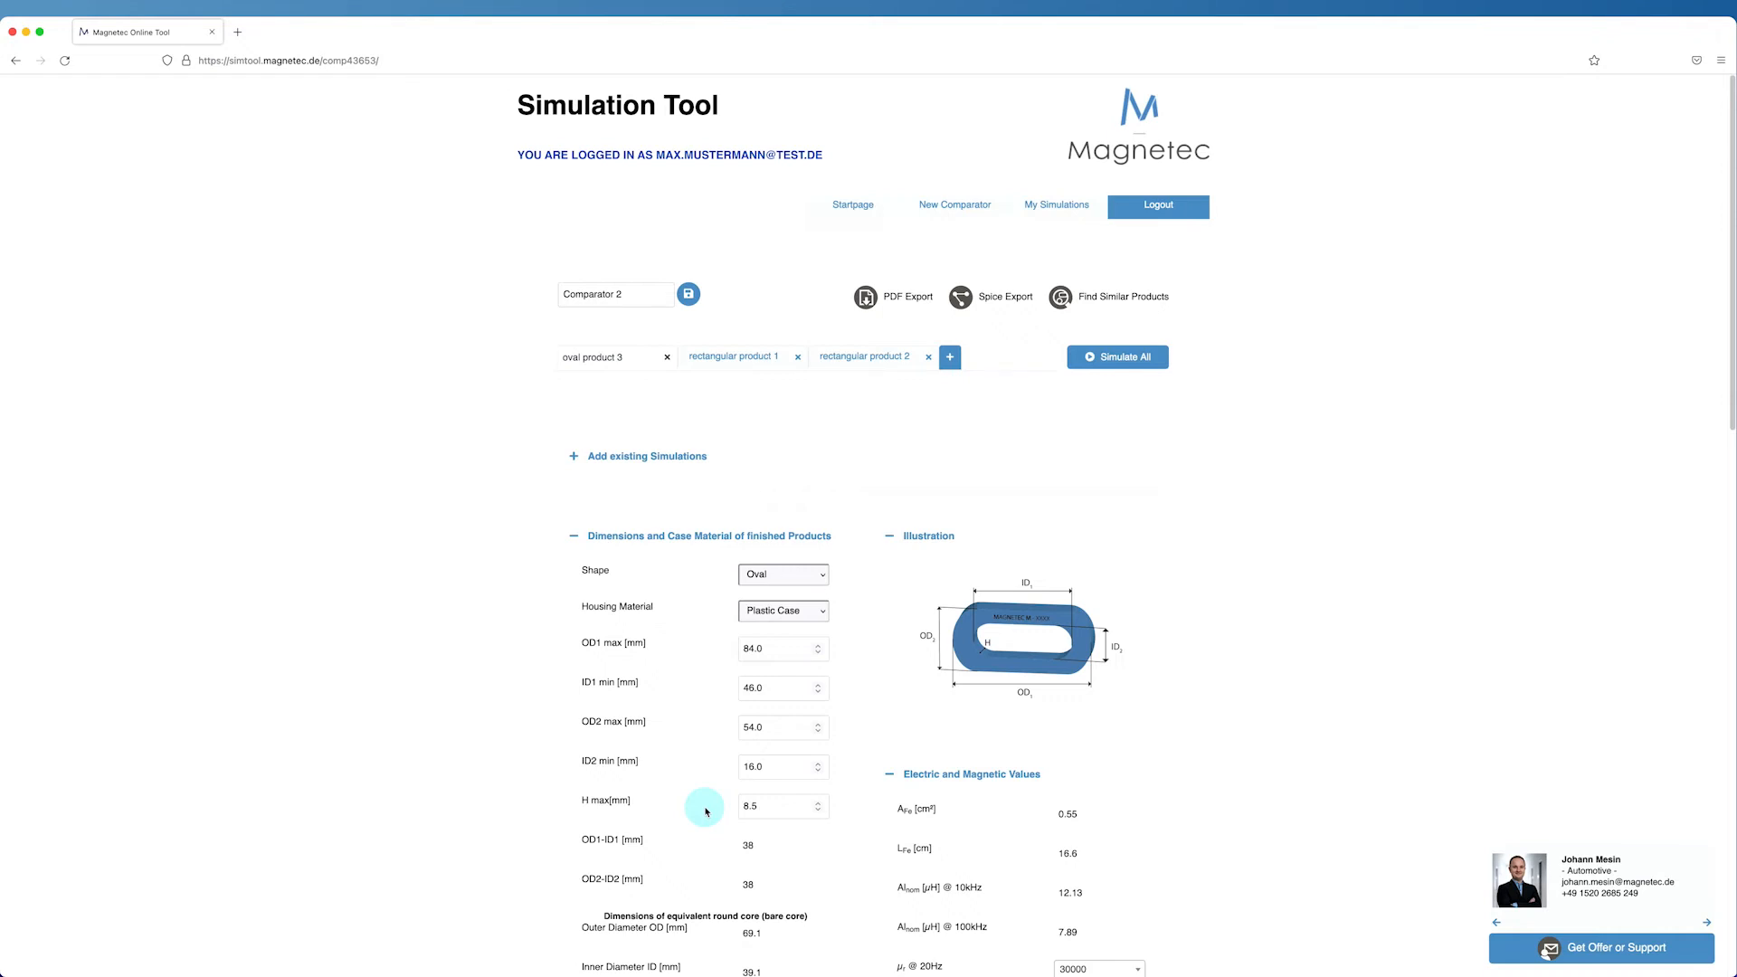
# Start a new comparator and filter similar products to outer diameter 62.3–75 mm and permeability from 24000
pyautogui.click(973, 220)
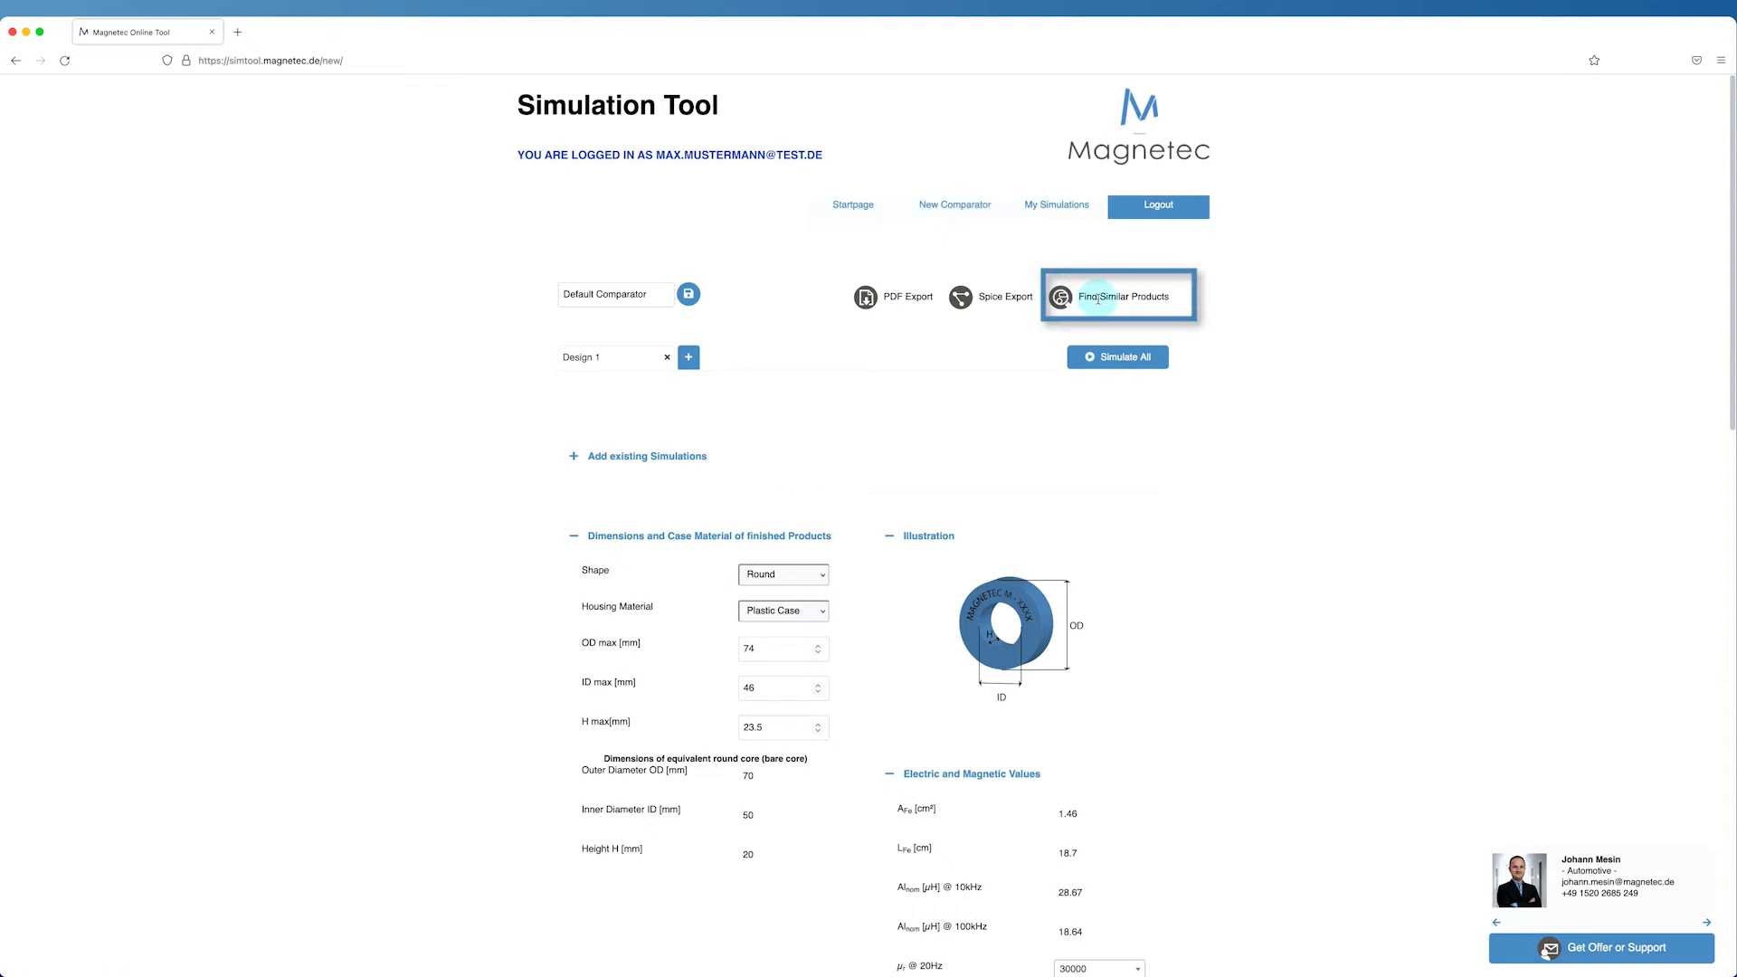
pyautogui.click(1063, 306)
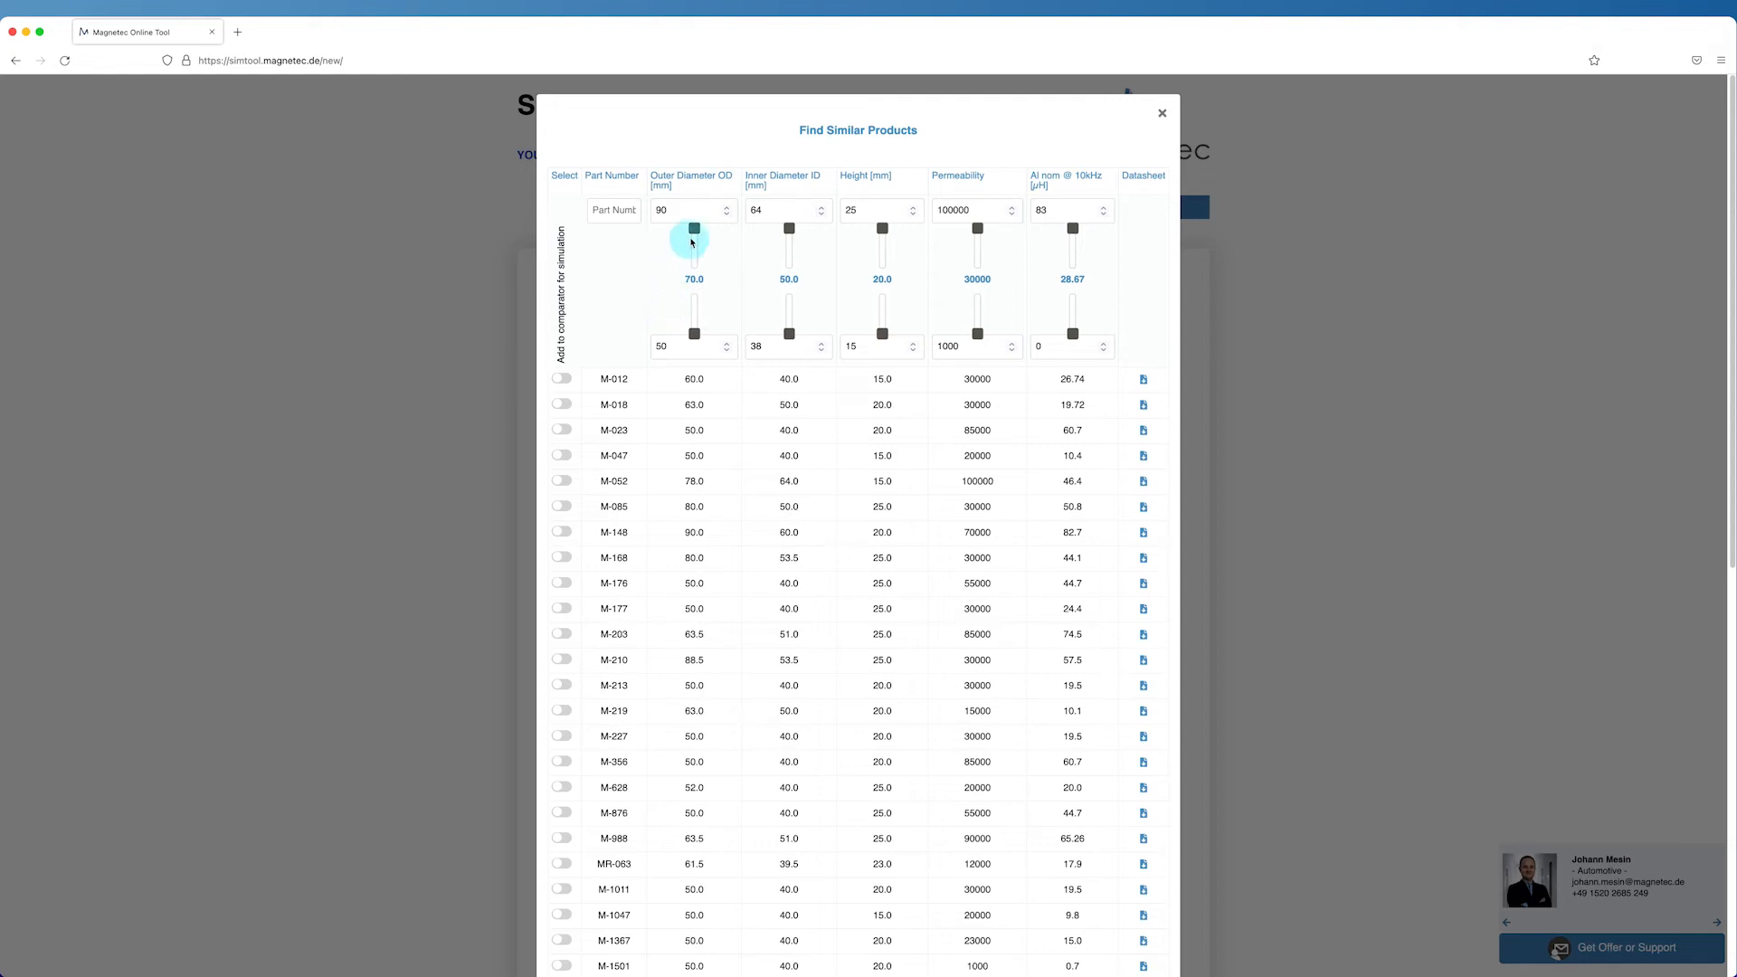
pyautogui.moveTo(695, 237); pyautogui.dragTo(694, 266)
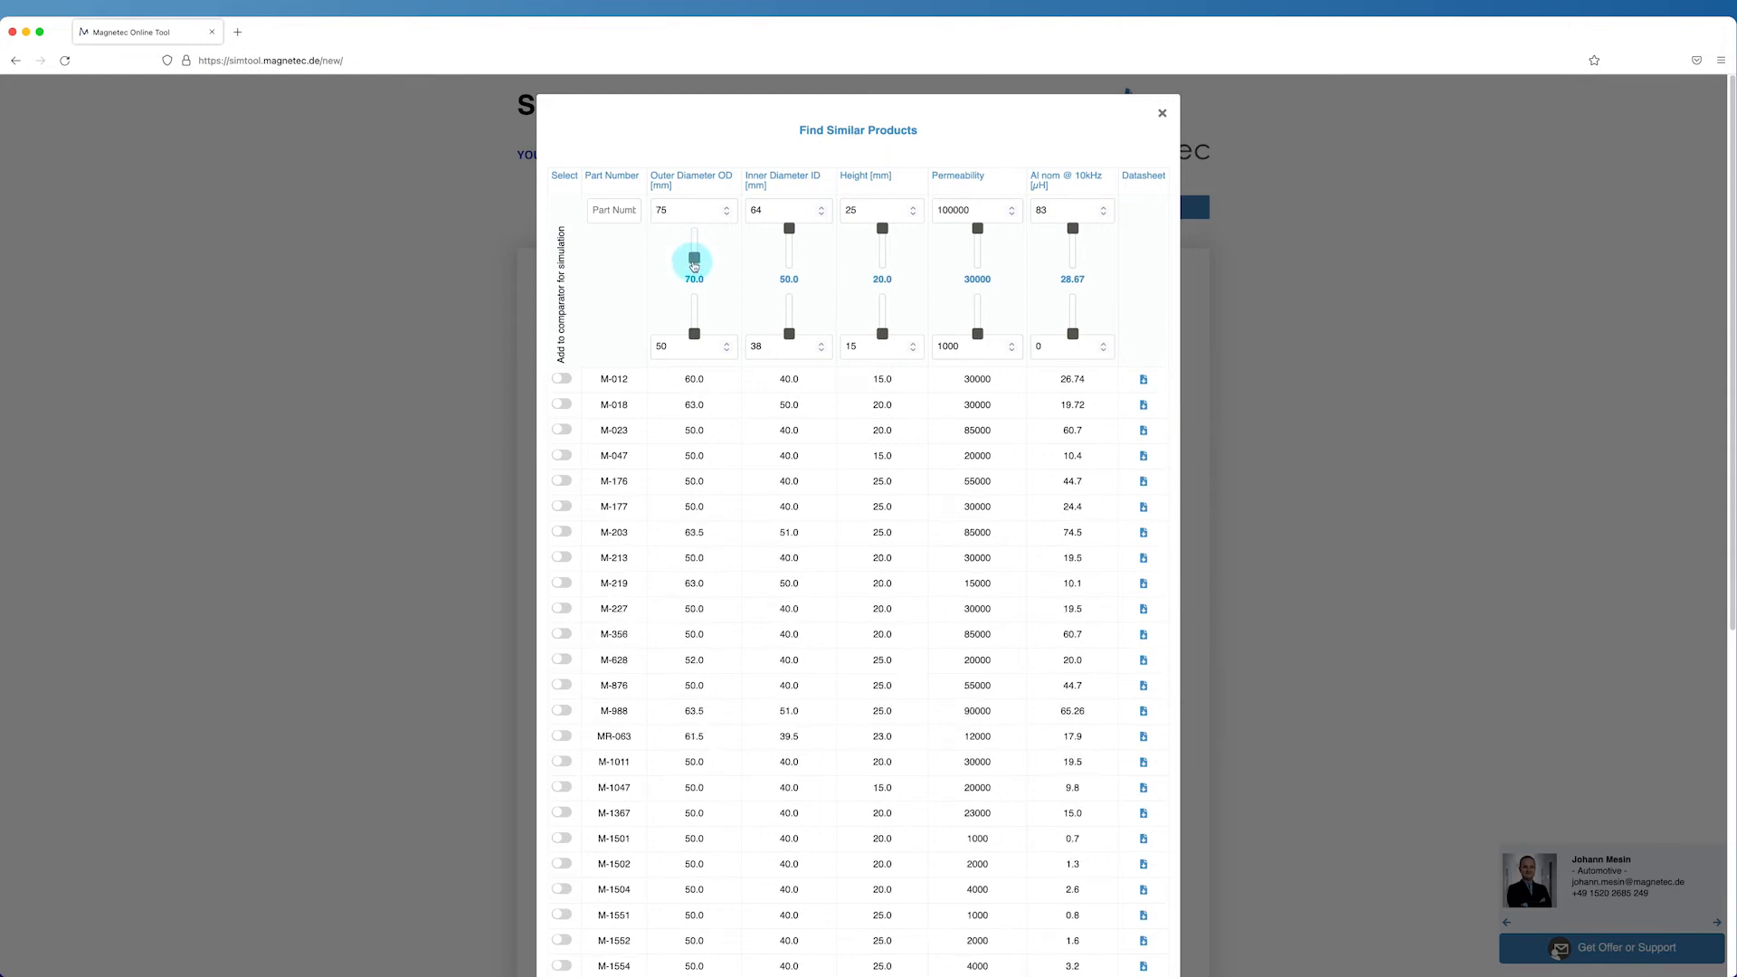
pyautogui.moveTo(695, 334); pyautogui.dragTo(631, 317)
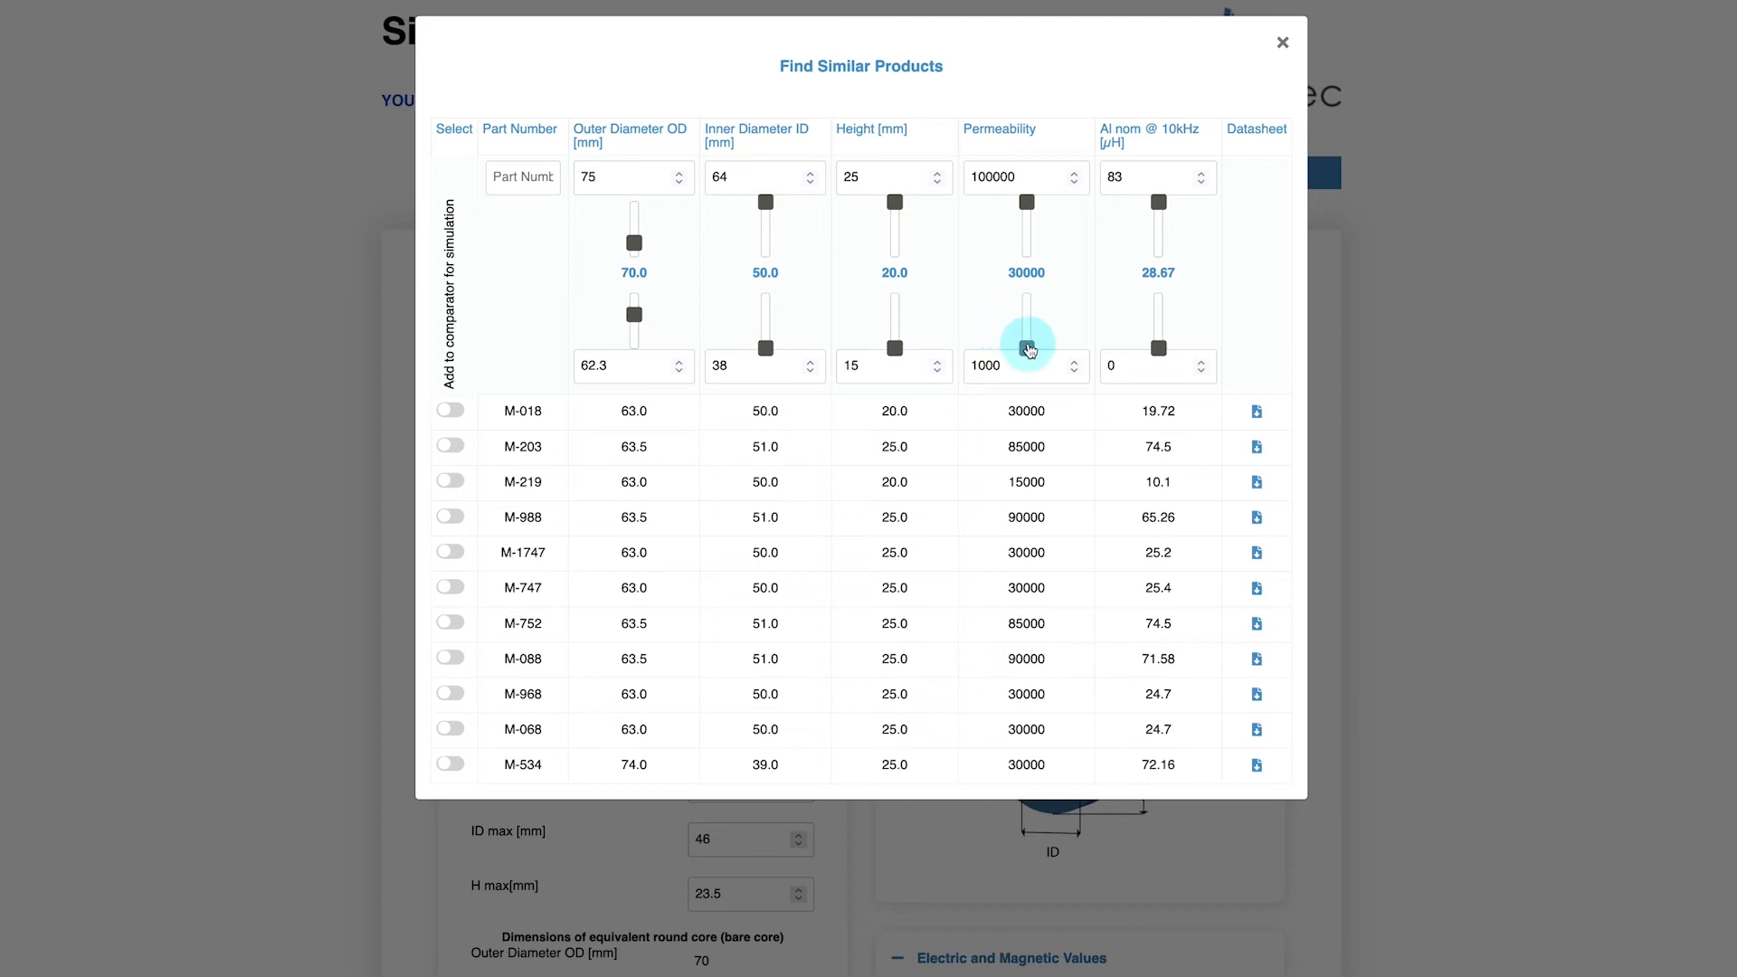
pyautogui.moveTo(1028, 350); pyautogui.dragTo(1027, 306)
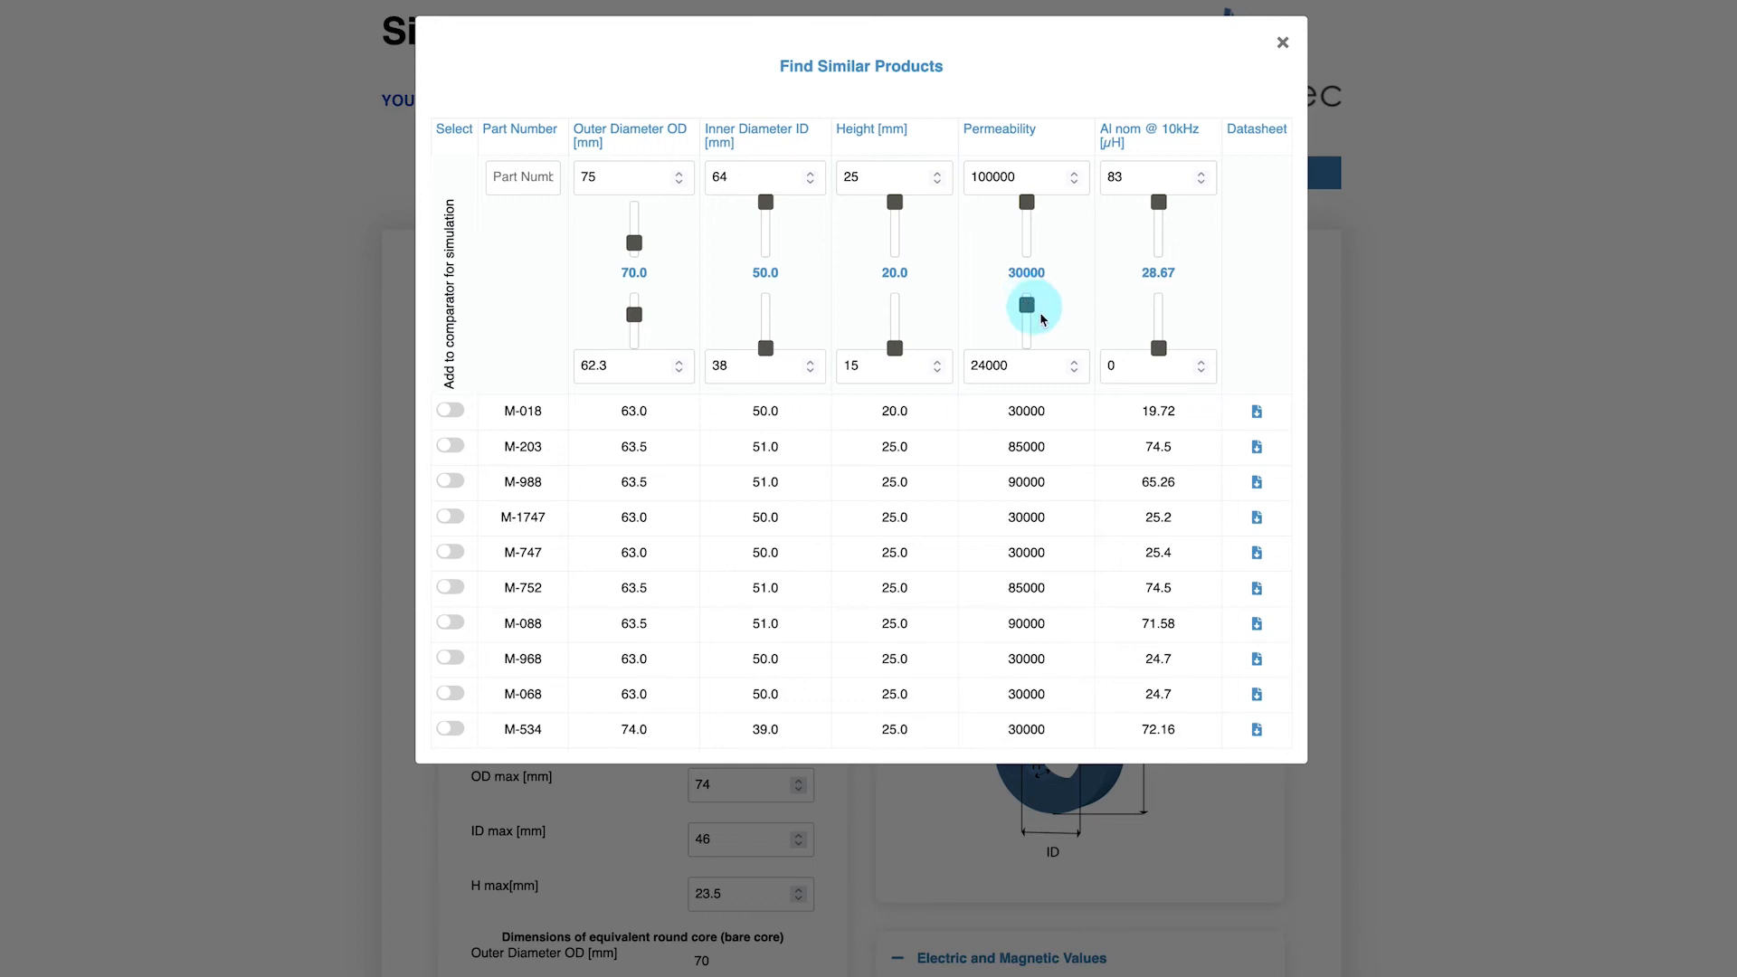
# Check the M-988 datasheet, then add M-988 and M-534 to the comparator for simulation
pyautogui.click(1255, 486)
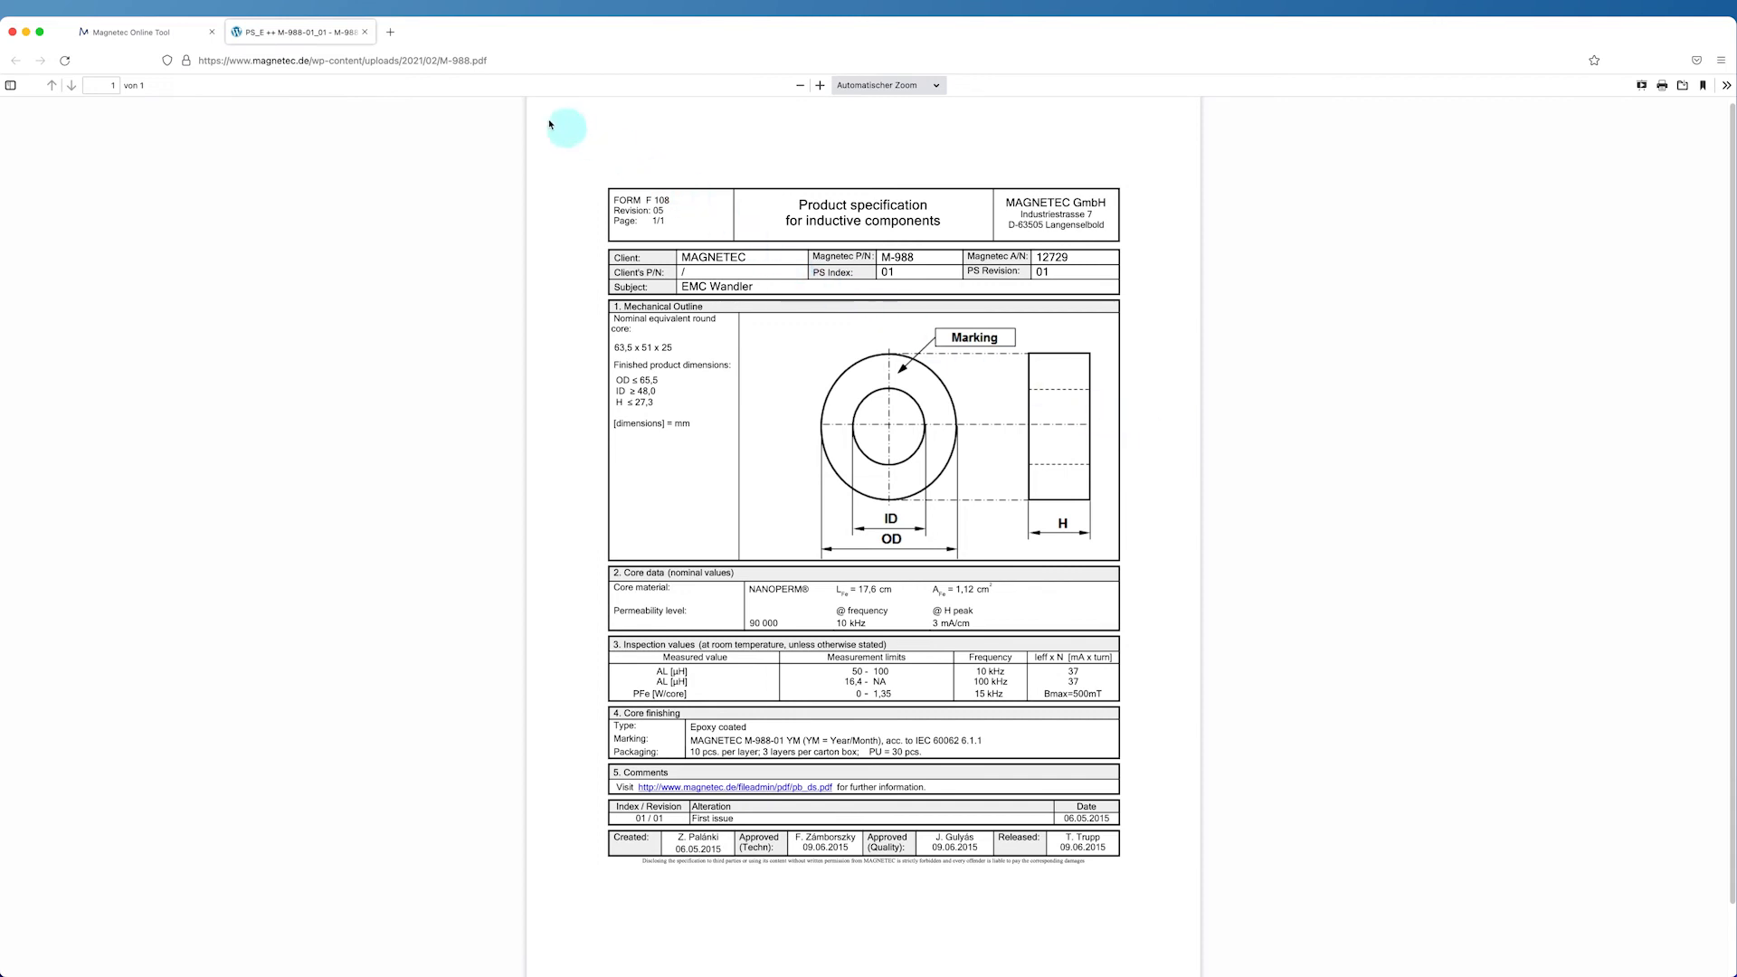
pyautogui.click(366, 34)
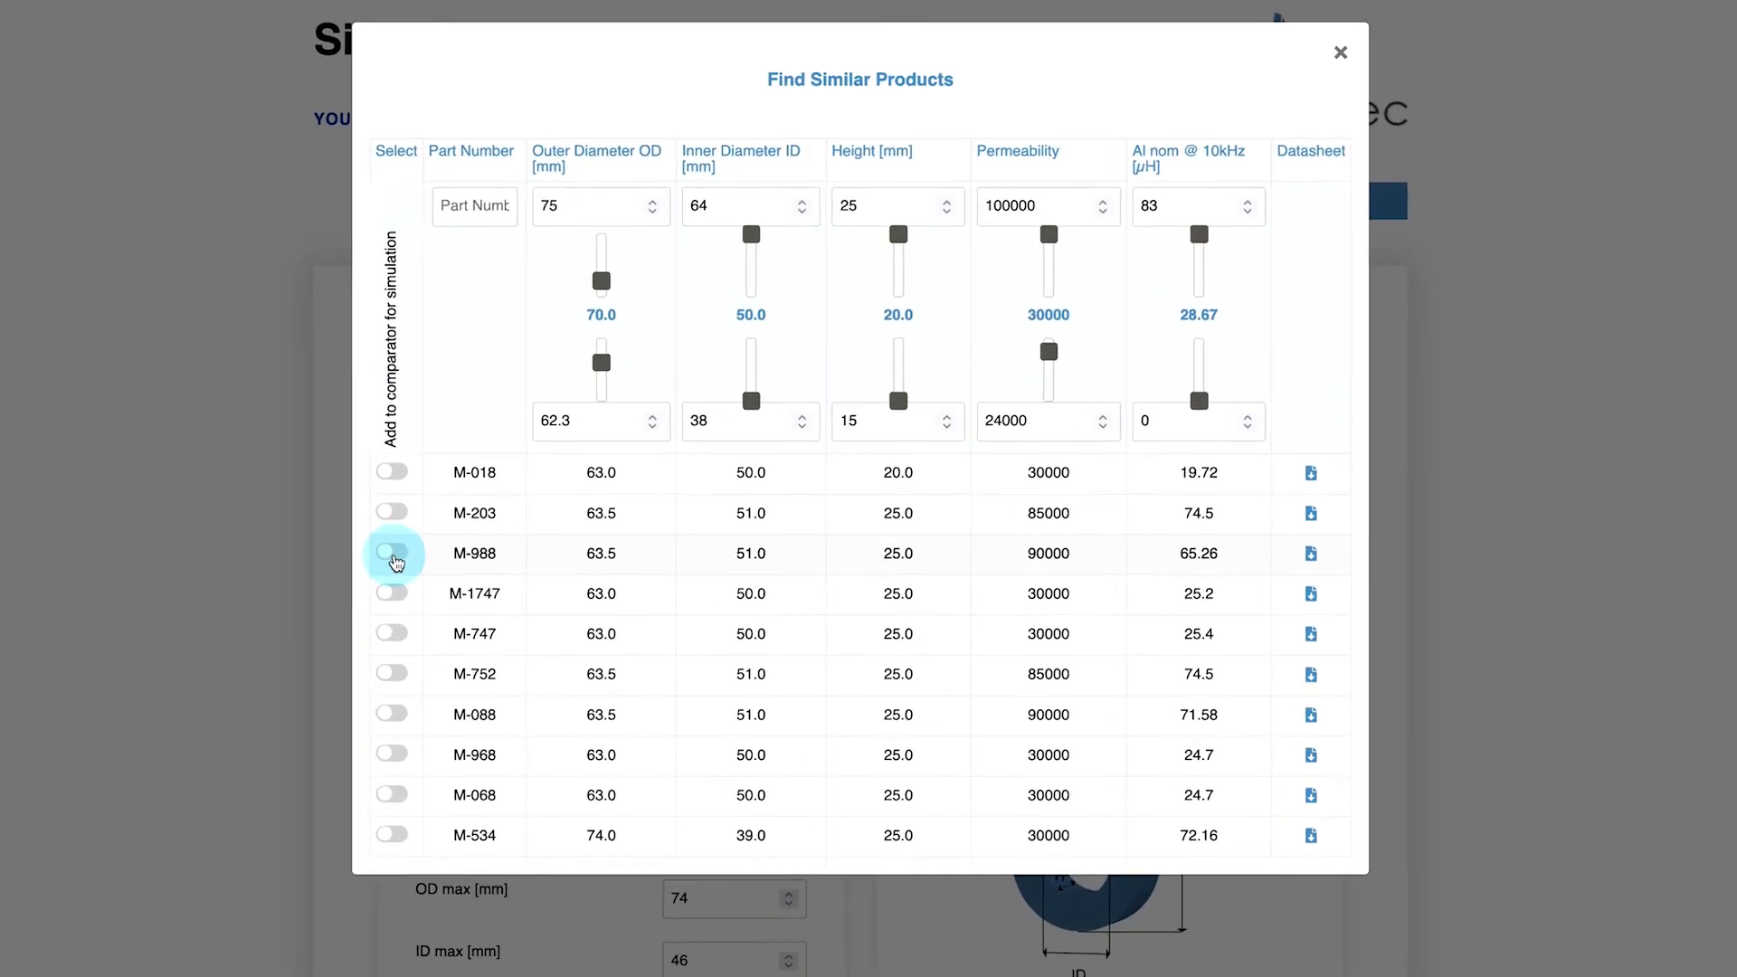
pyautogui.click(381, 561)
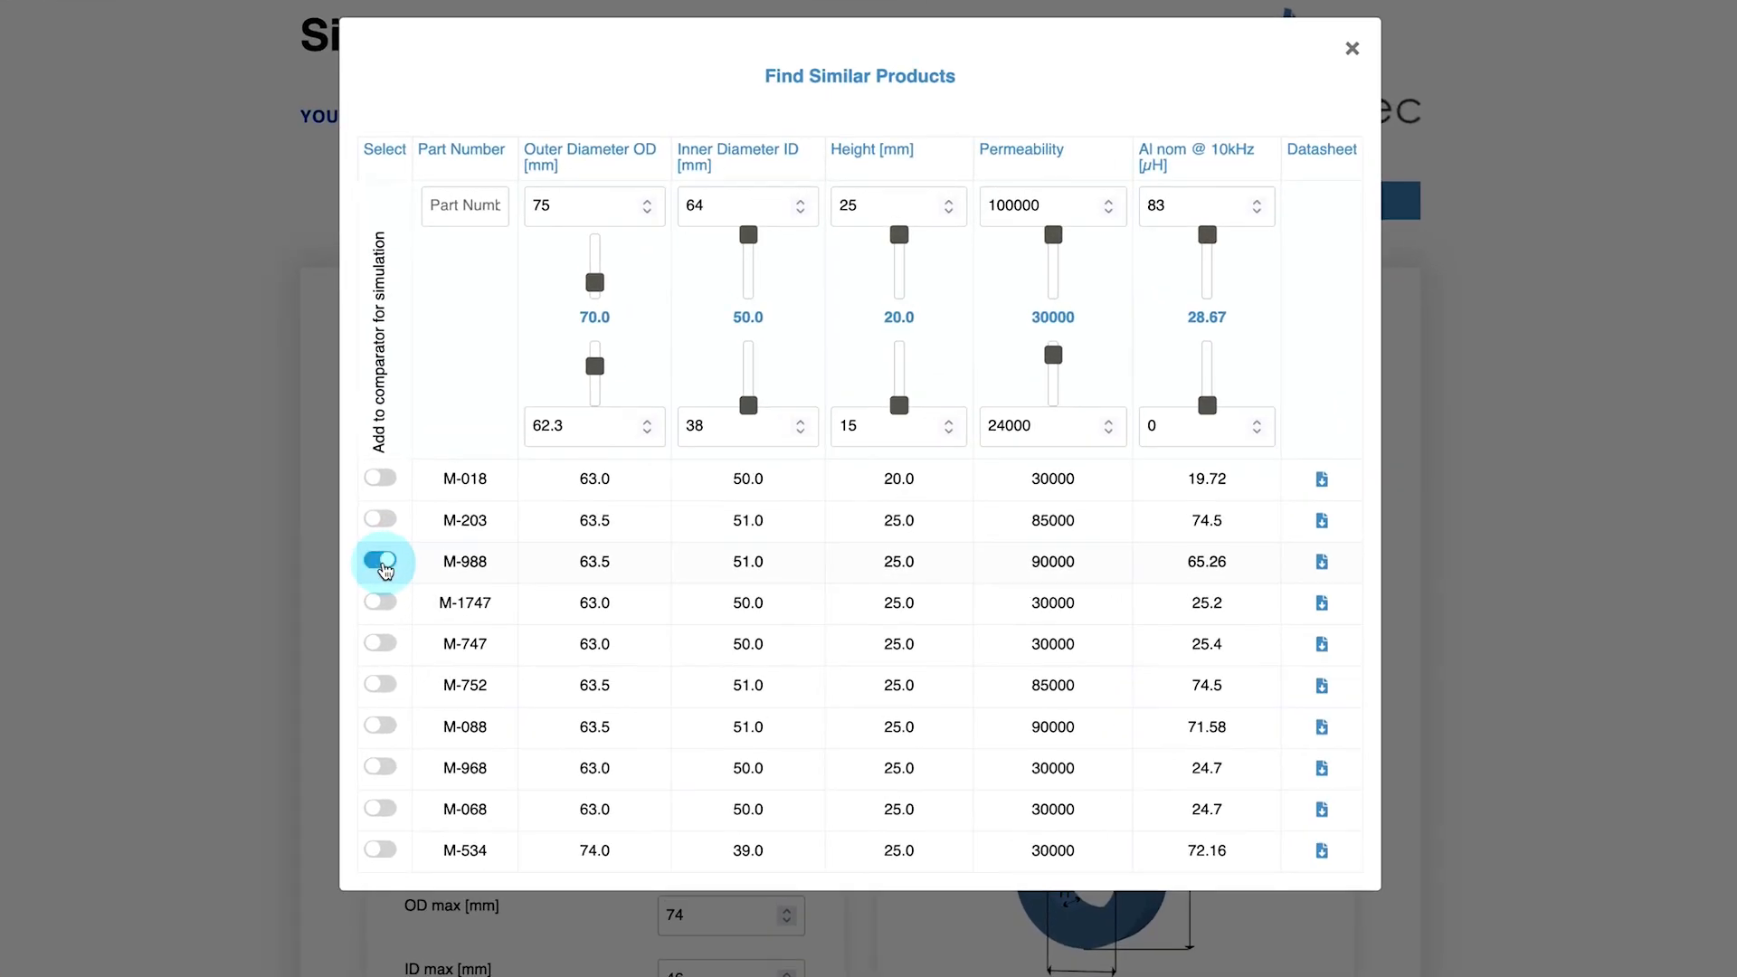
pyautogui.click(385, 850)
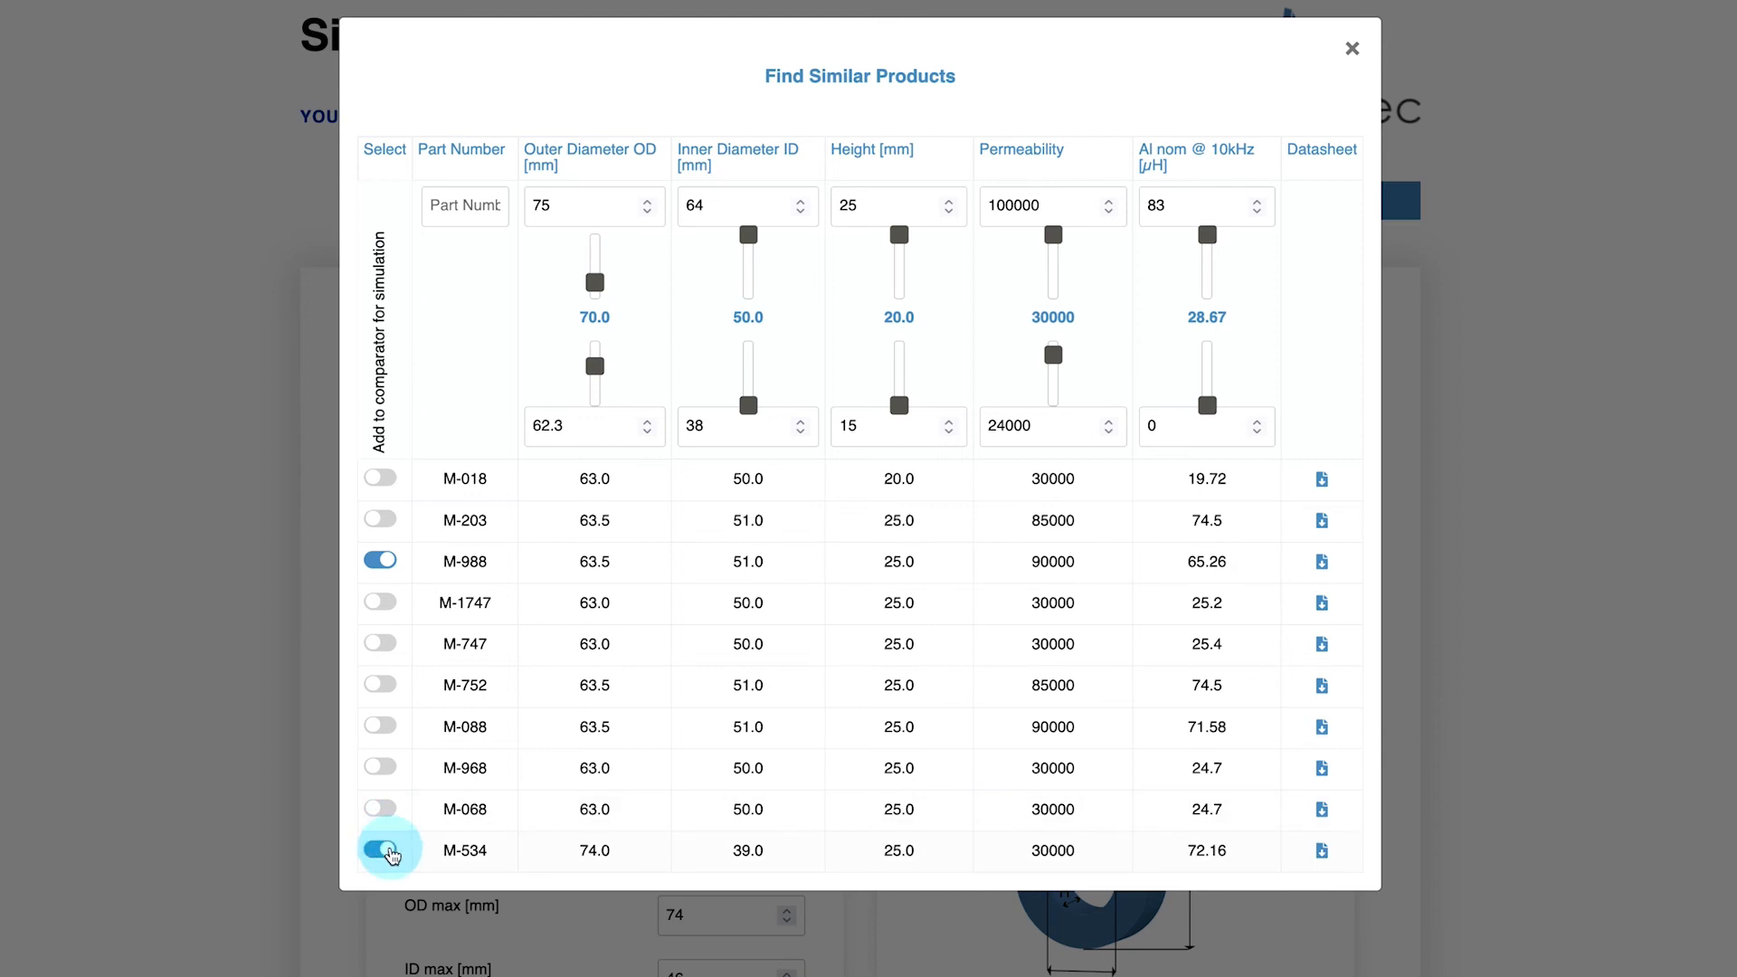
pyautogui.click(307, 857)
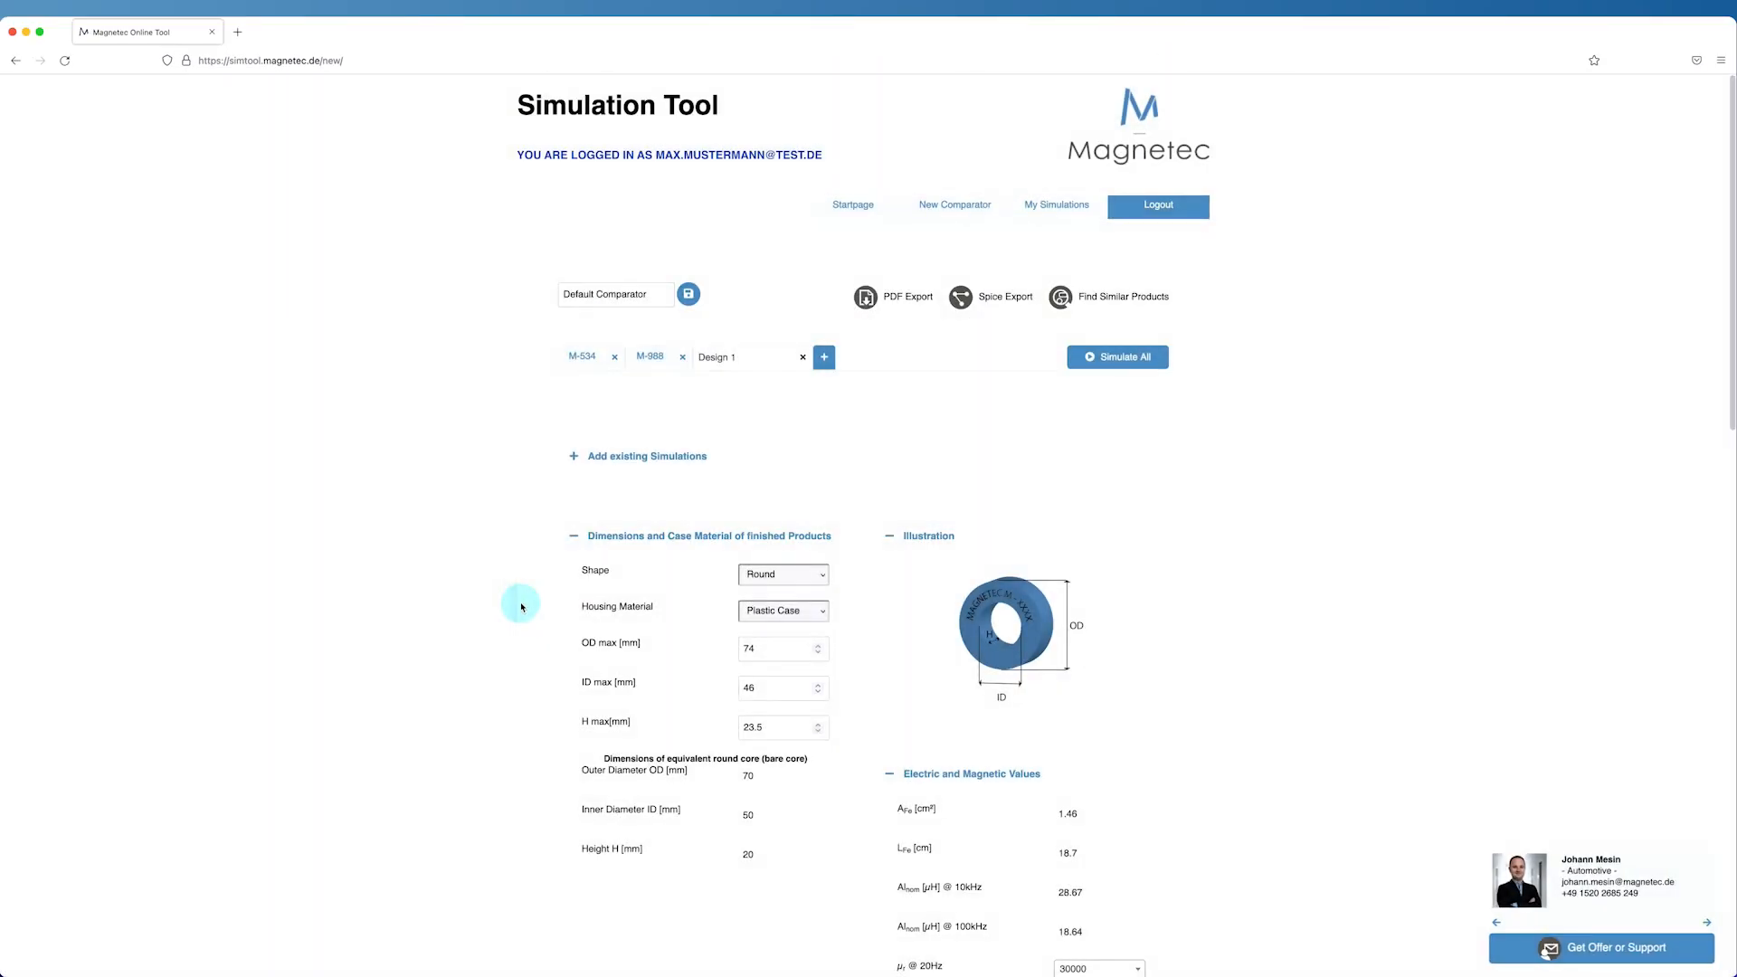
# Simulate all designs and open the offer and support contact form
pyautogui.click(1118, 359)
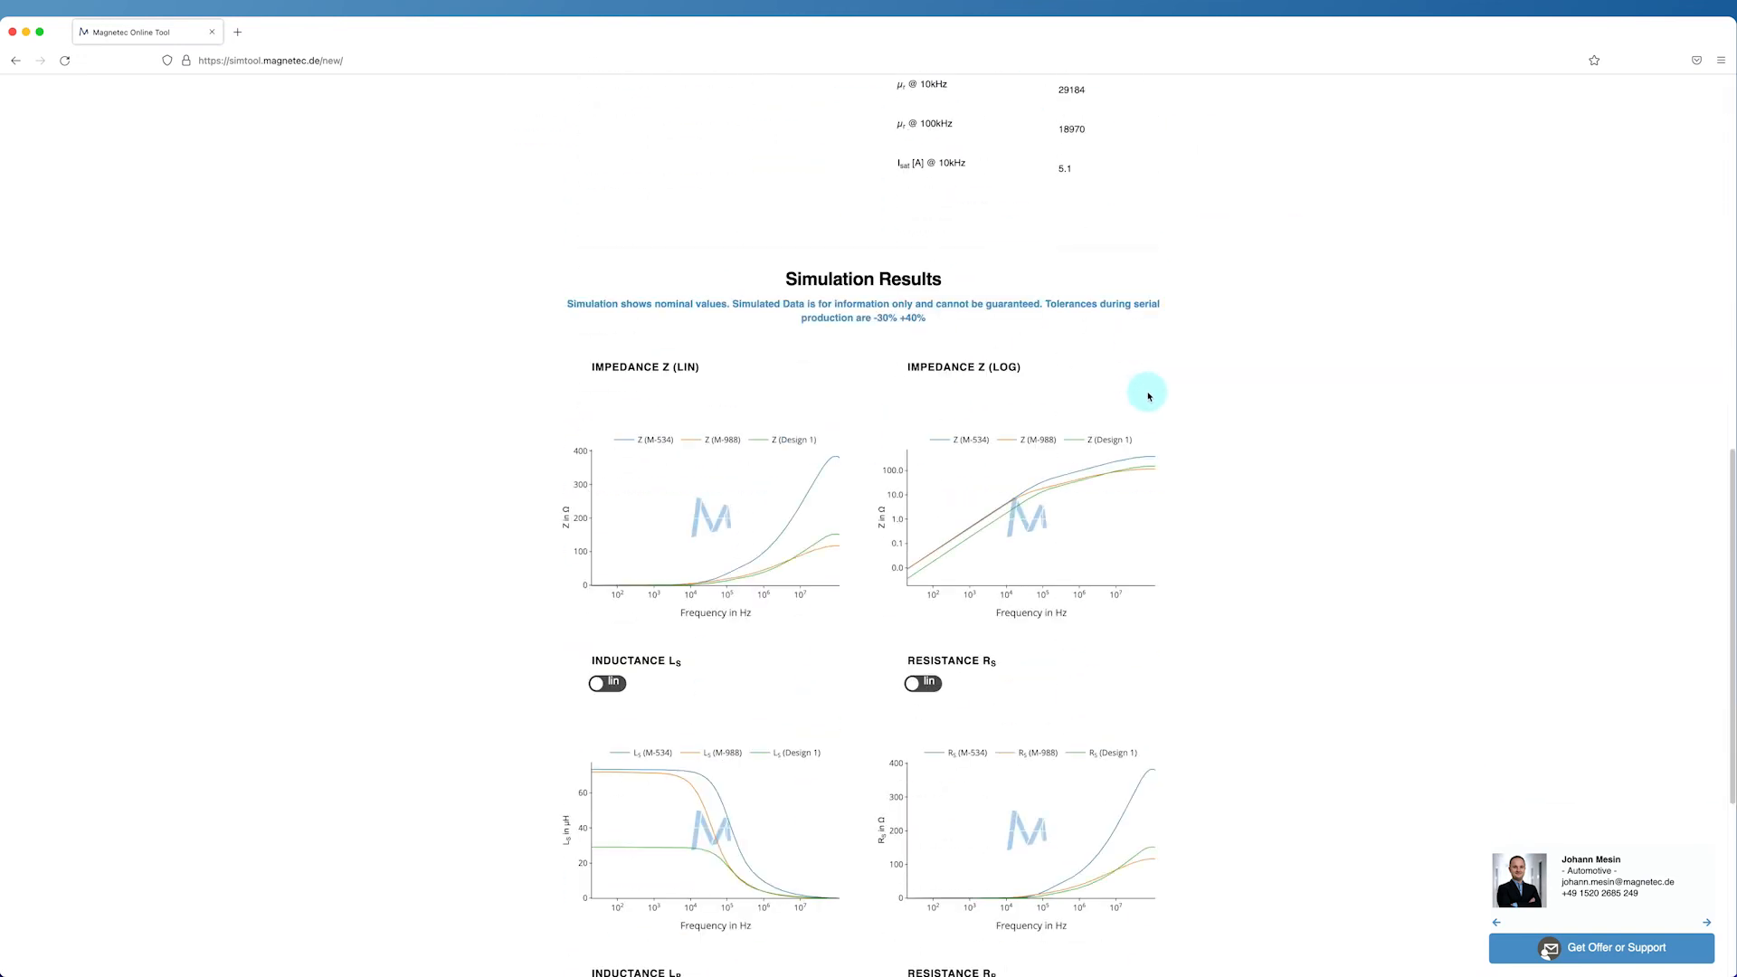
pyautogui.moveTo(1050, 496)
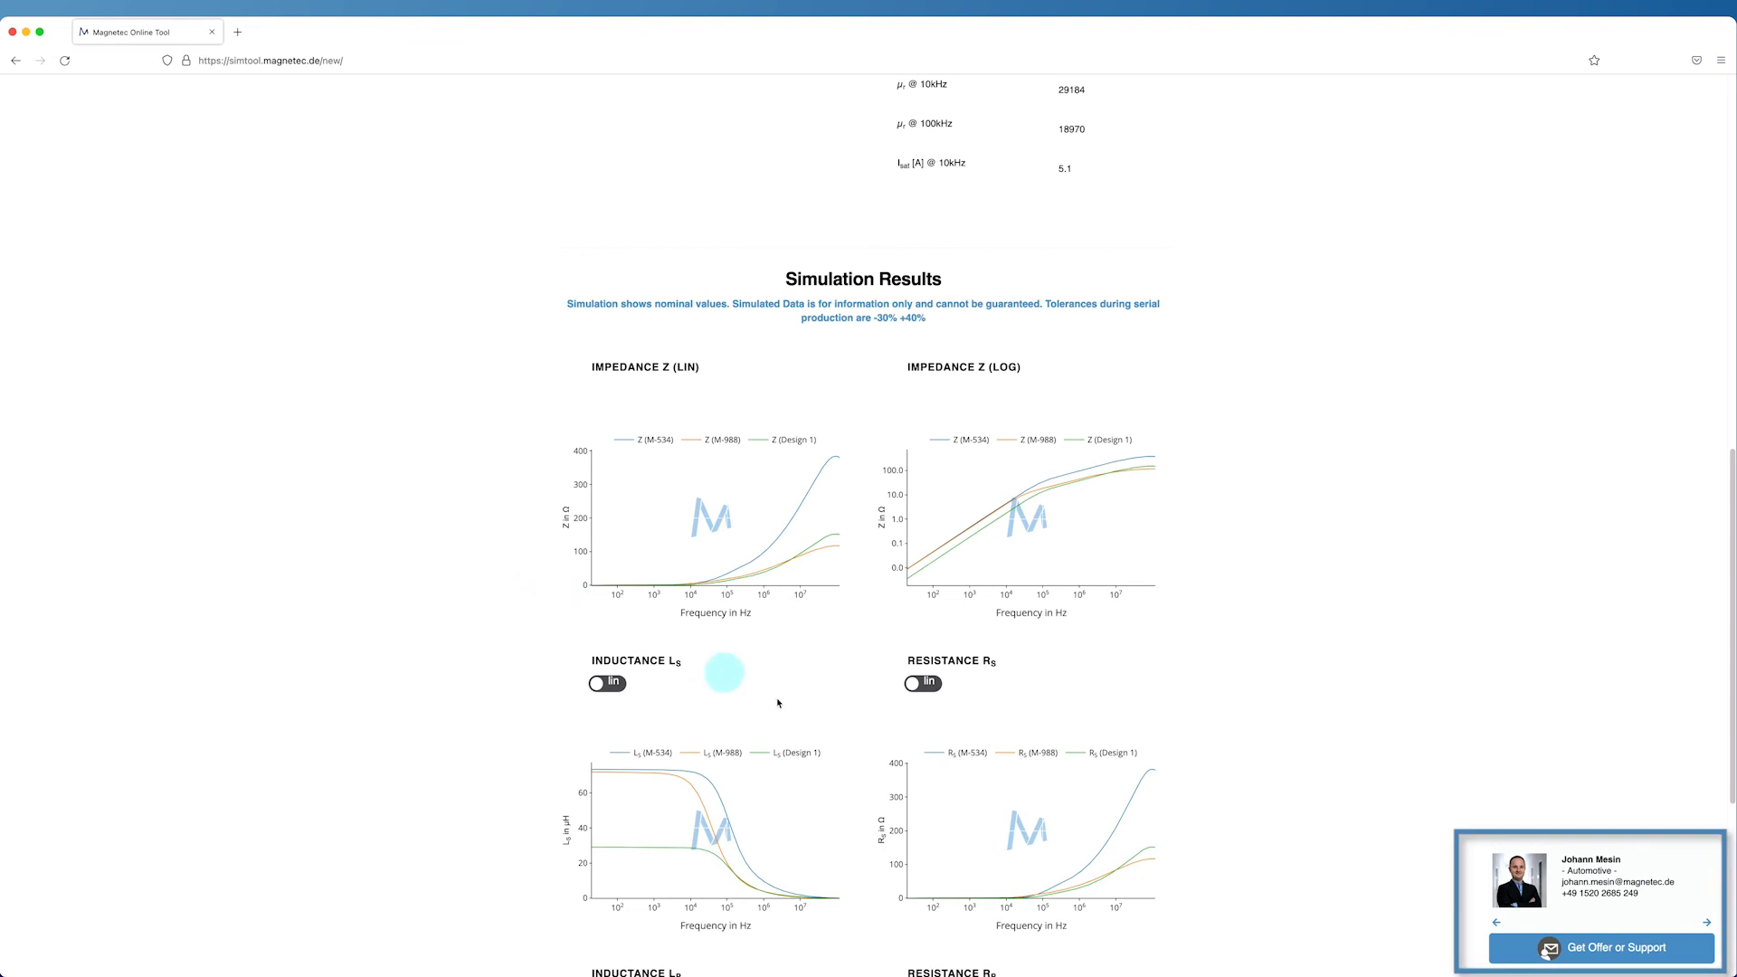
pyautogui.click(1609, 950)
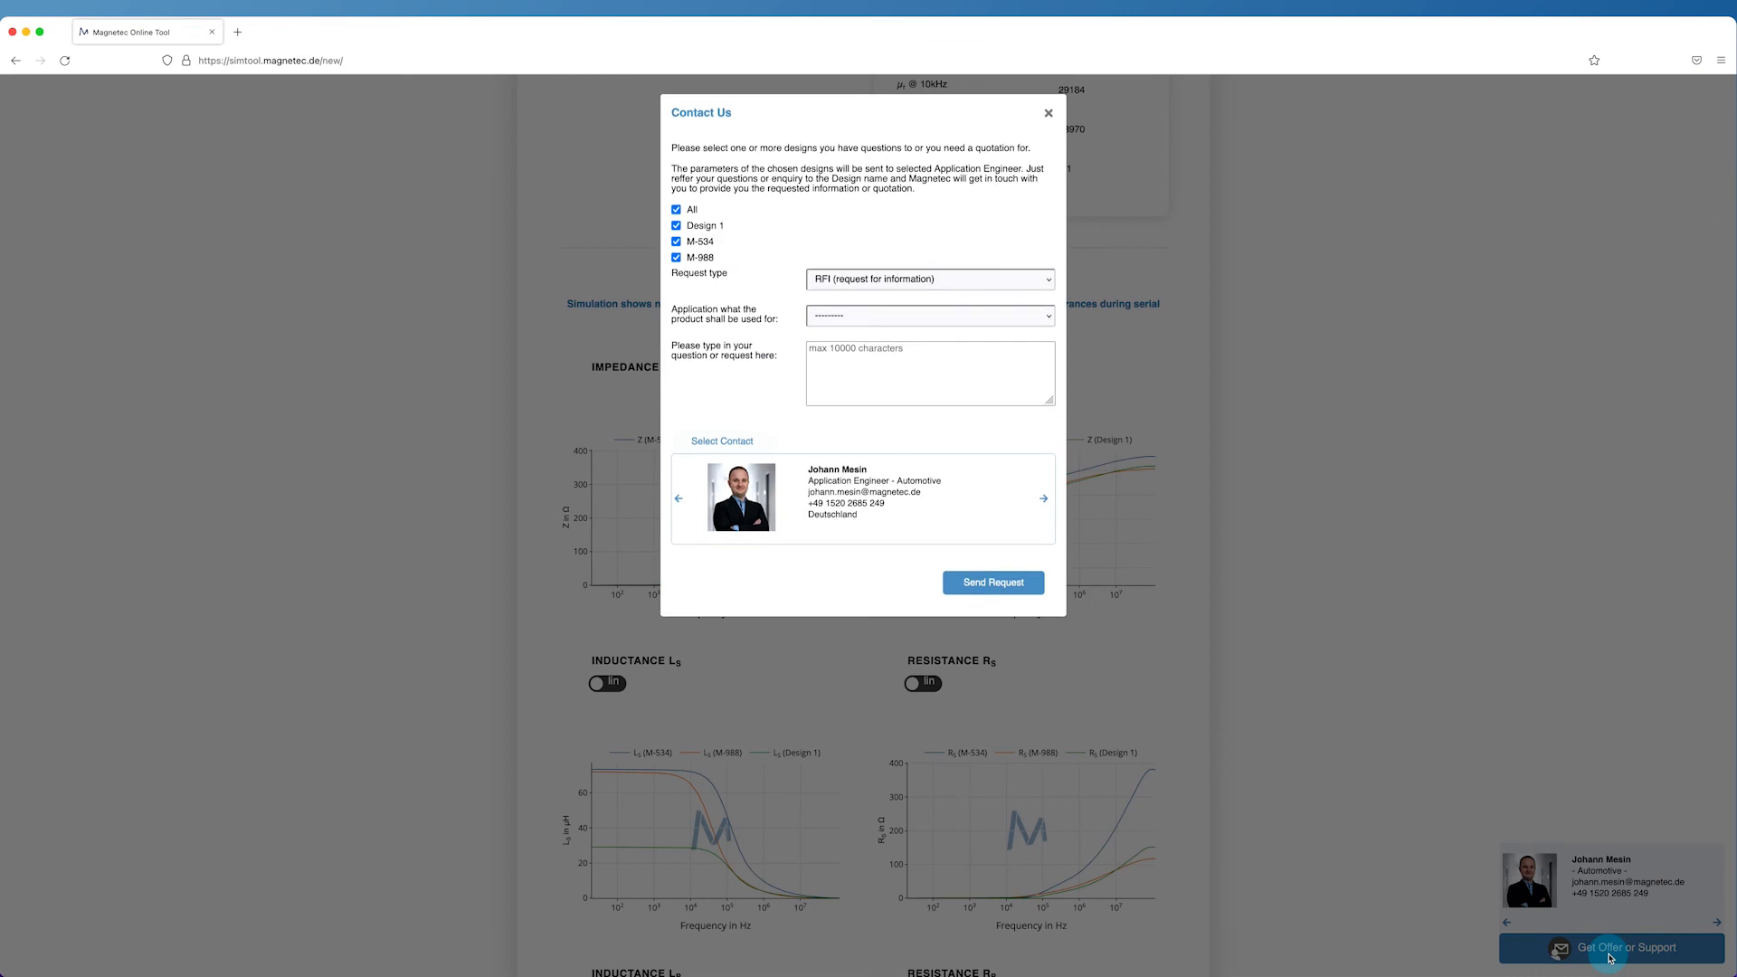